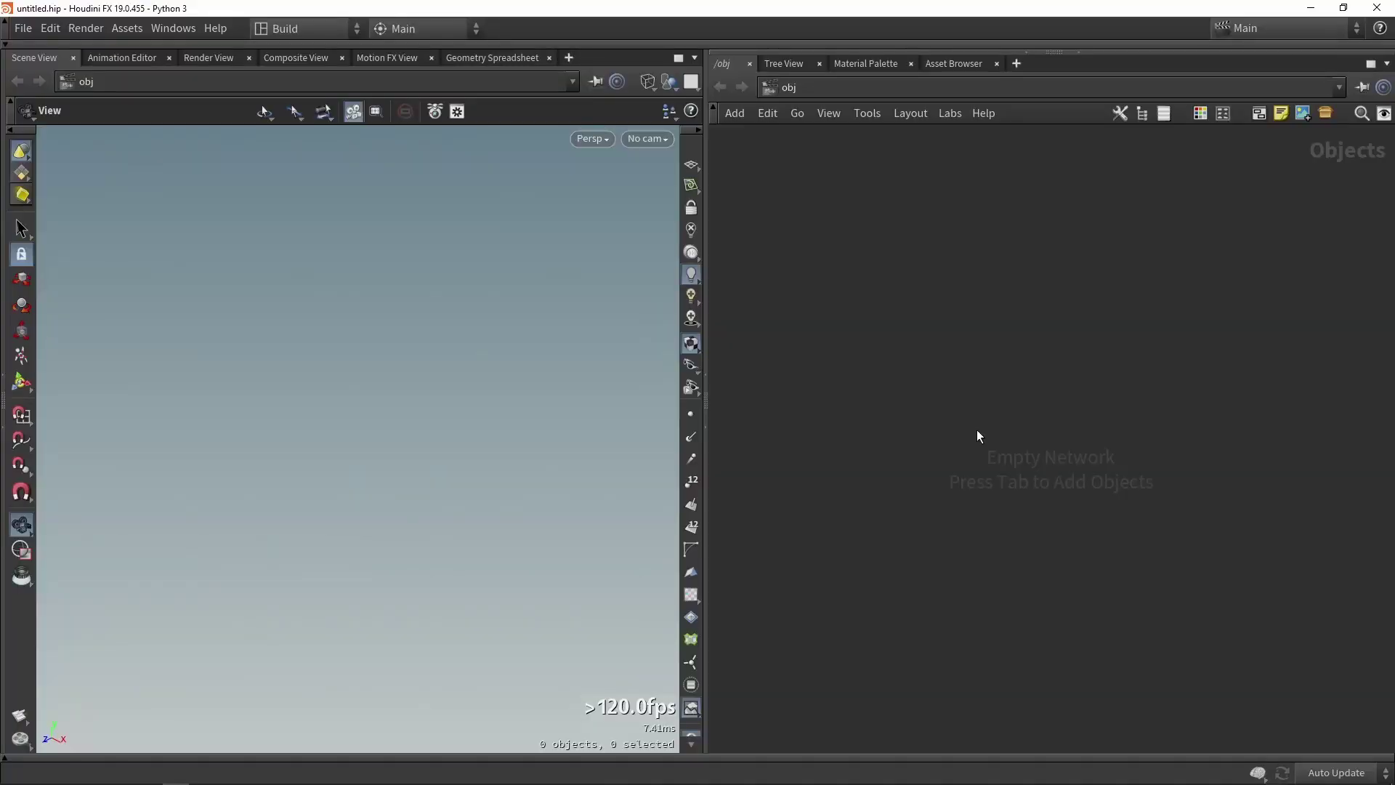
- Create a Geometry object in the scene and go inside its network
key(Tab)
text(geo)
key(Return)
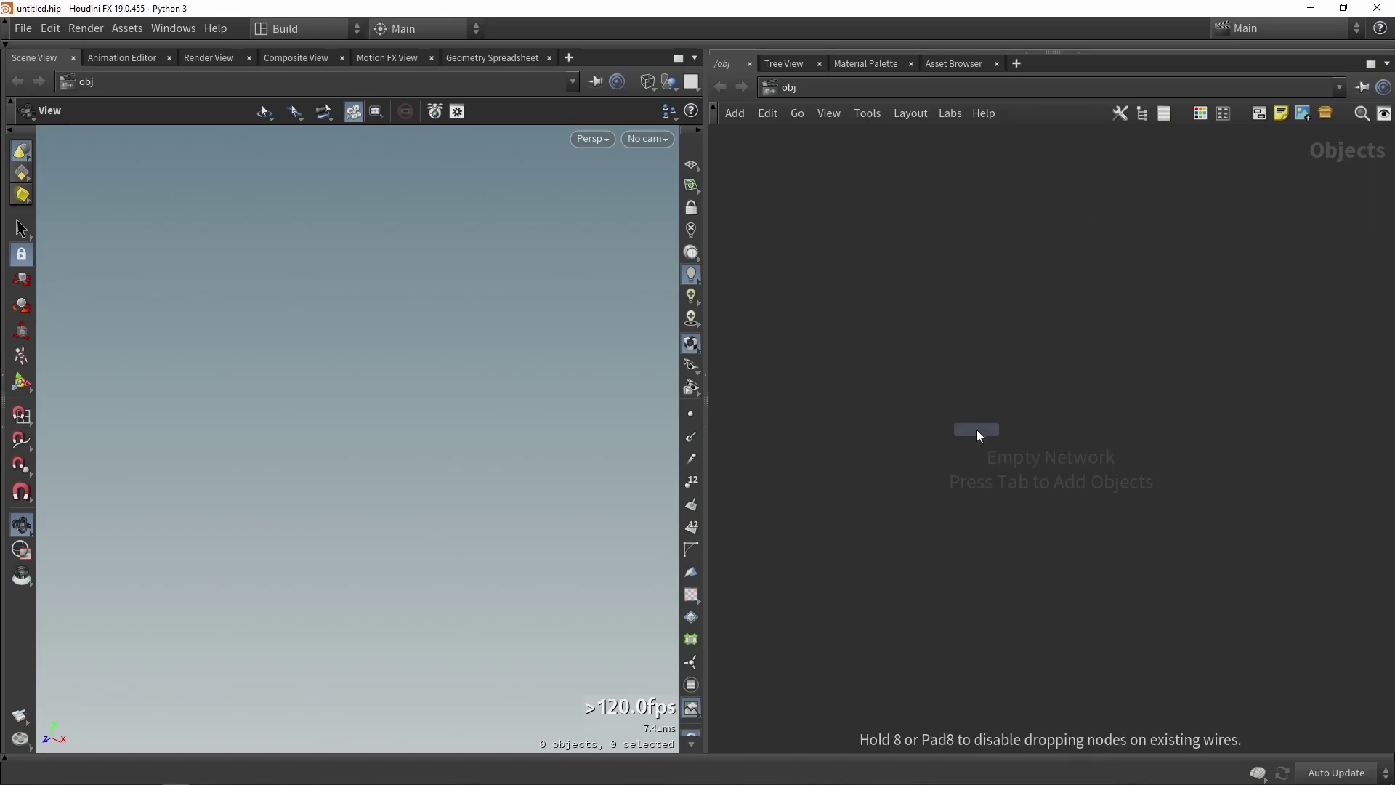
click(971, 328)
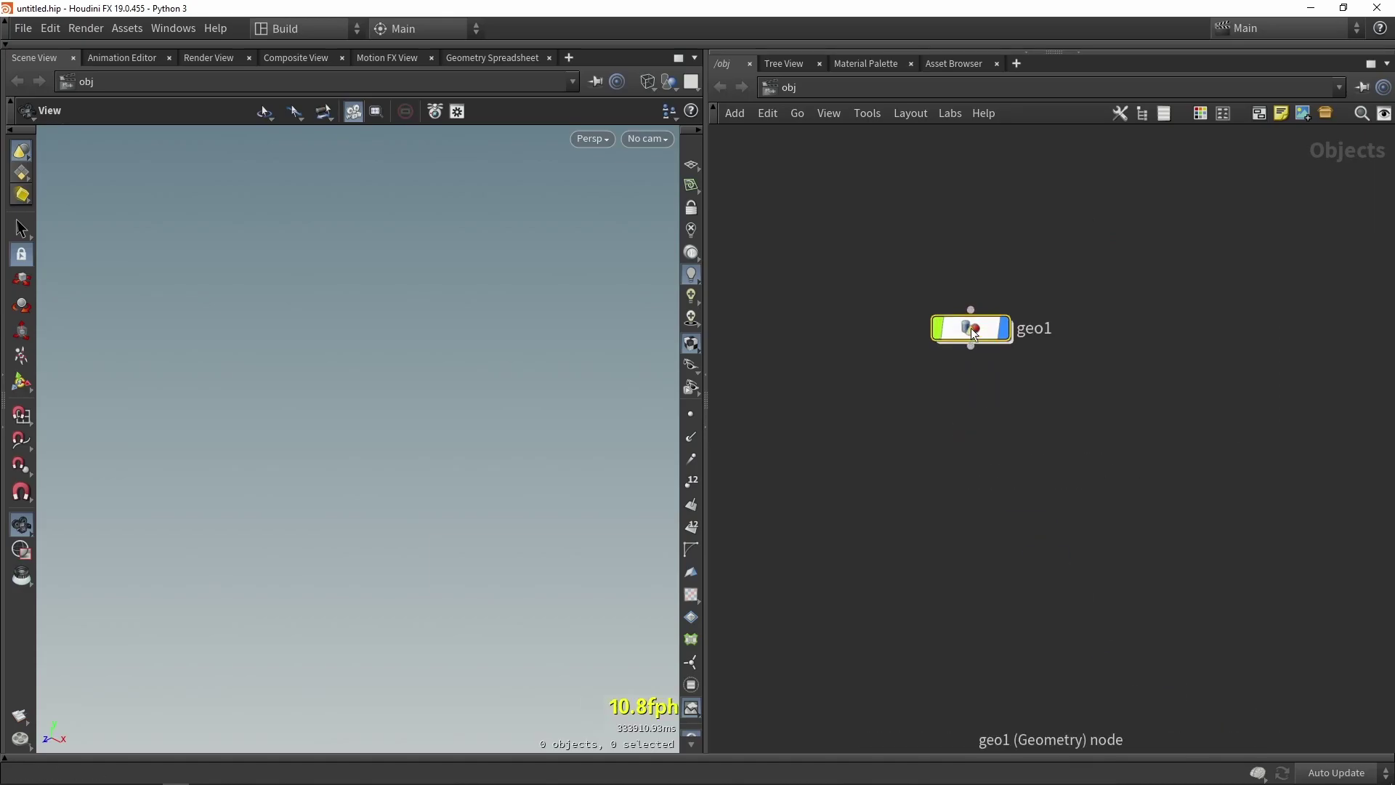
double_click(972, 330)
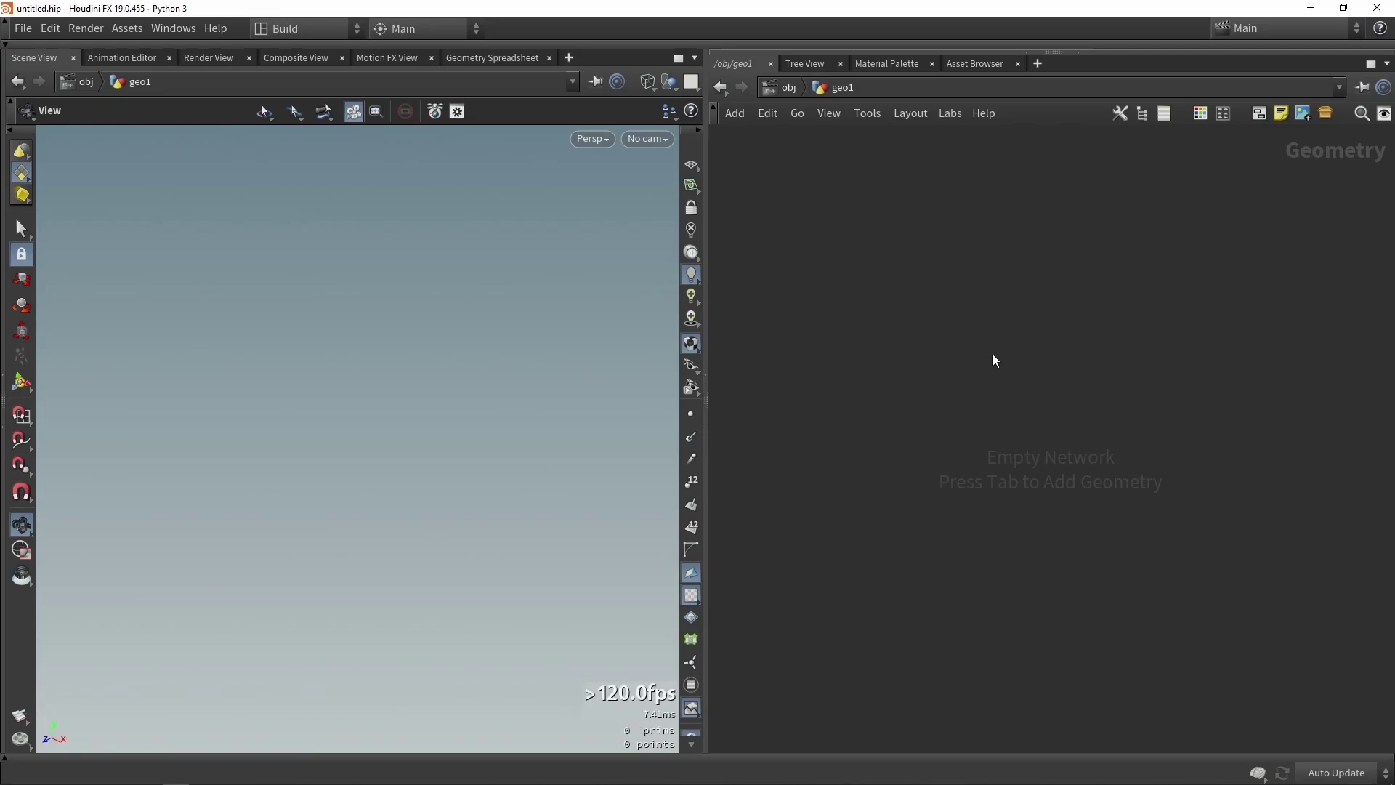
- Add a Line node to the geometry network and place it in the empty upper area
key(Tab)
text(line)
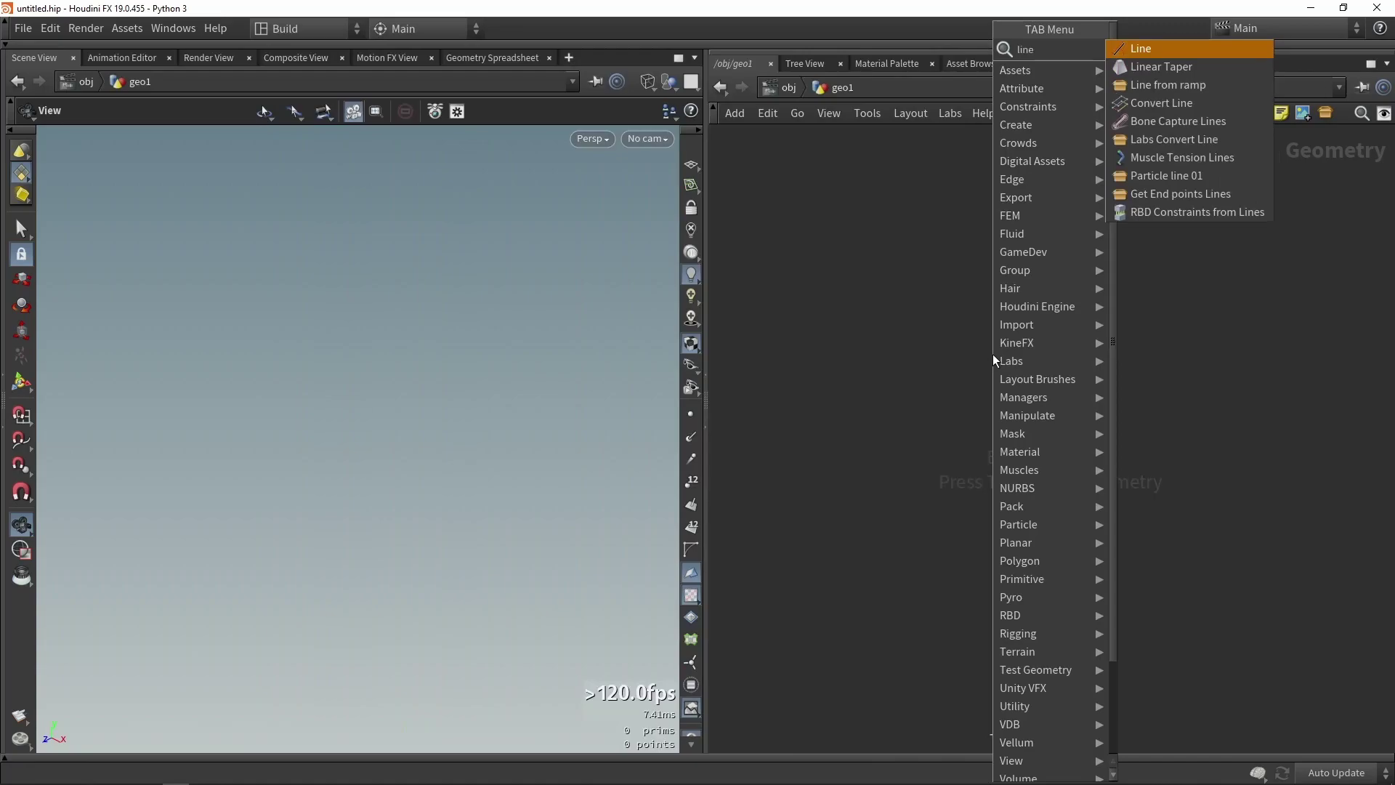
key(Return)
click(988, 353)
drag(987, 353, 891, 403)
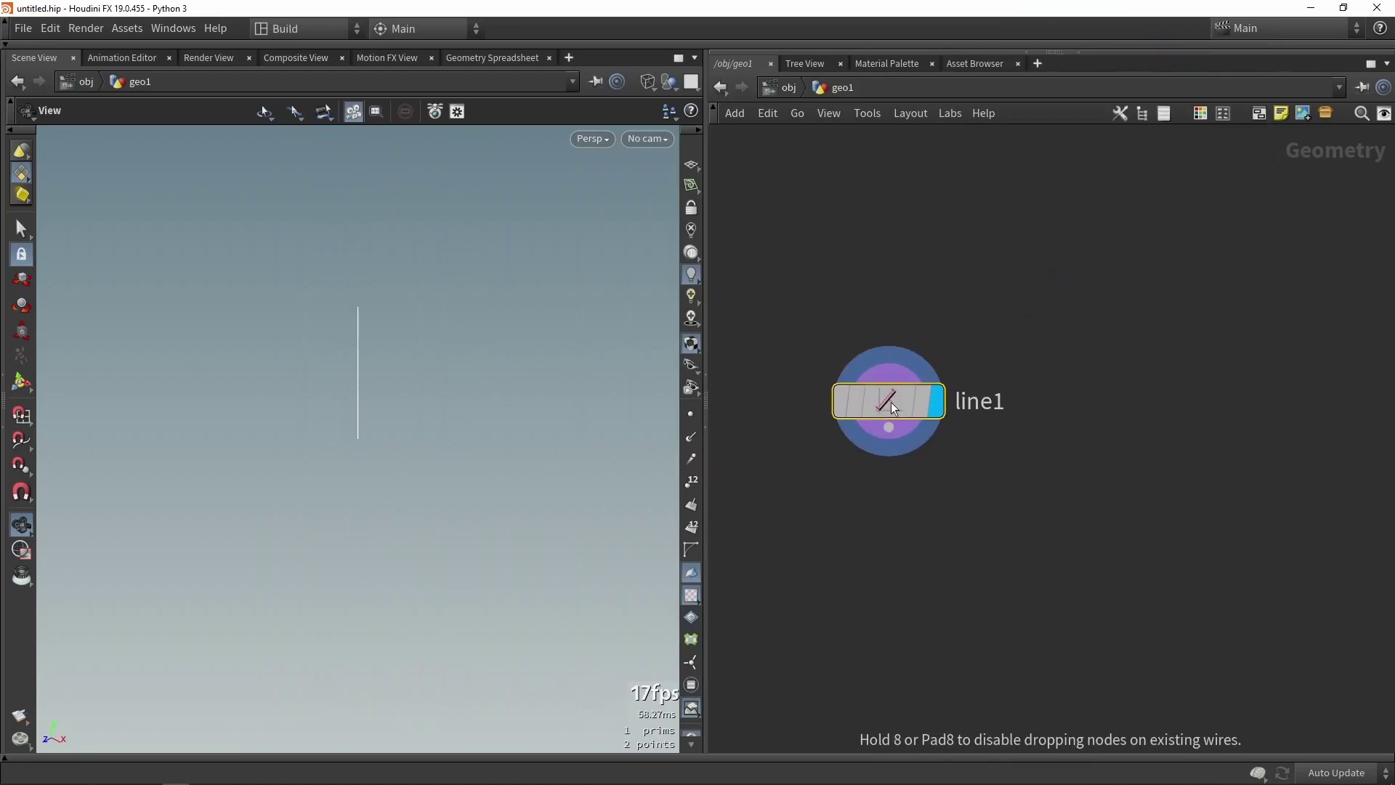
- Show the Line node's parameters in an enlarged overlay and reorient the line to direction 0, 0, -1 in the viewport
key(p)
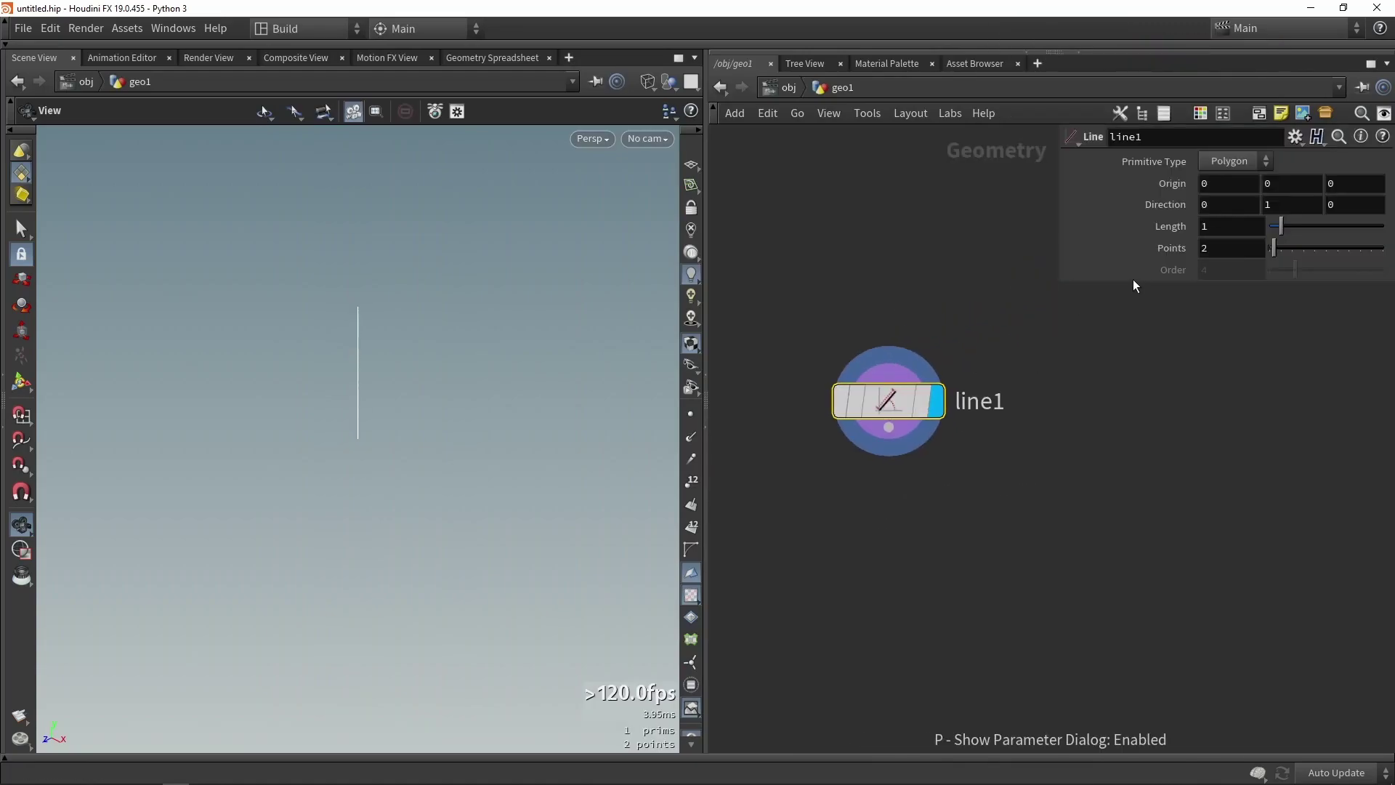
drag(1061, 284, 990, 347)
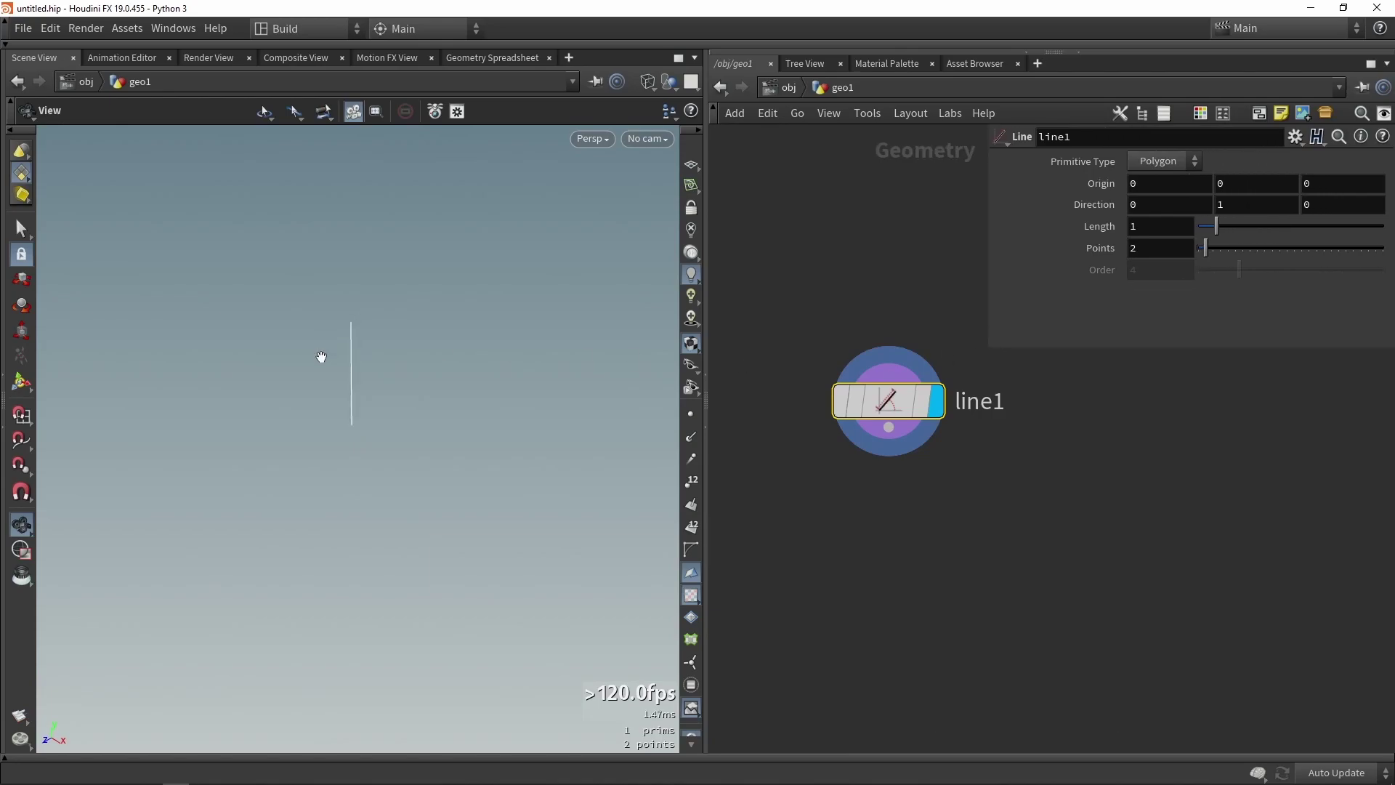
click(21, 381)
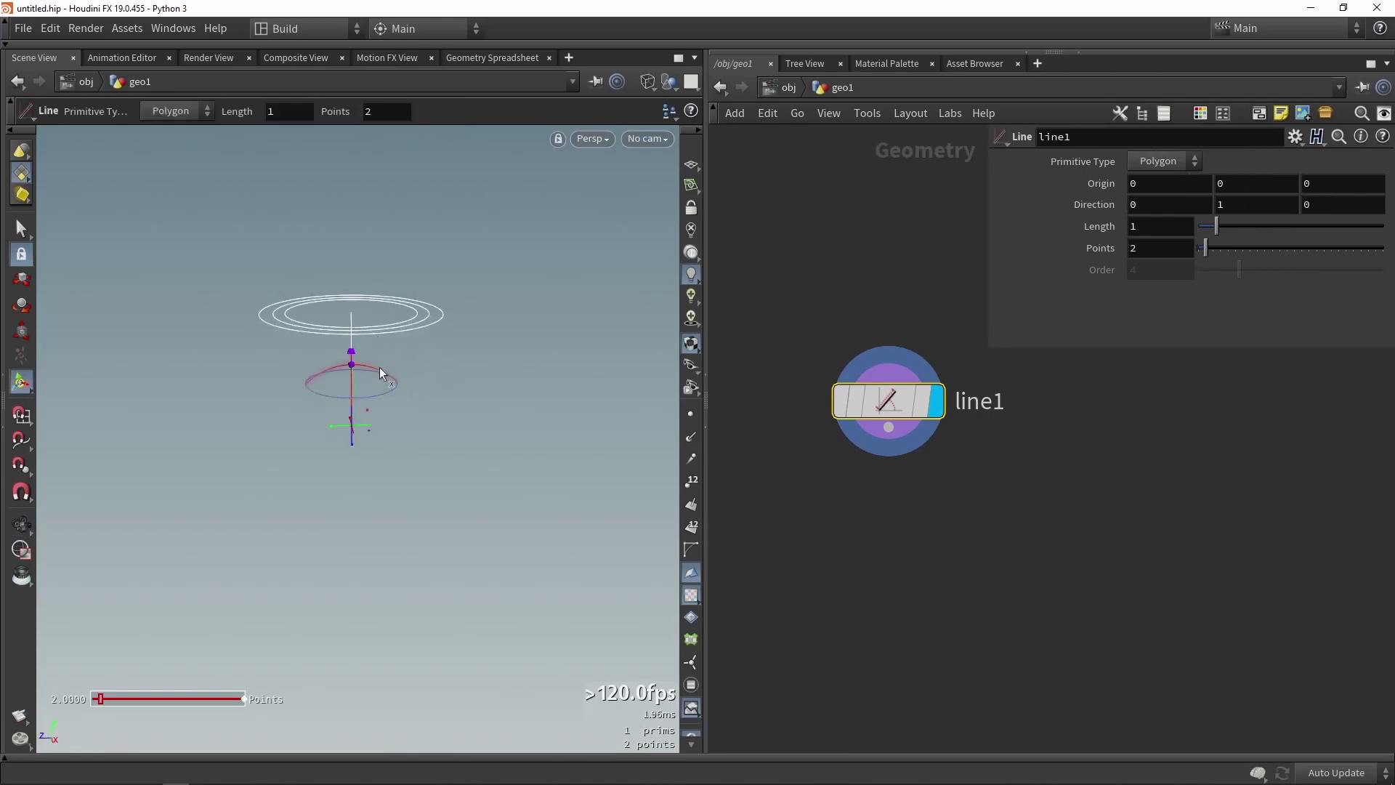
drag(375, 367, 475, 431)
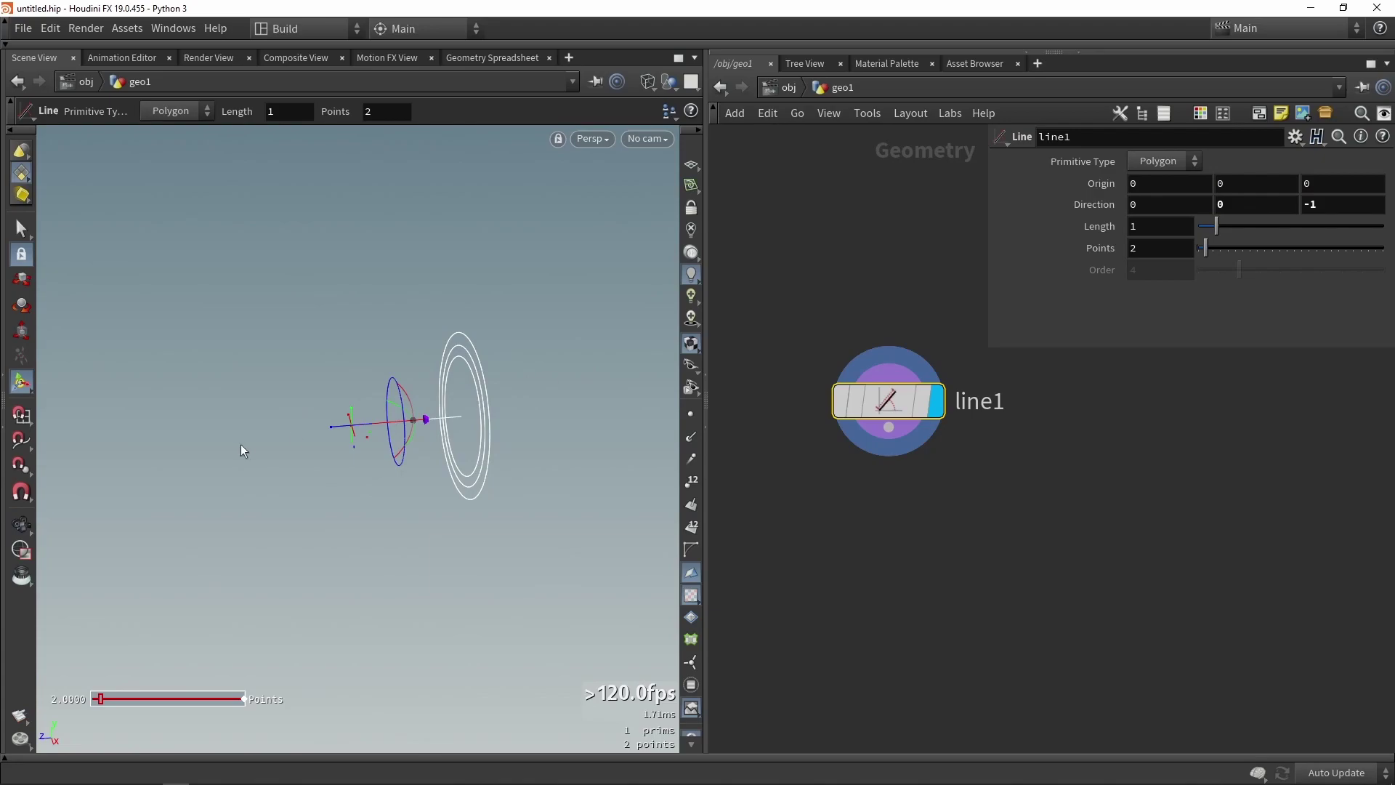
alt+drag(372, 434, 386, 464)
scroll(407, 395, up, 3)
drag(407, 395, 492, 354)
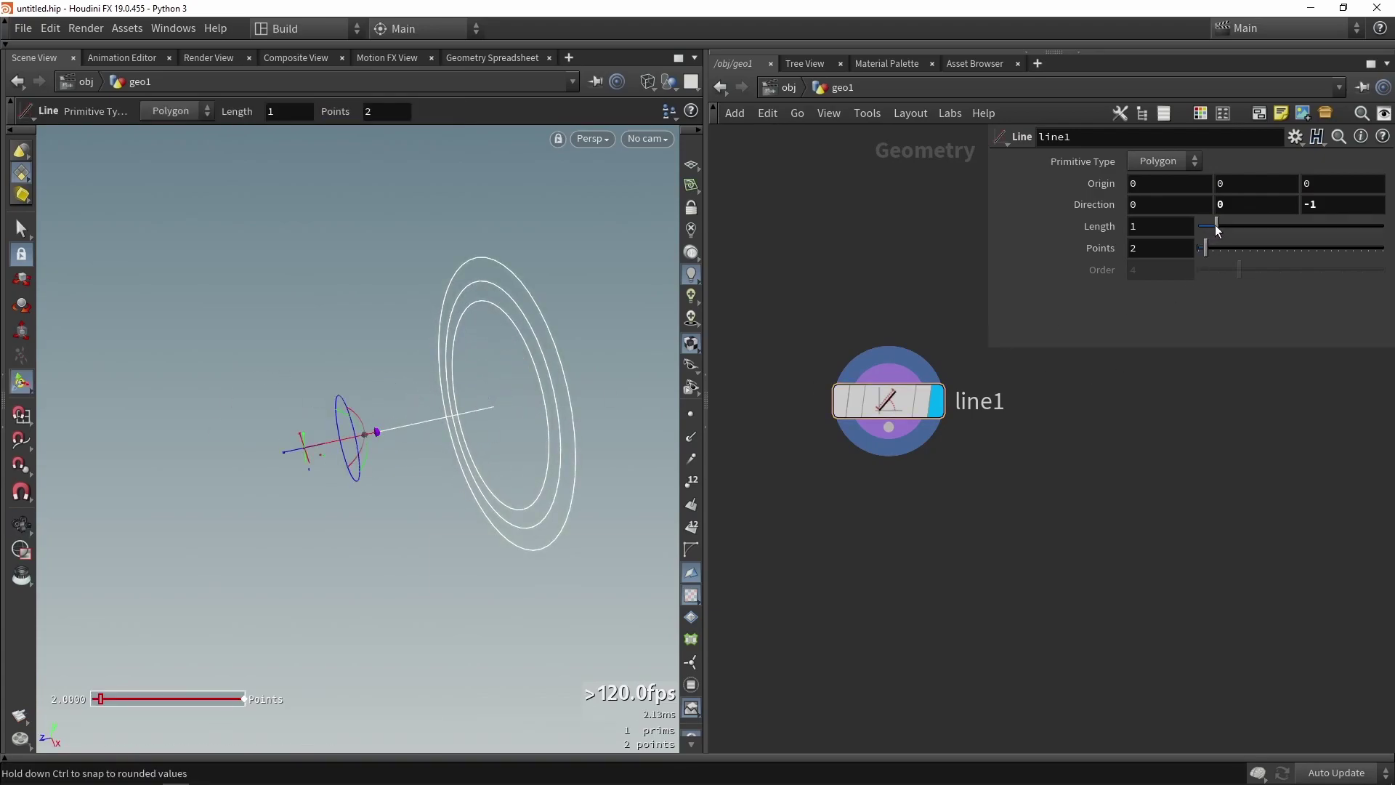
- Set the line's length to 10
drag(1217, 226, 1386, 231)
key(space)
drag(315, 415, 373, 451)
key(Return)
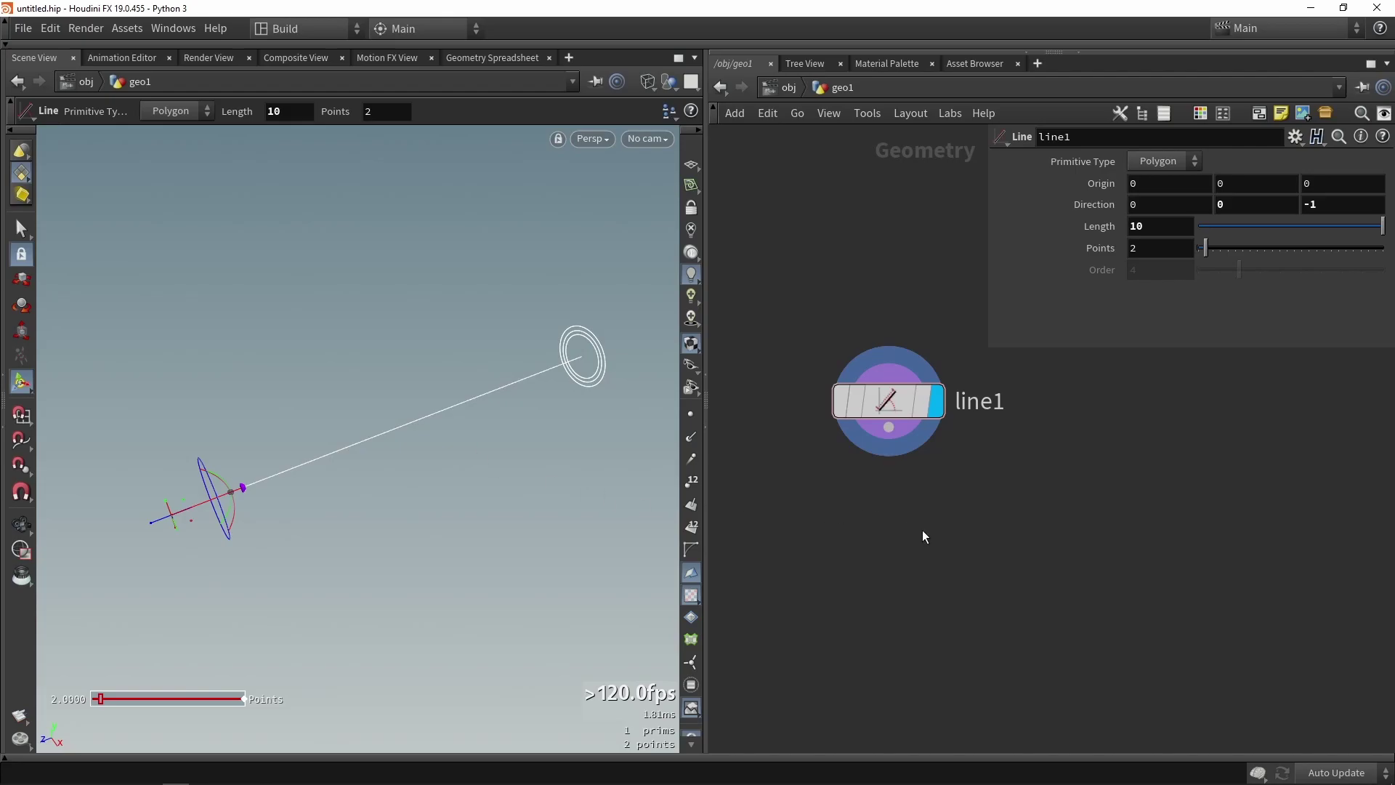
- Add a Resample node, connect it to the Line node's output and display it
key(Tab)
text(resa)
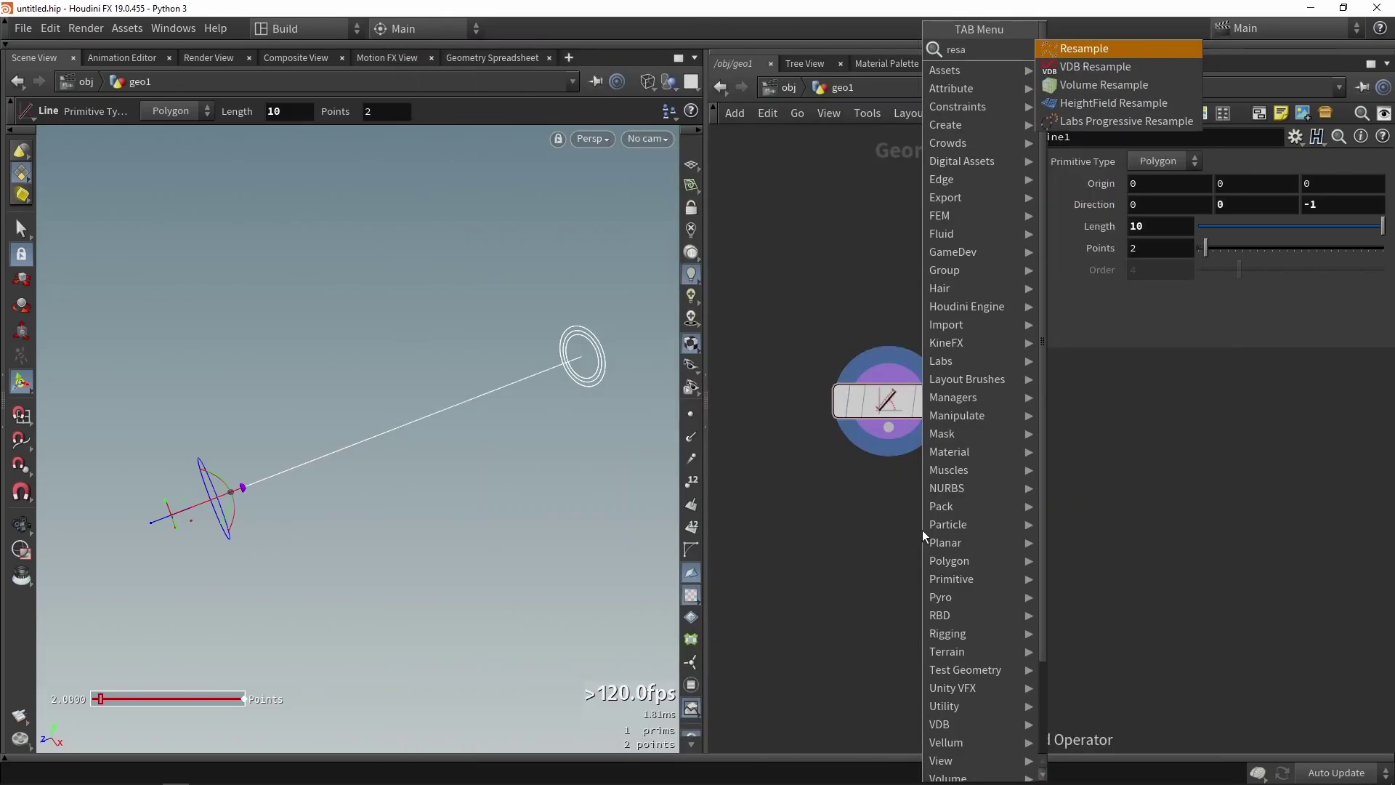
key(Return)
click(918, 537)
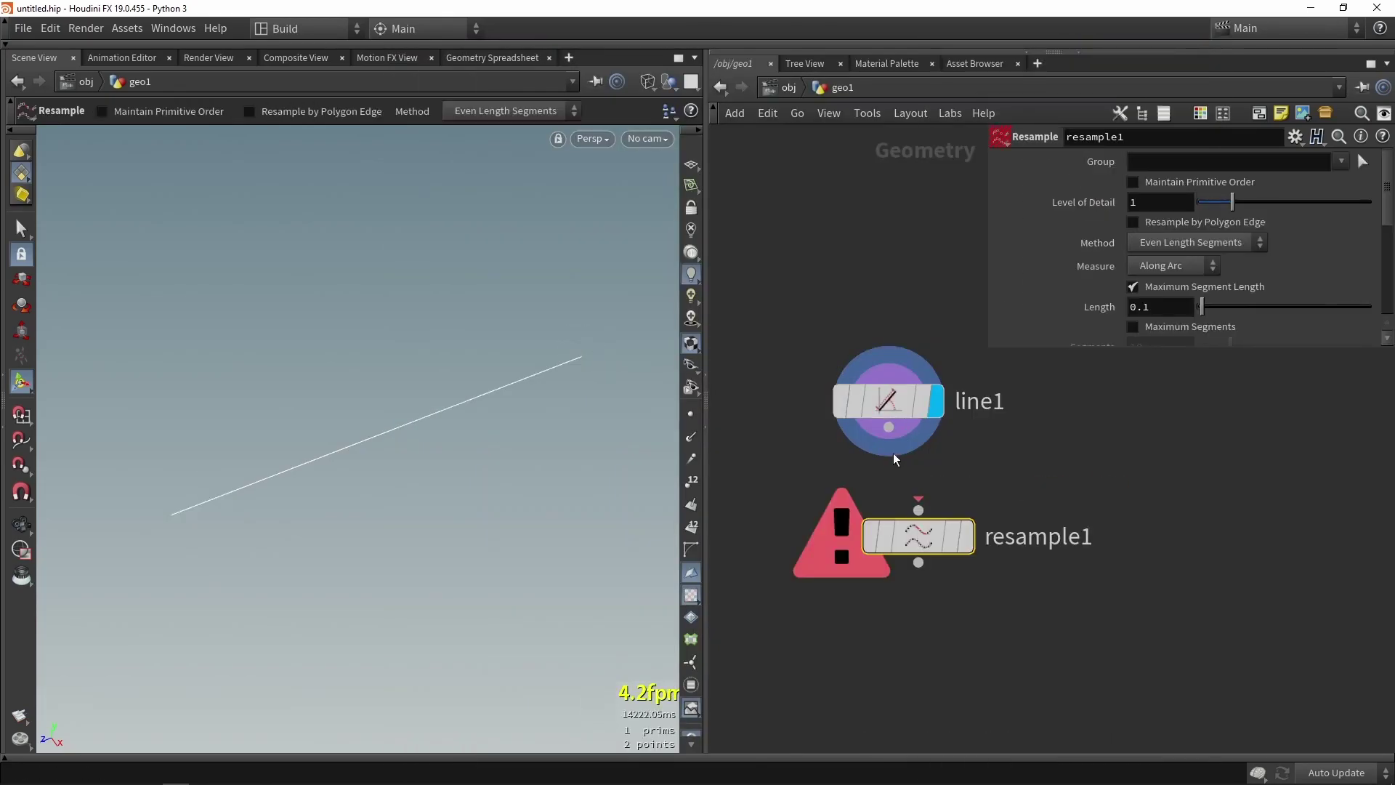
drag(888, 427, 892, 520)
click(963, 541)
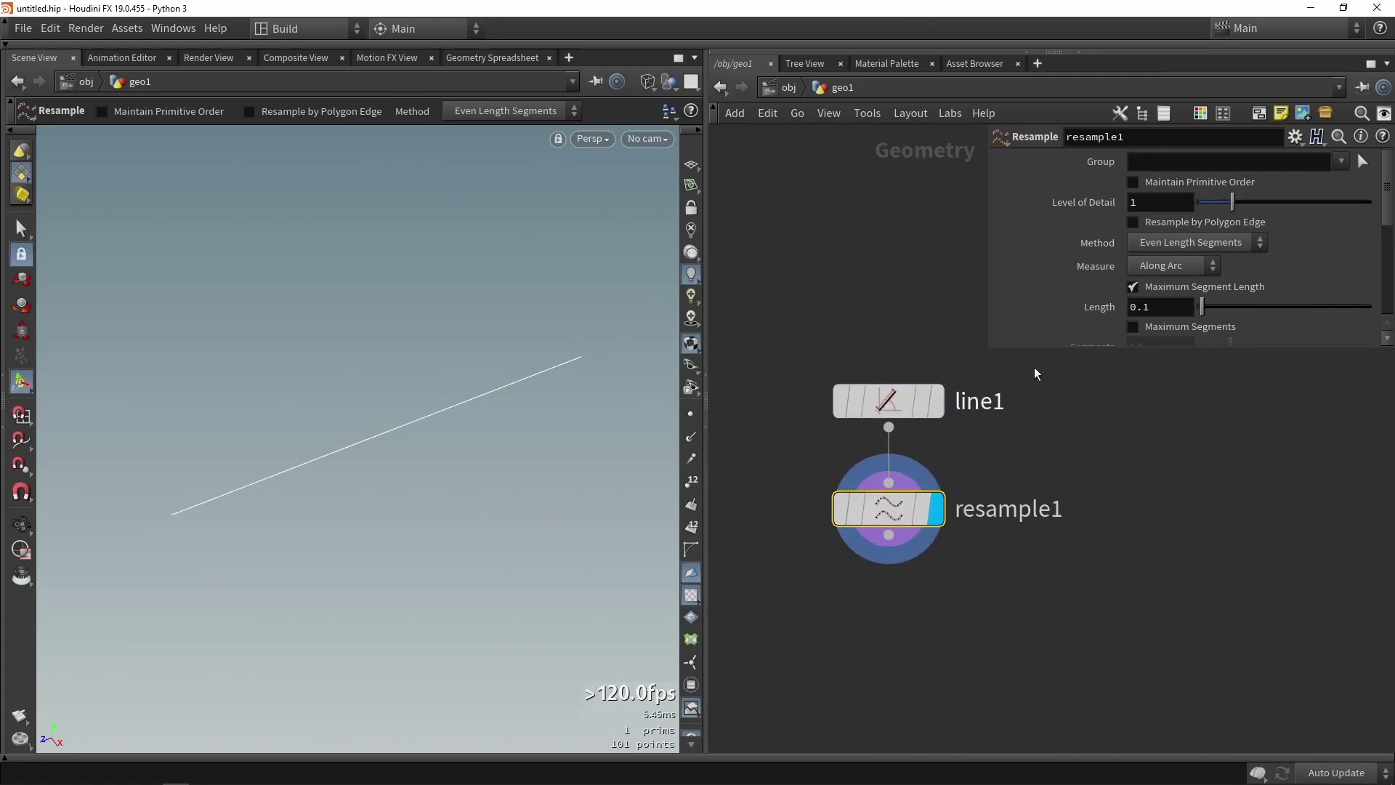
- Display points in the viewport and try a larger segment length on the Resample node, undoing that length change
click(688, 416)
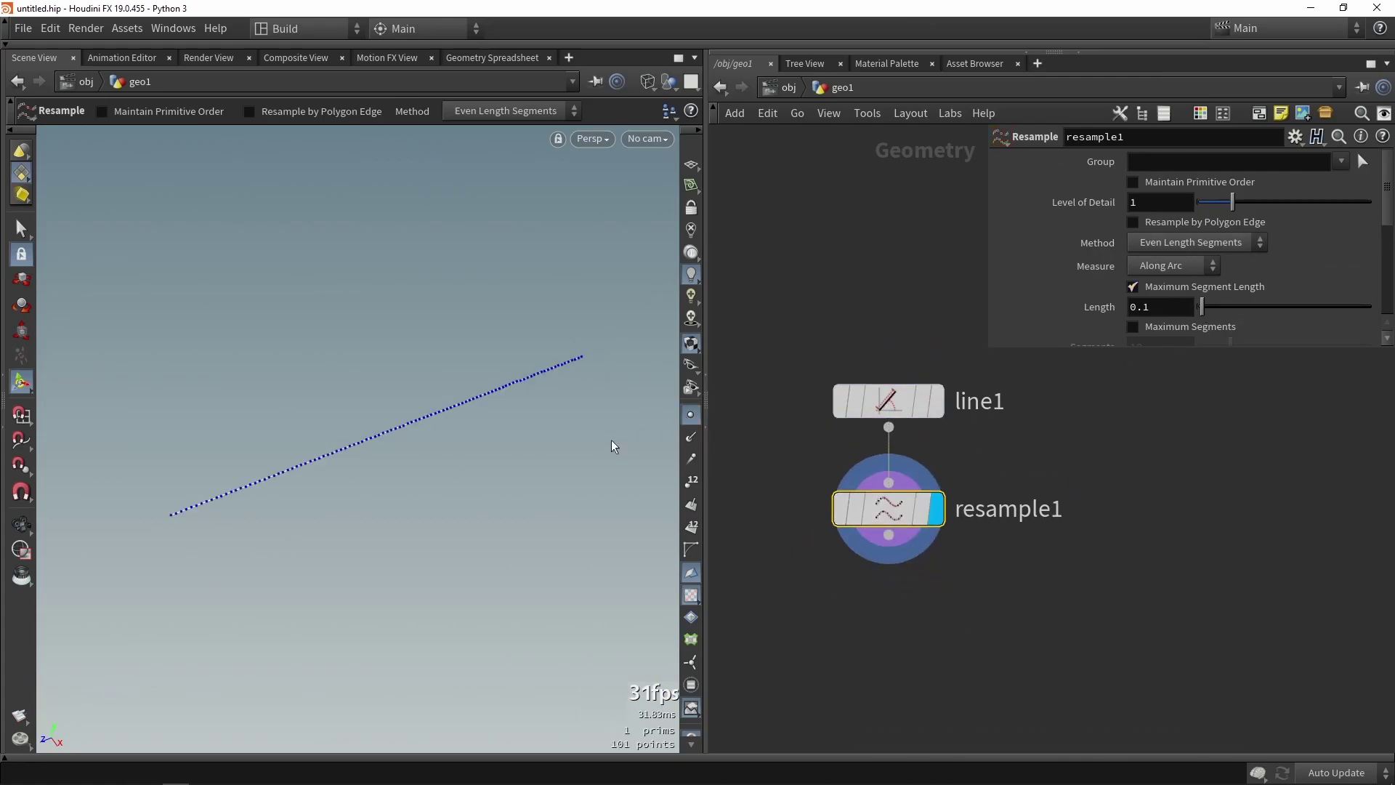
drag(447, 480, 327, 460)
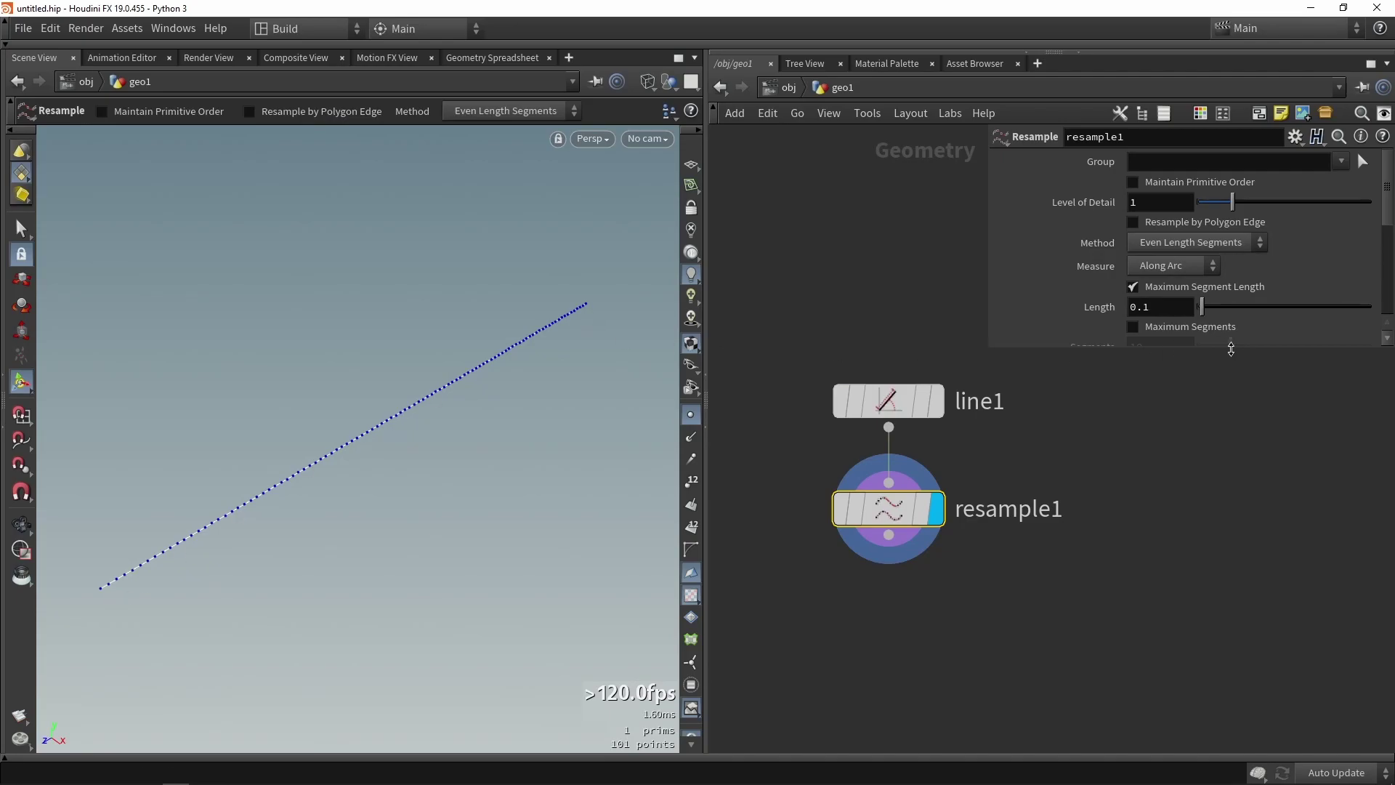
drag(1204, 306, 1235, 306)
key(ctrl+z)
- Move the Resample node further below the Line node to leave space between them
scroll(930, 523, down, 3)
middle_drag(939, 571, 901, 464)
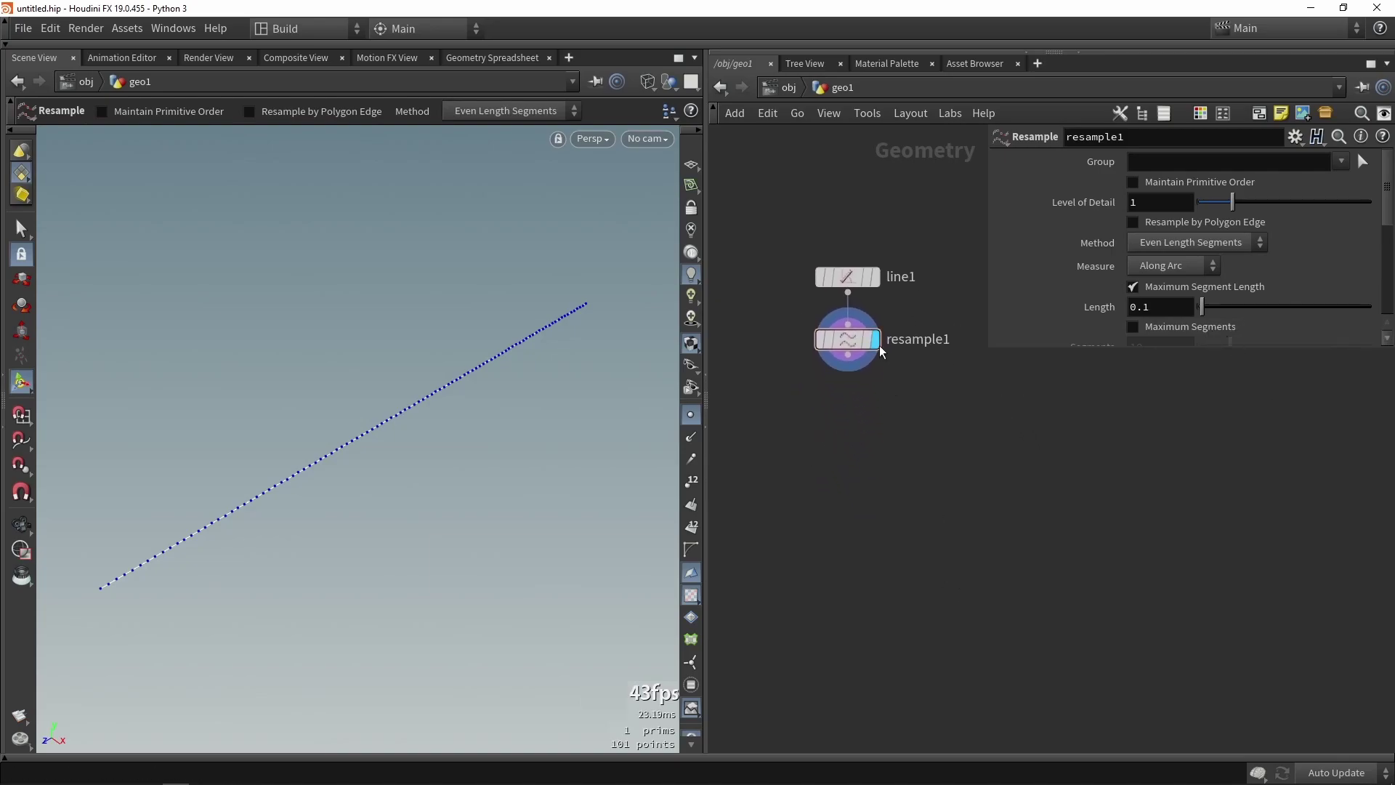
drag(856, 343, 858, 476)
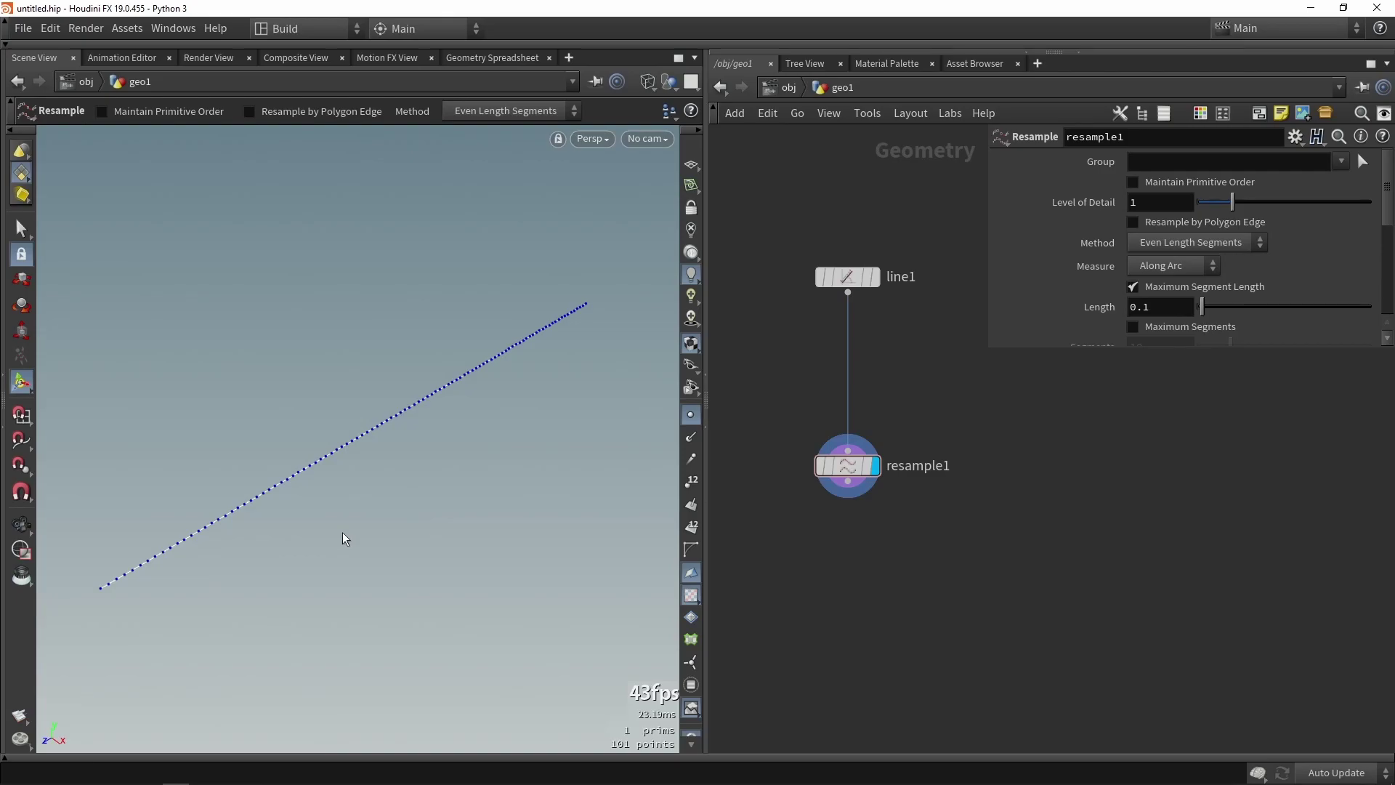
- Add a Sweep node below the Resample node, with the resampled line as its first input, and display it
key(Tab)
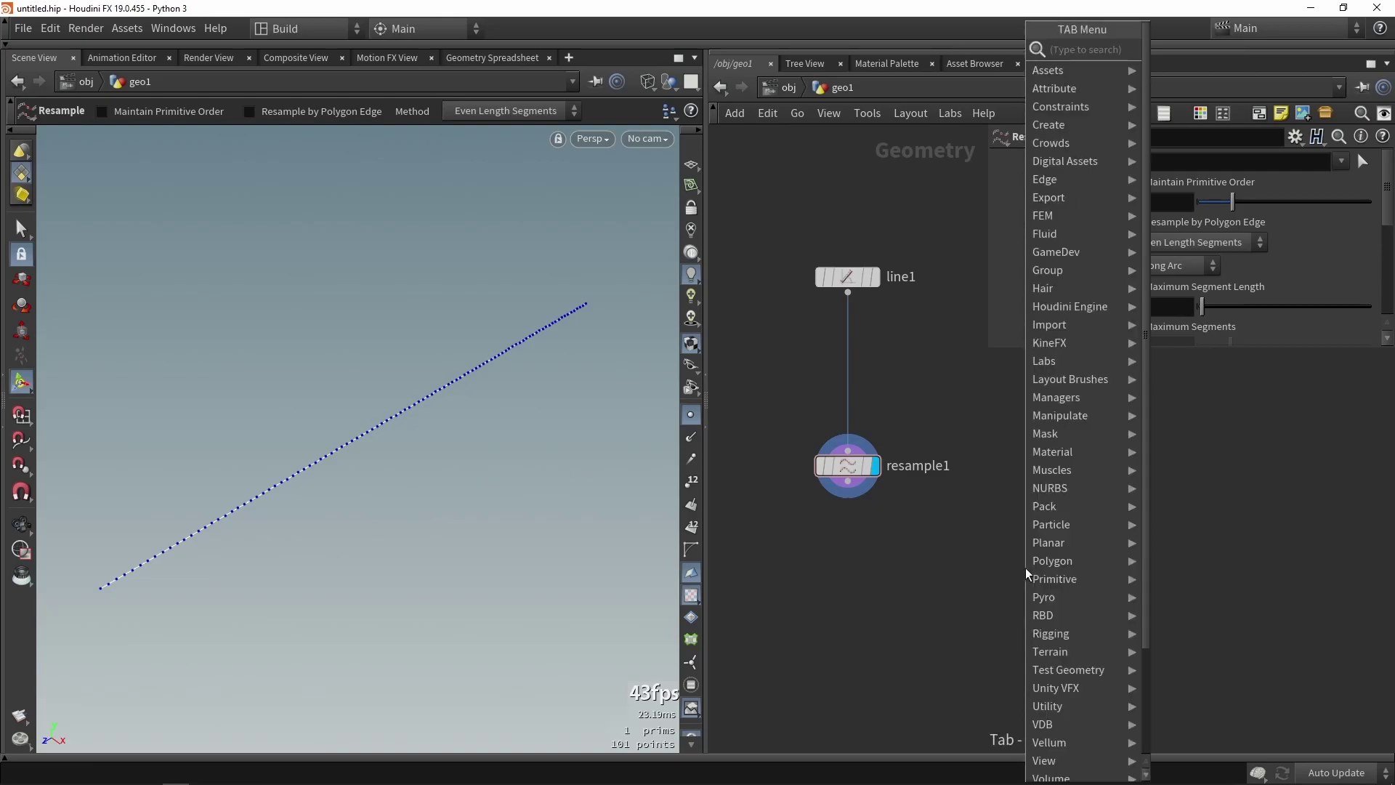
text(swe)
click(1171, 52)
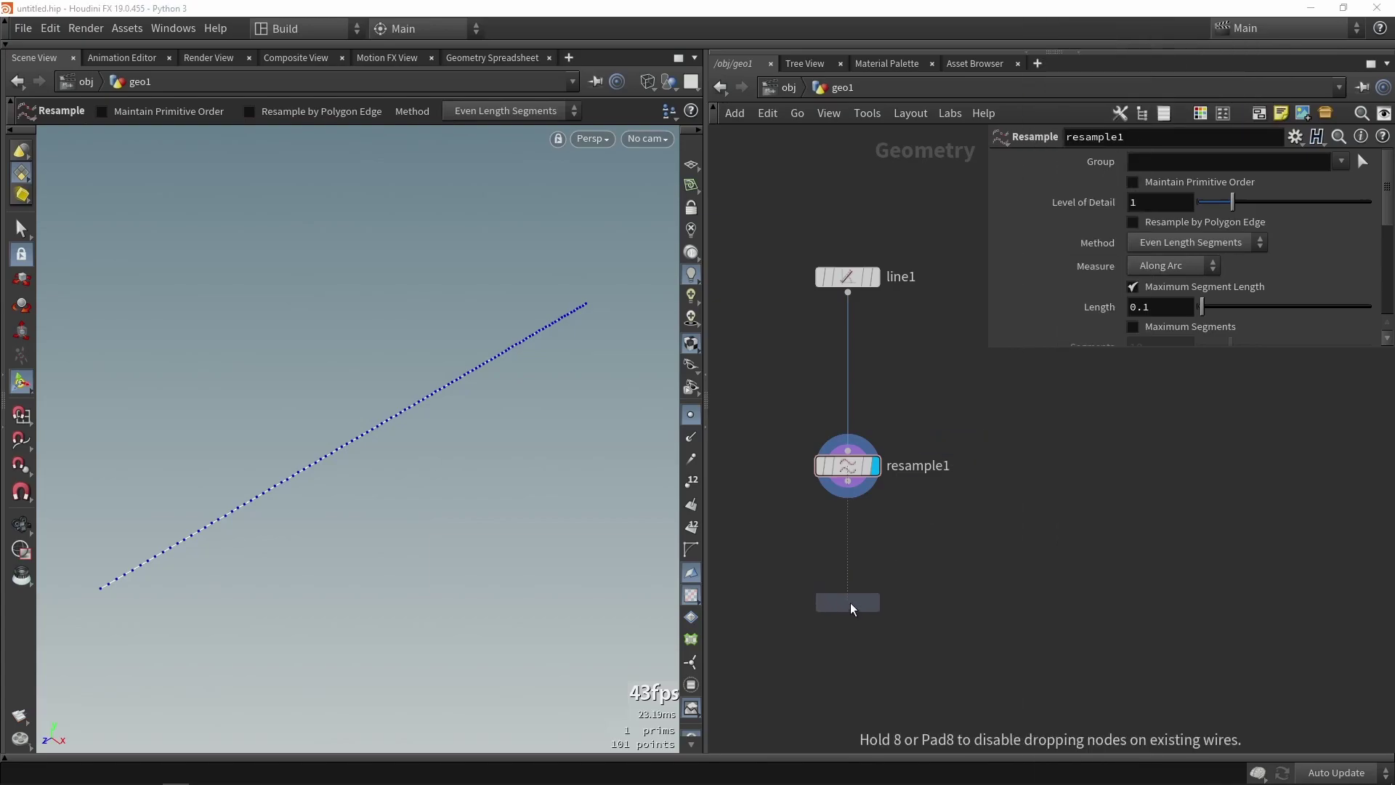
click(848, 603)
click(876, 603)
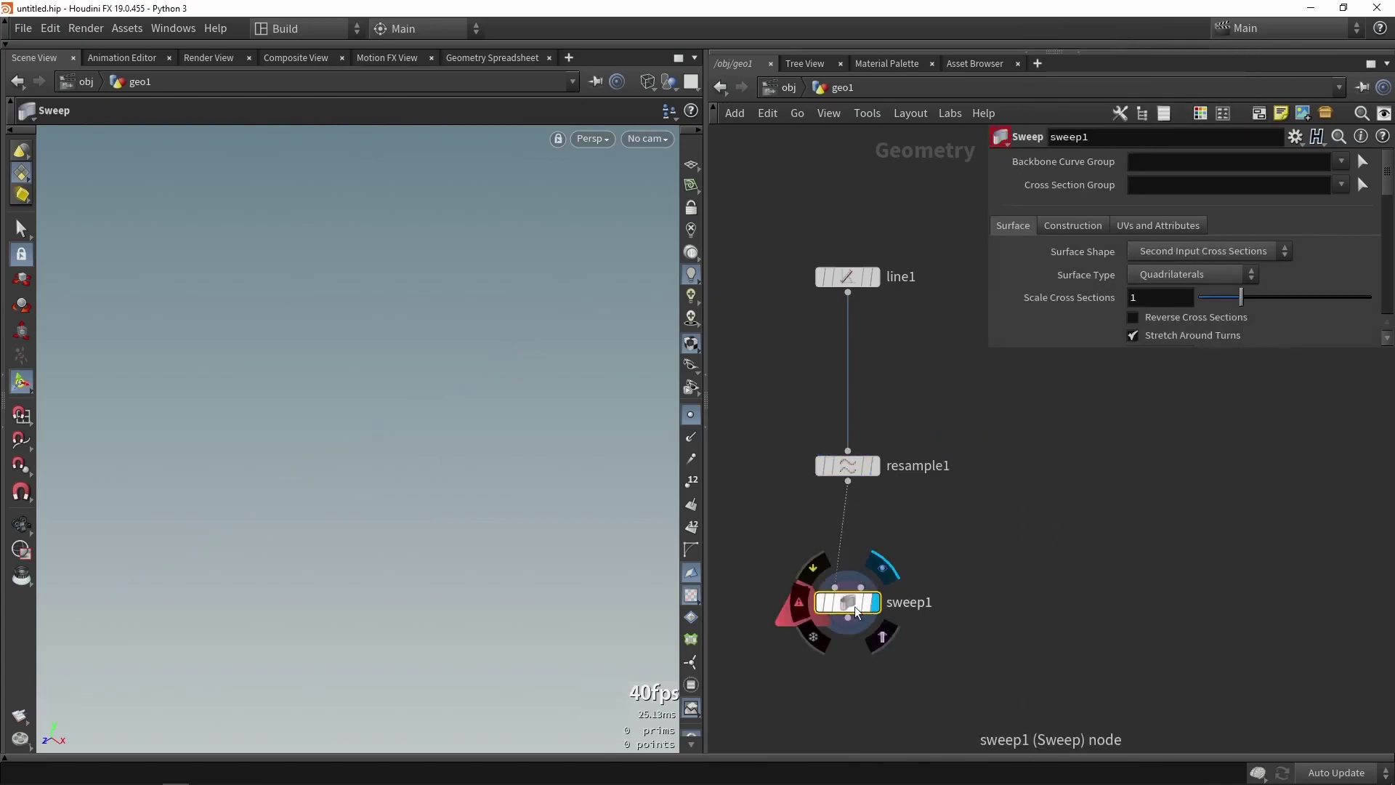
drag(865, 605, 931, 595)
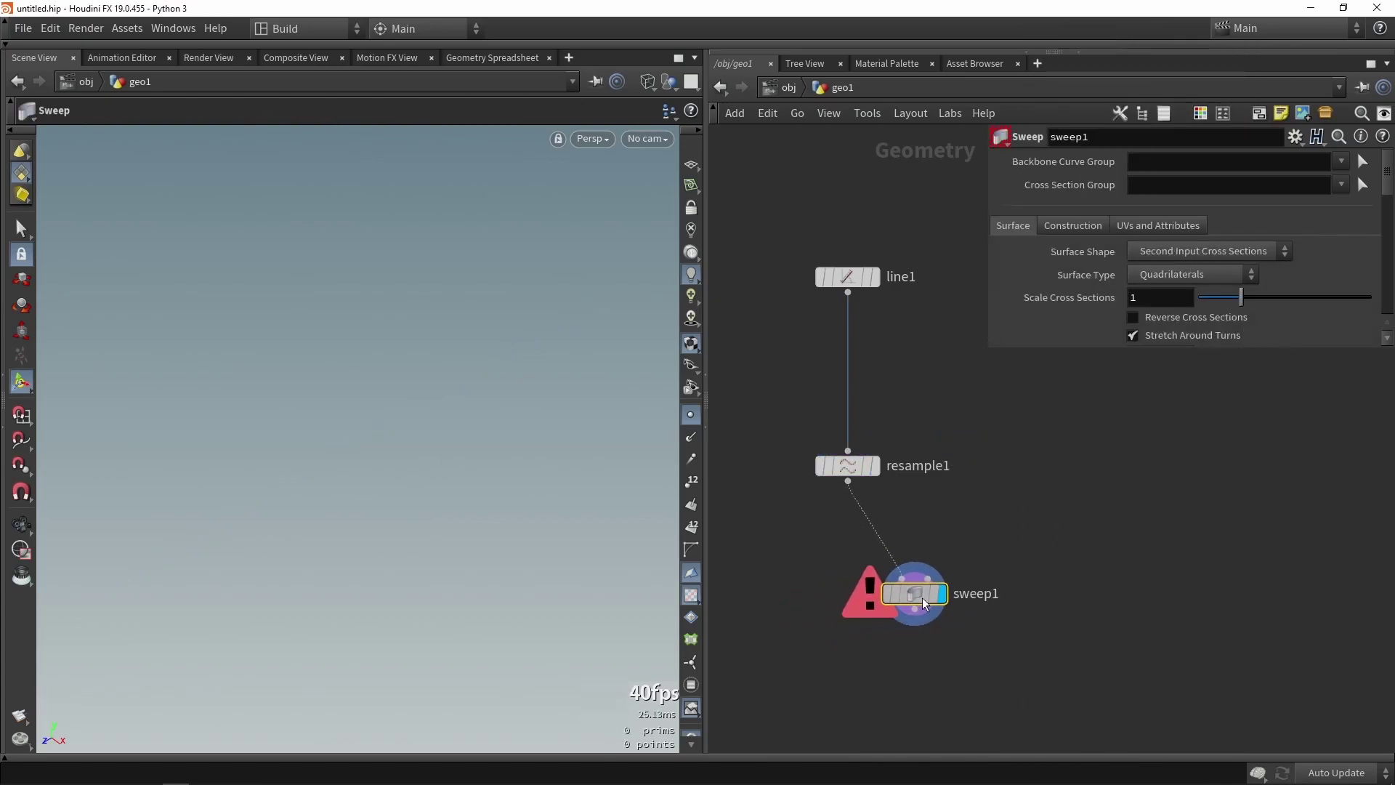
- Set the Sweep node's surface shape to Round Tube and inspect the tube from several angles
click(1180, 252)
click(1140, 283)
alt+drag(334, 538, 378, 525)
key(w)
scroll(175, 554, up, 5)
alt+drag(175, 553, 227, 525)
scroll(362, 432, down, 5)
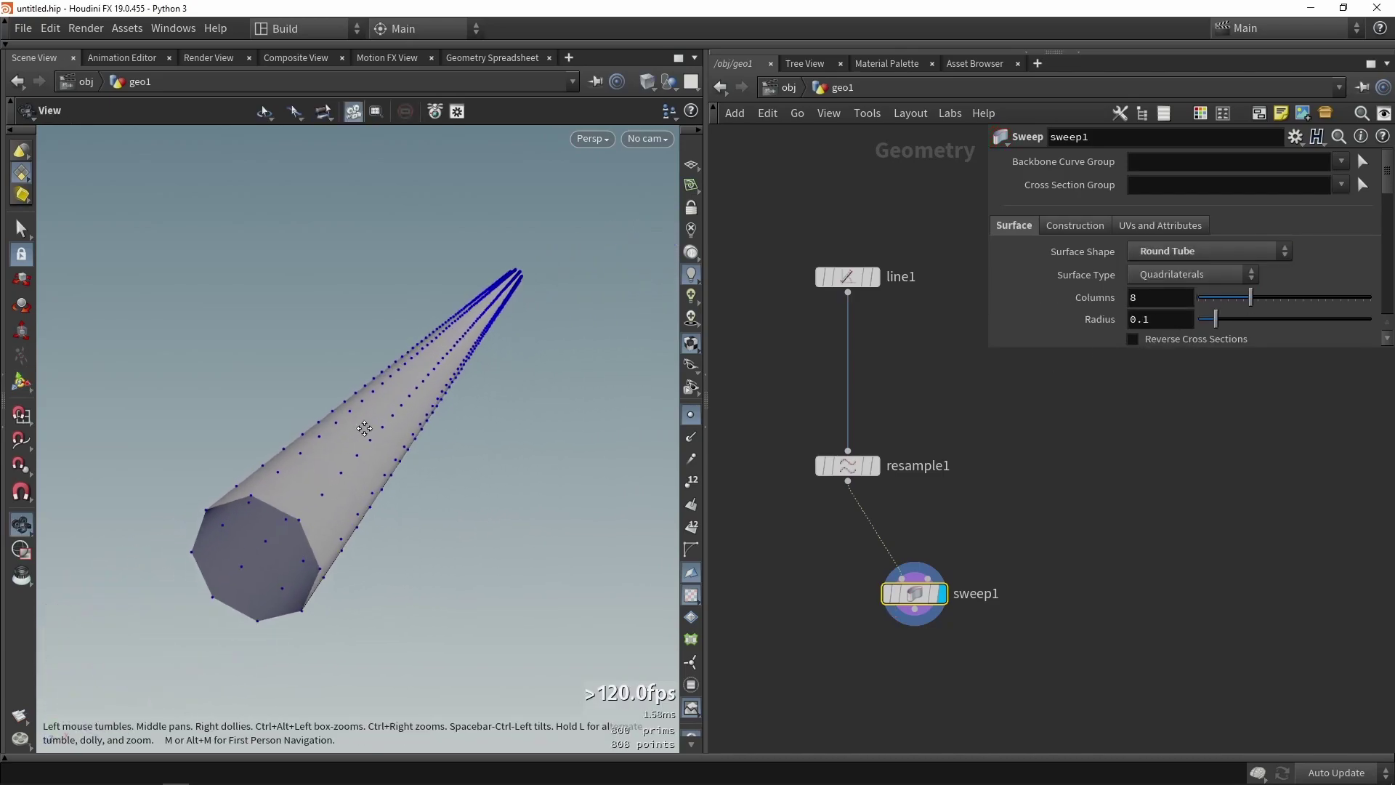
key(Return)
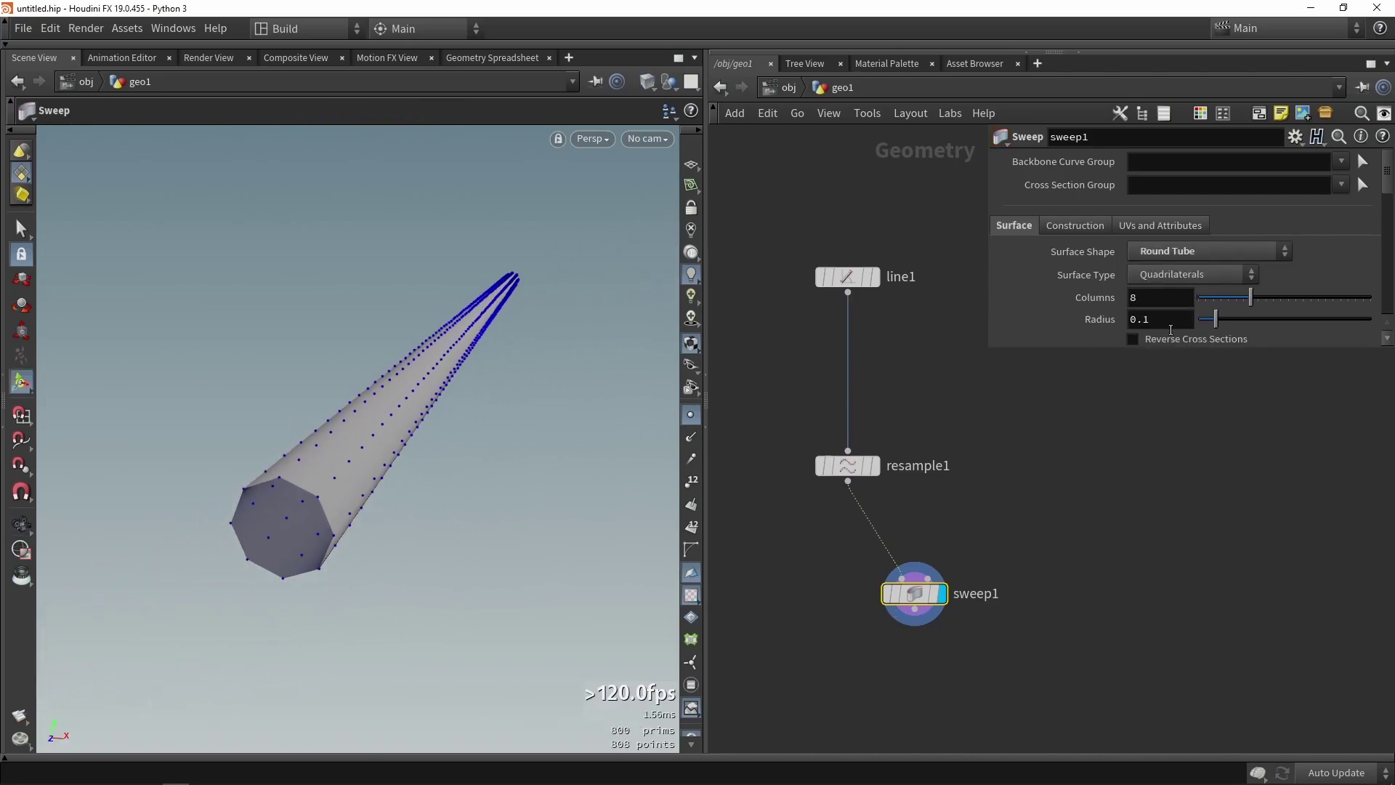
- Set the sweep's surface type to Columns and hide the point display in the viewport
click(1170, 280)
click(1168, 329)
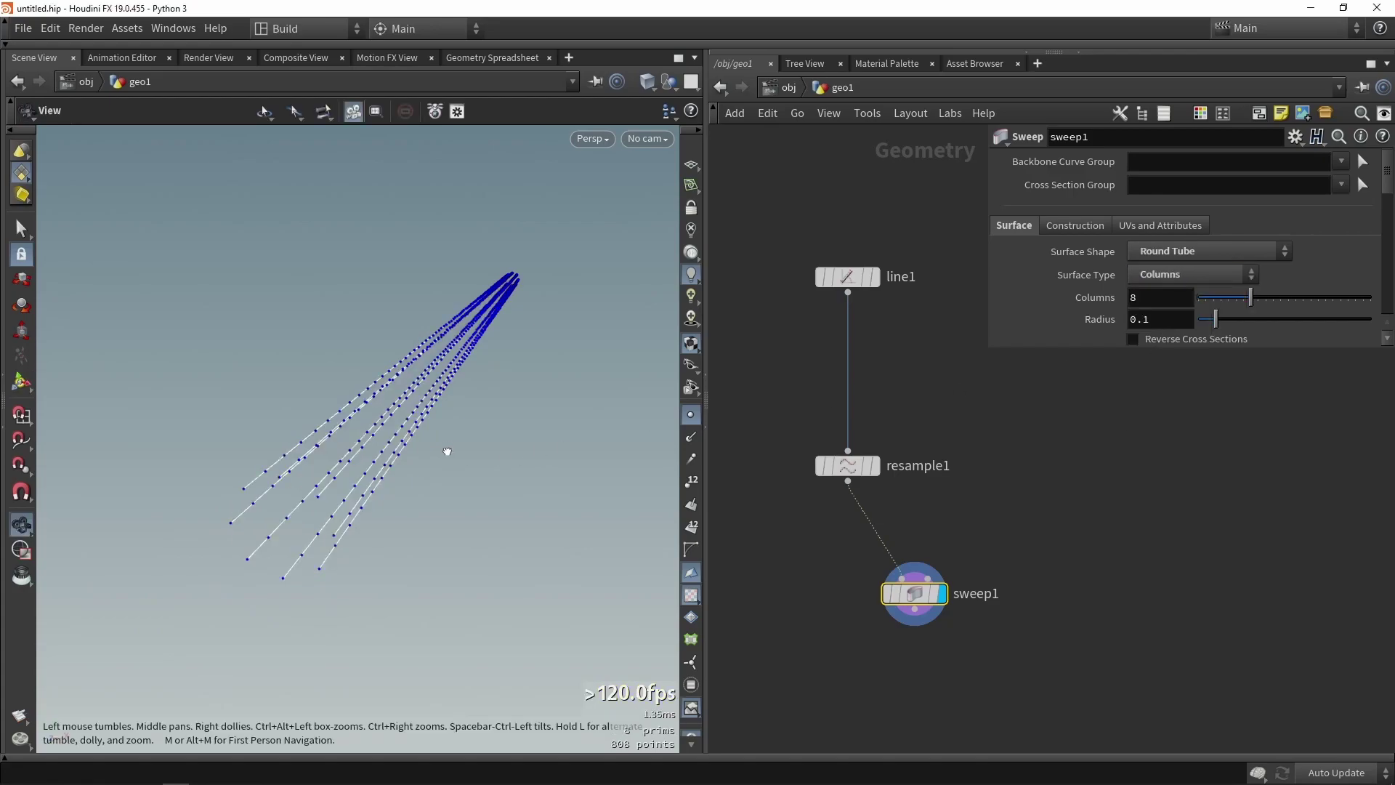
alt+drag(446, 447, 393, 467)
click(691, 414)
key(Return)
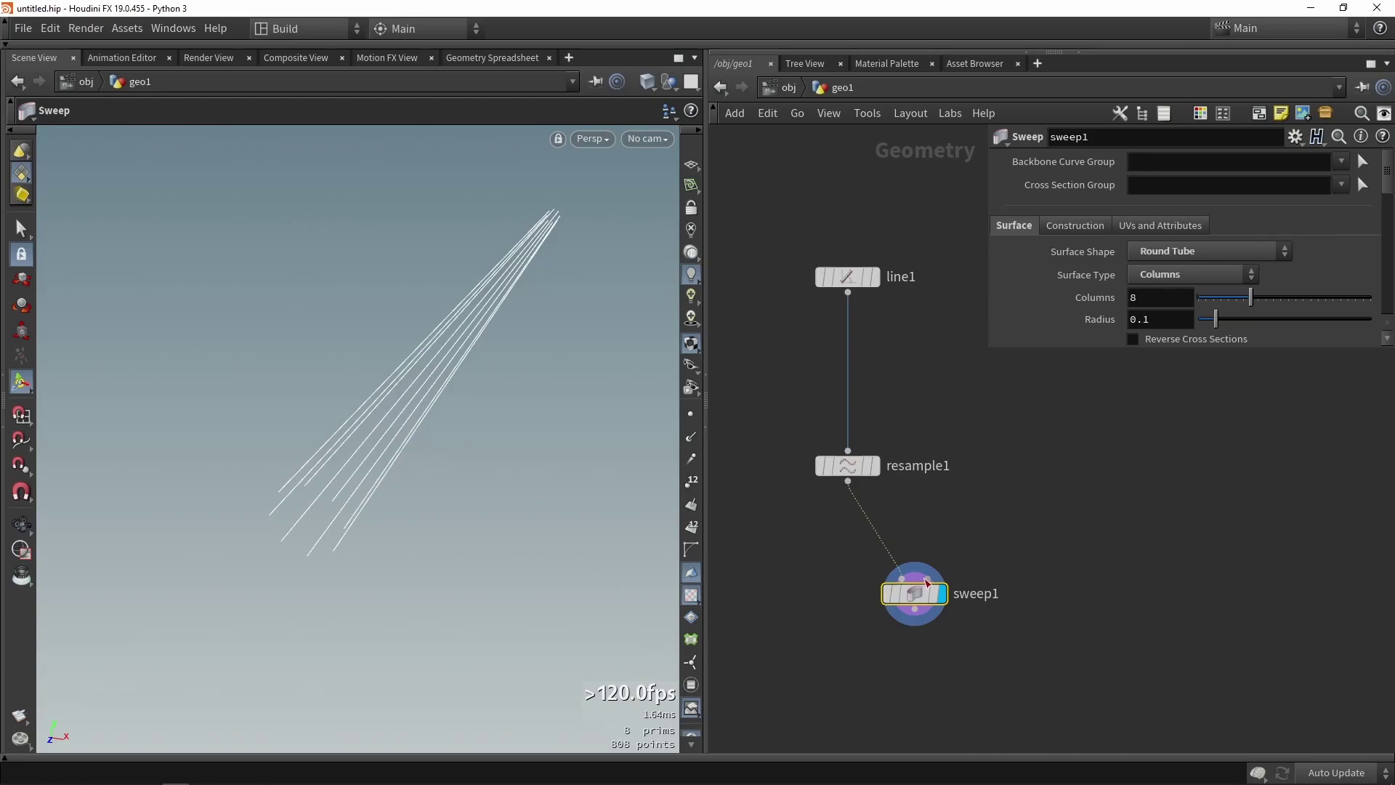
- Add a Circle node beside the Line node, with Polygon as its primitive type and a uniform scale of about 0.38
scroll(1003, 551, down, 2)
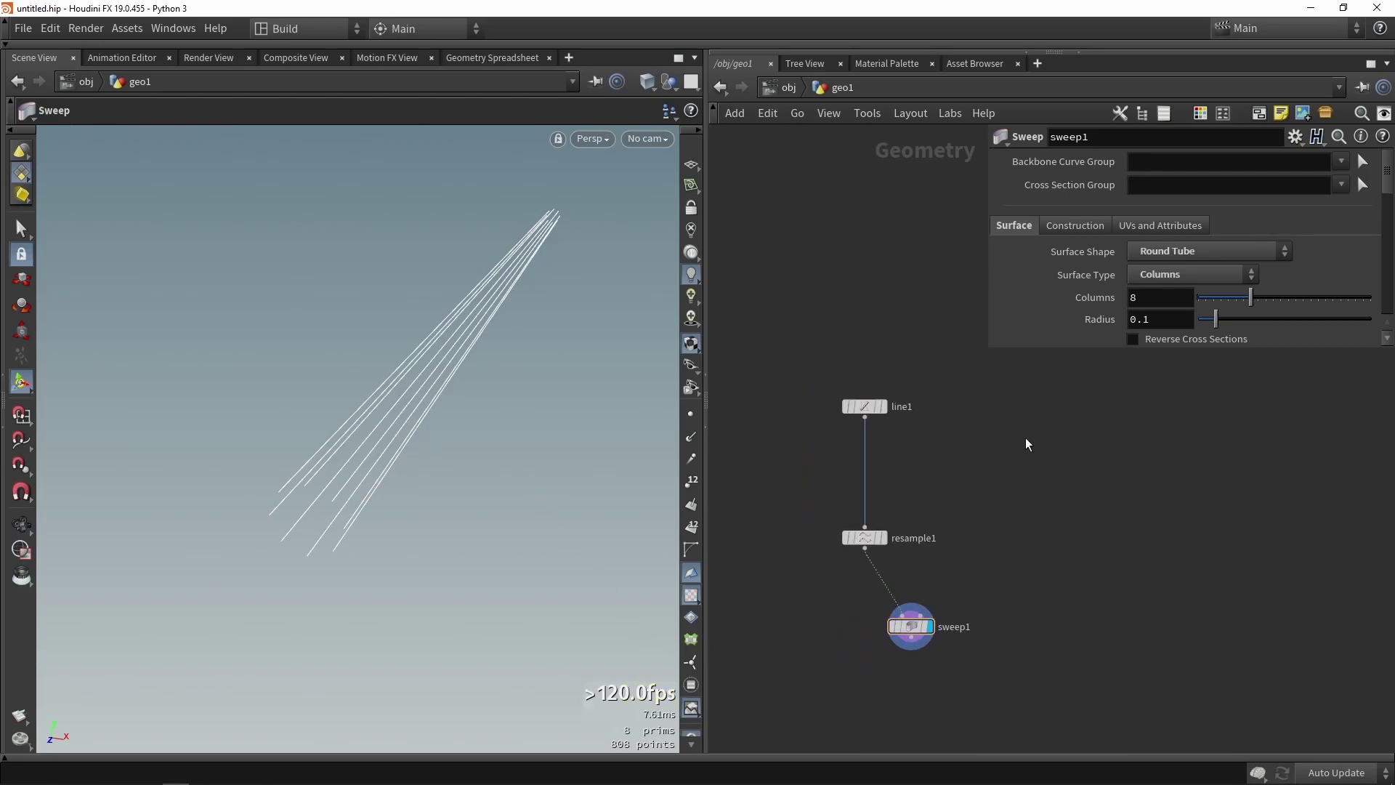
key(Tab)
text(cir)
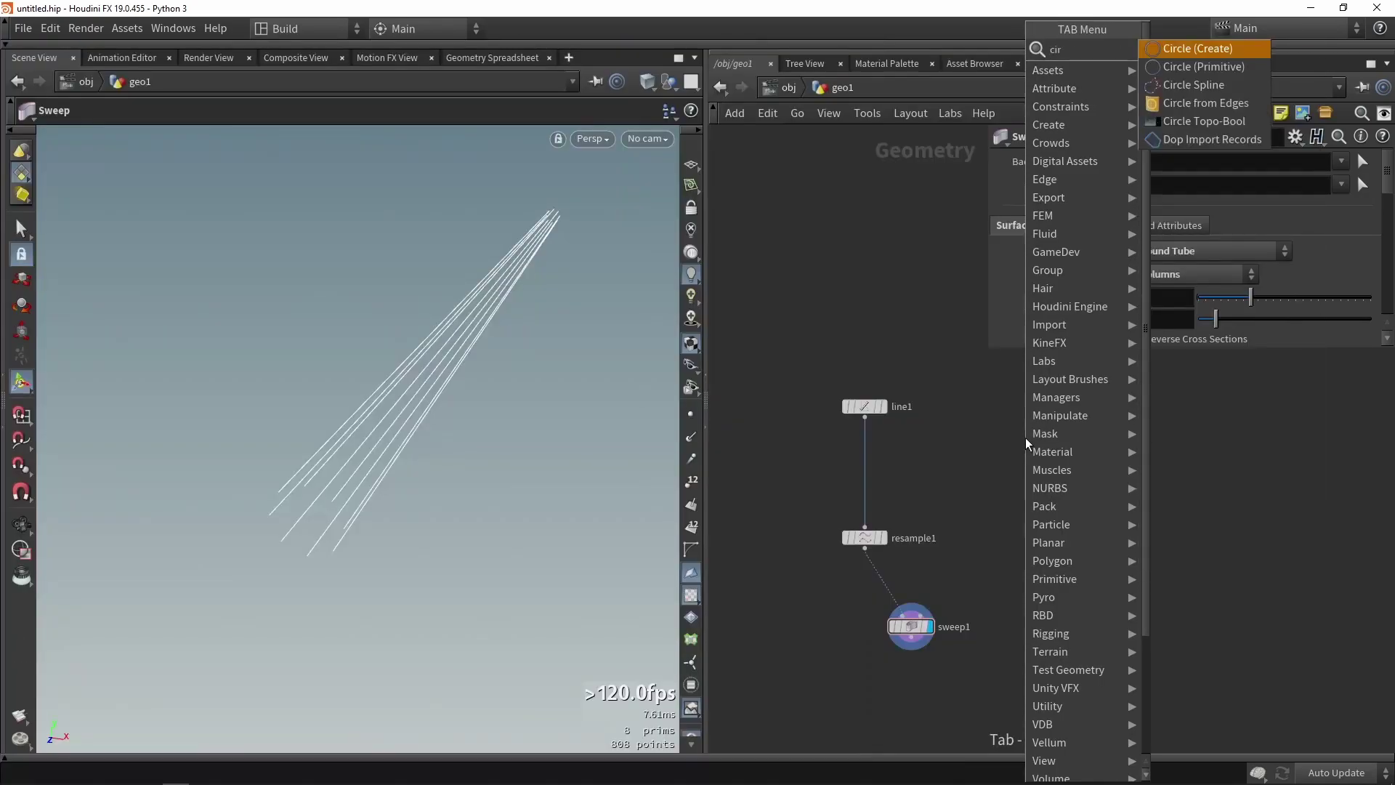
key(Return)
click(1029, 438)
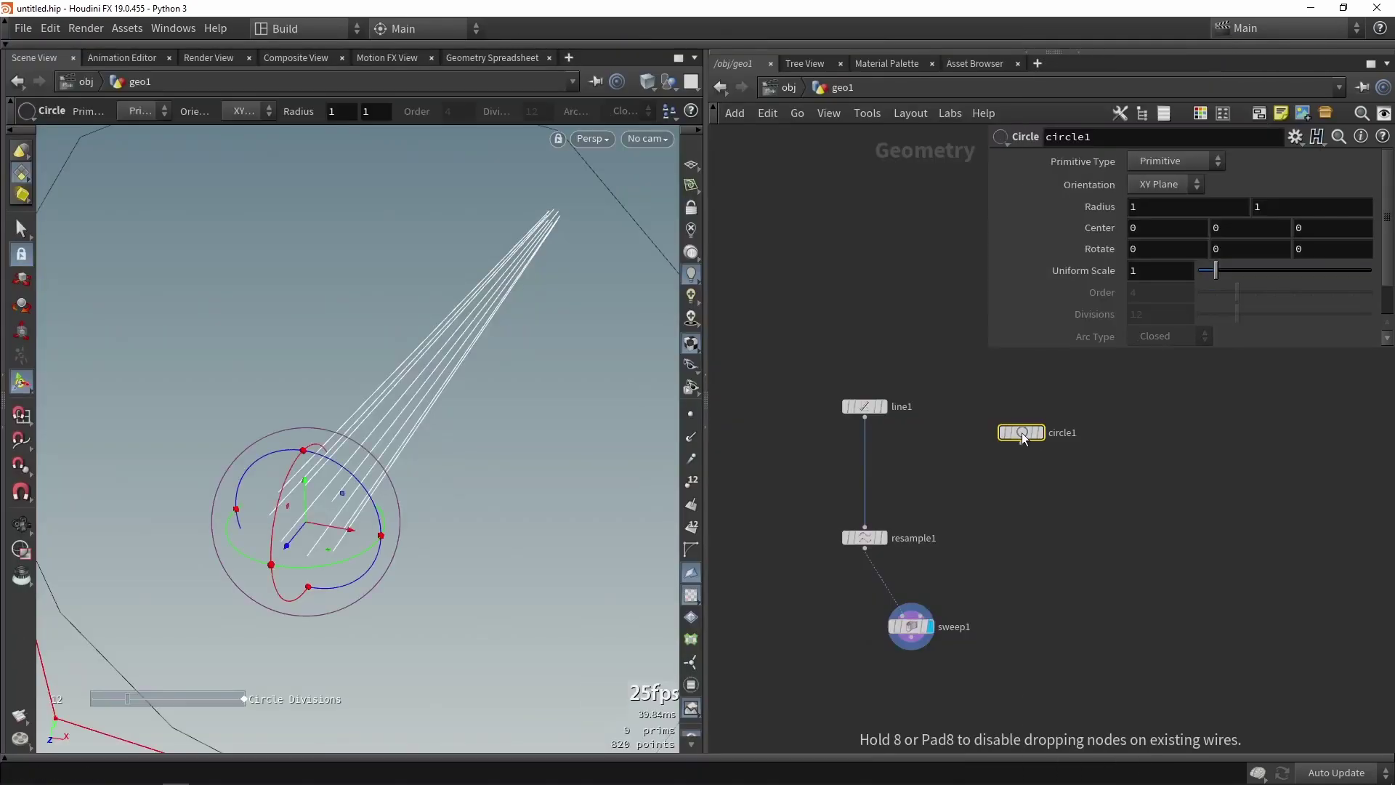
scroll(1024, 434, up, 3)
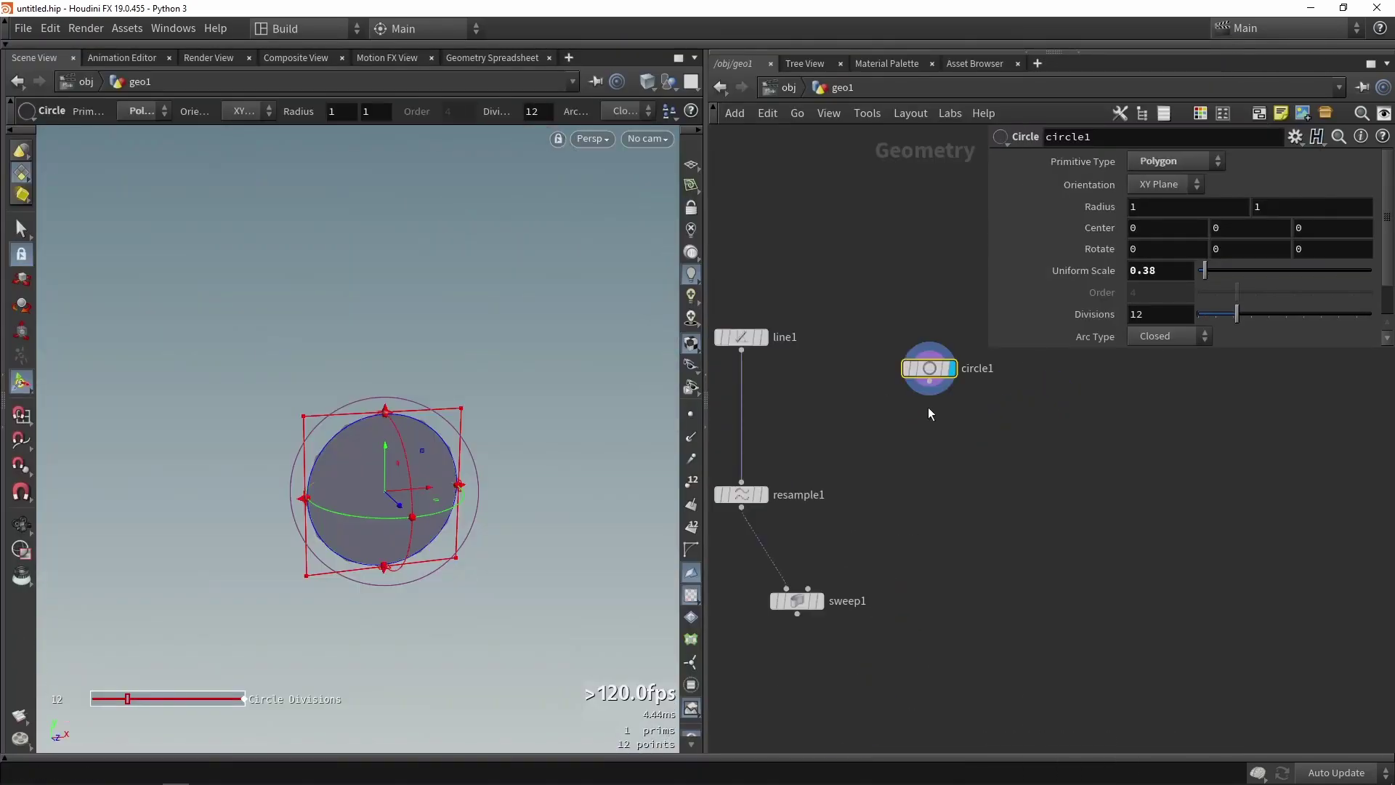
- Connect the Circle node to the Sweep node's second input, display the sweep and set its surface shape to Second Input Cross Sections
mouse_move(929, 380)
mouse_down()
mouse_move(905, 472)
mouse_move(803, 592)
mouse_move(818, 604)
mouse_up()
click(817, 603)
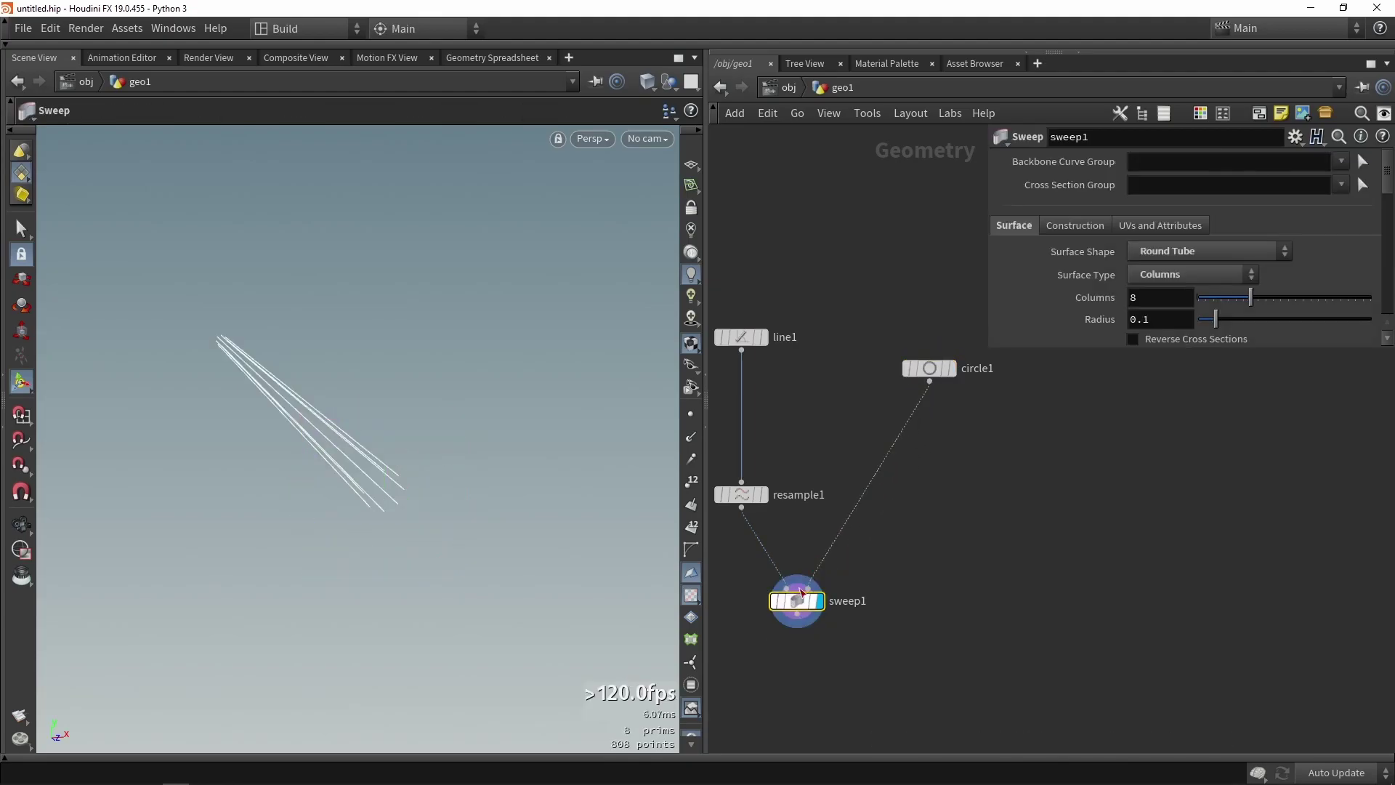
click(1161, 250)
click(1161, 267)
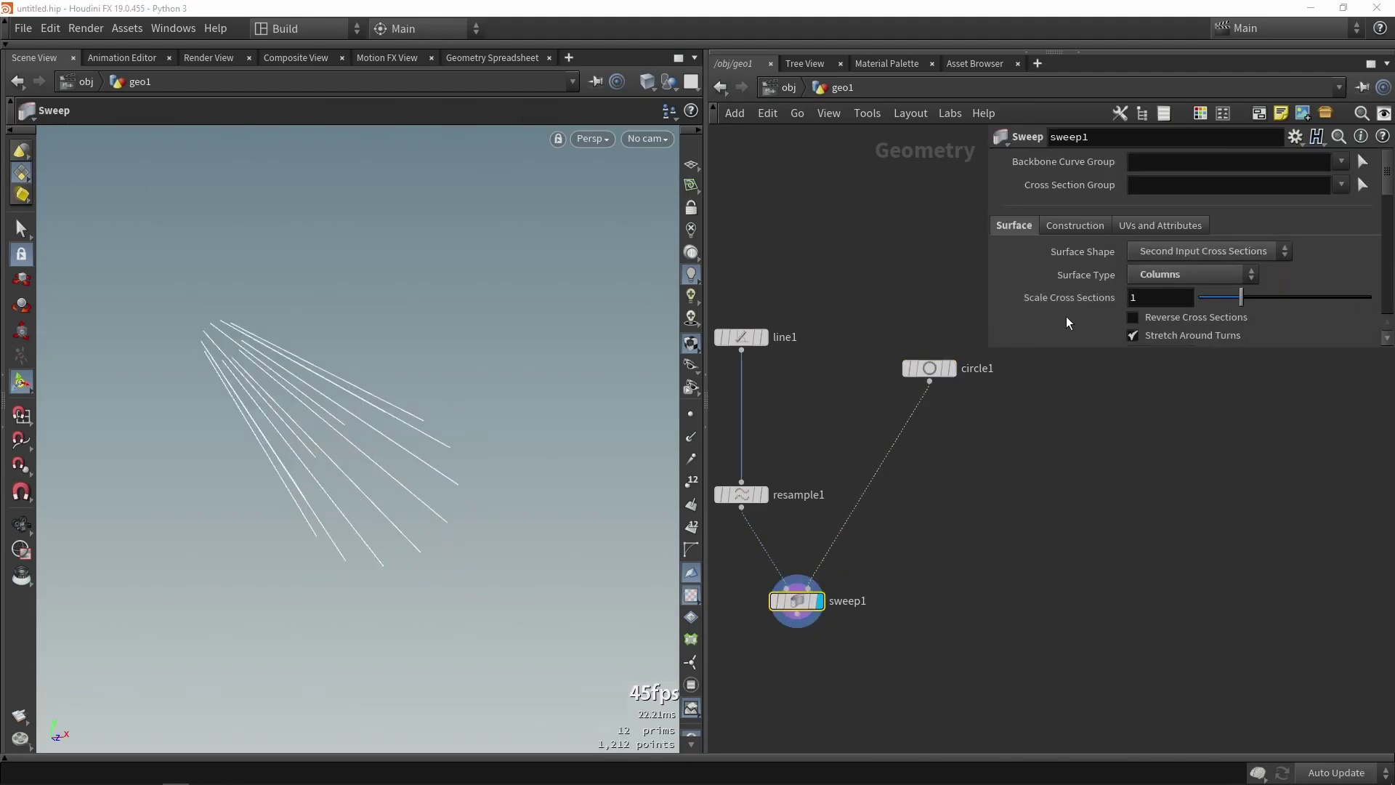
drag(414, 414, 460, 405)
- Try out the circle's divisions setting and display the Circle node by itself
click(929, 368)
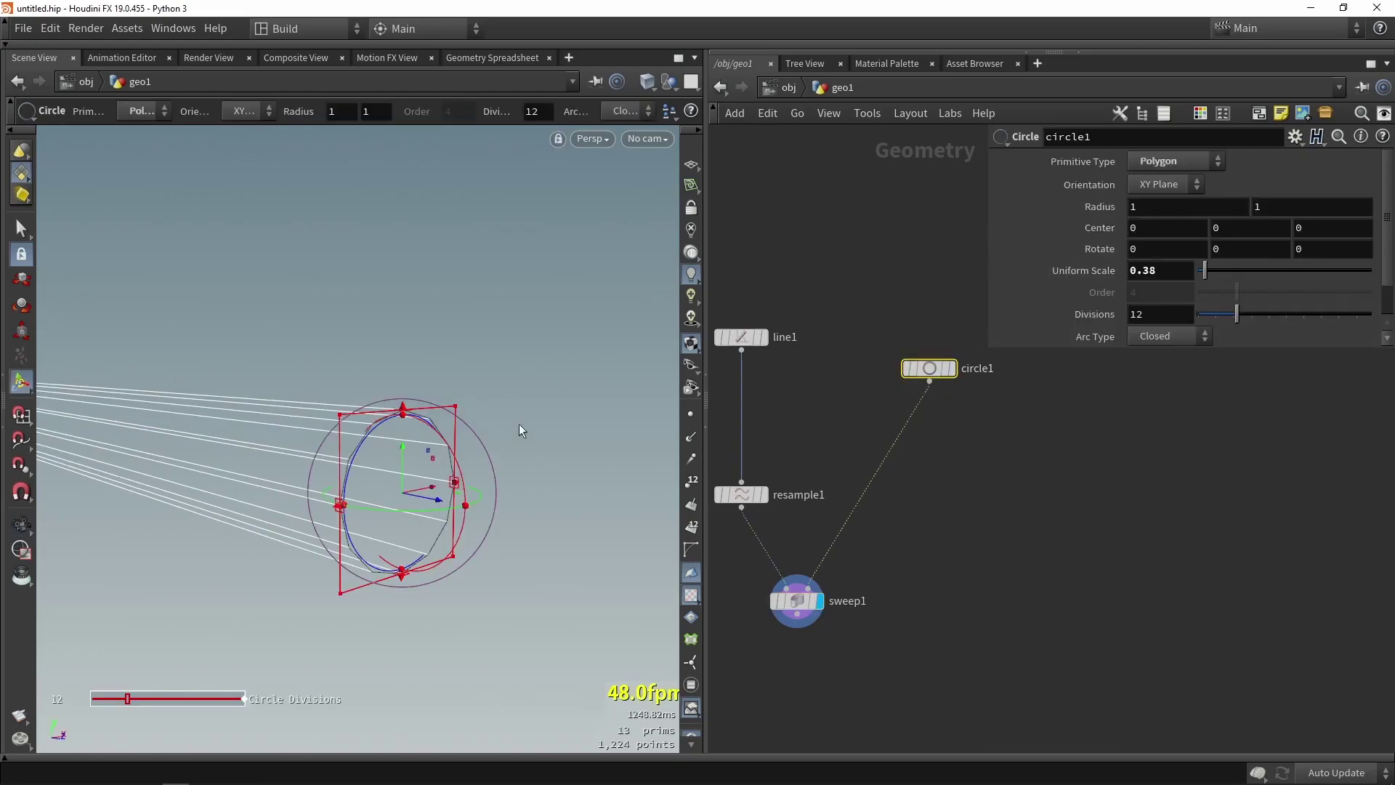
mouse_move(1237, 314)
mouse_down()
mouse_move(1215, 315)
mouse_move(1237, 316)
mouse_up()
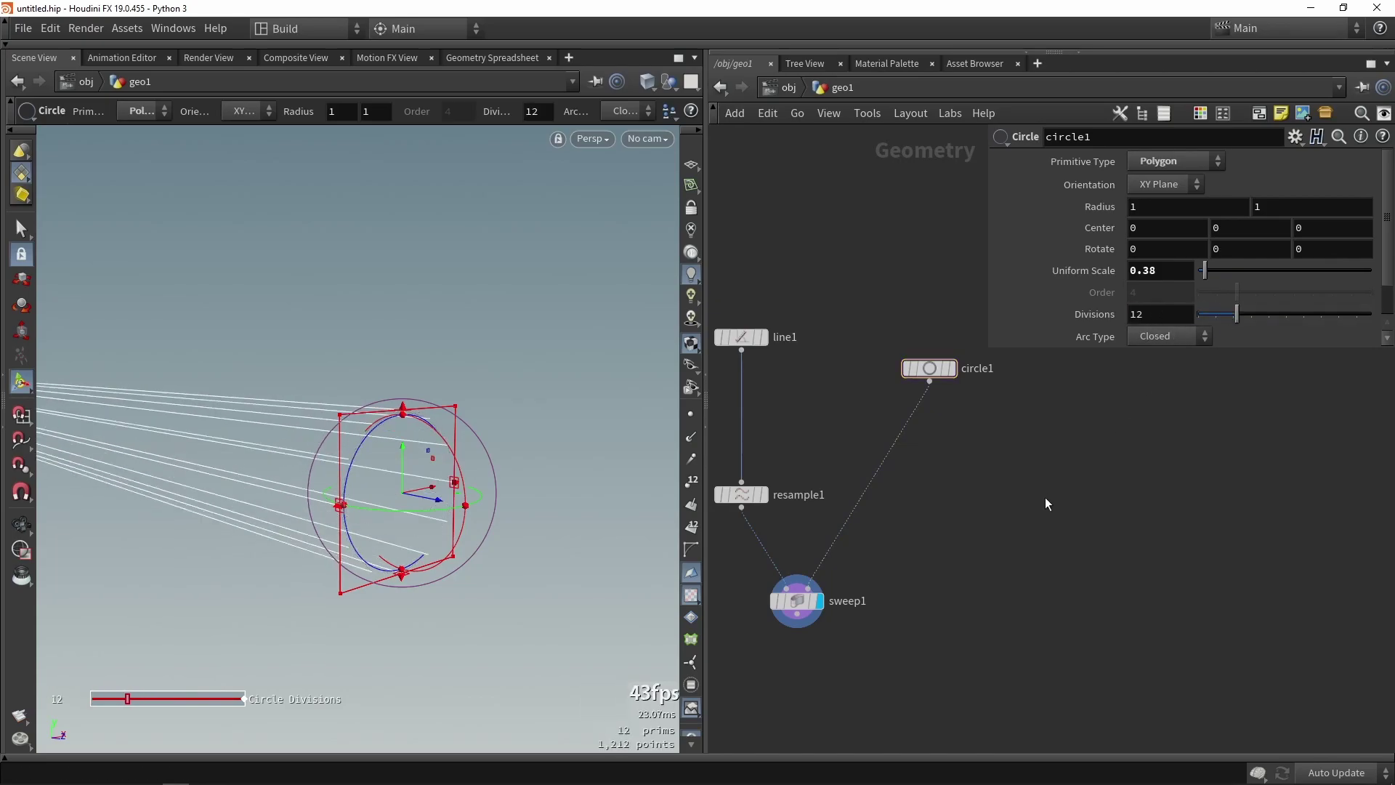
click(952, 368)
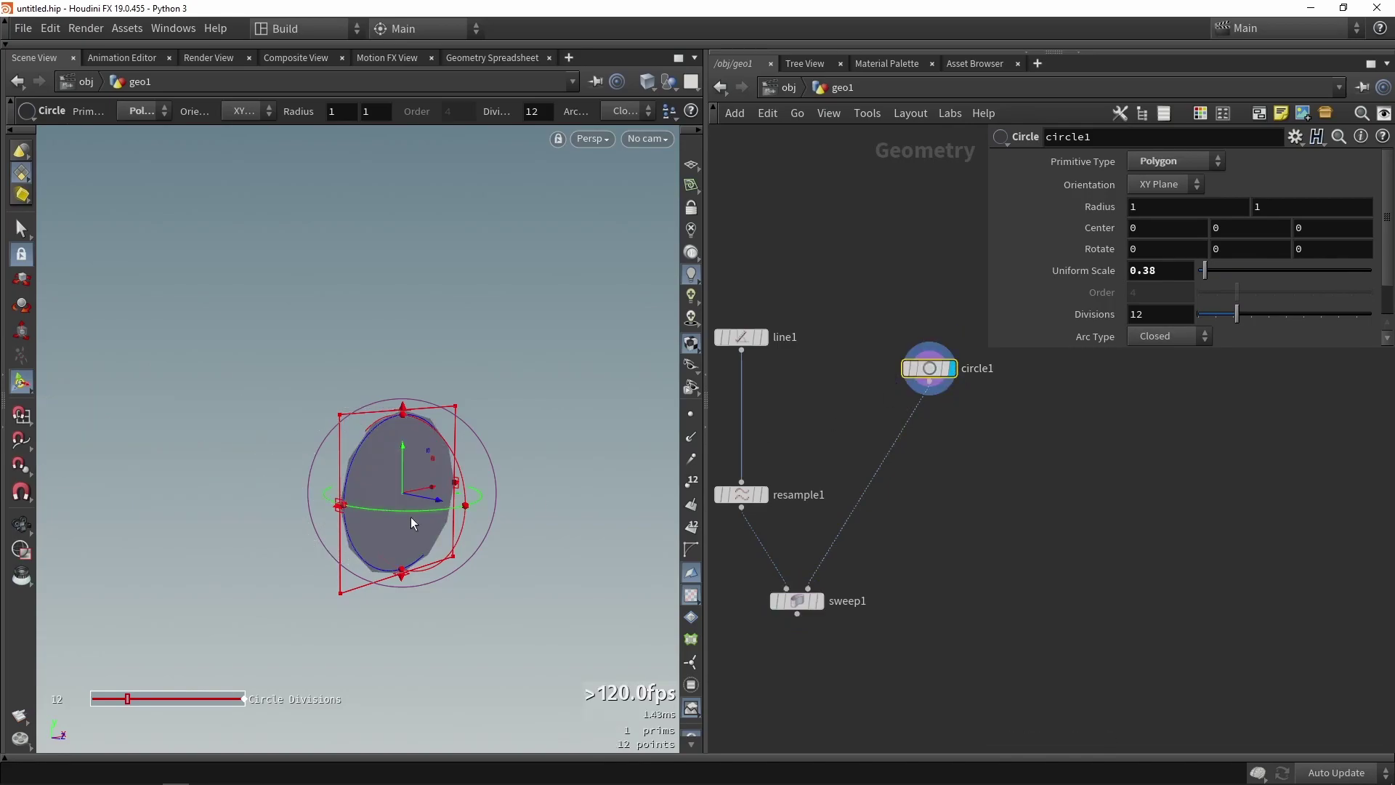
- Add a Mountain node and insert it between the Circle node and the Sweep node's second input
alt+drag(411, 517, 402, 477)
scroll(402, 476, up, 5)
scroll(492, 386, down, 3)
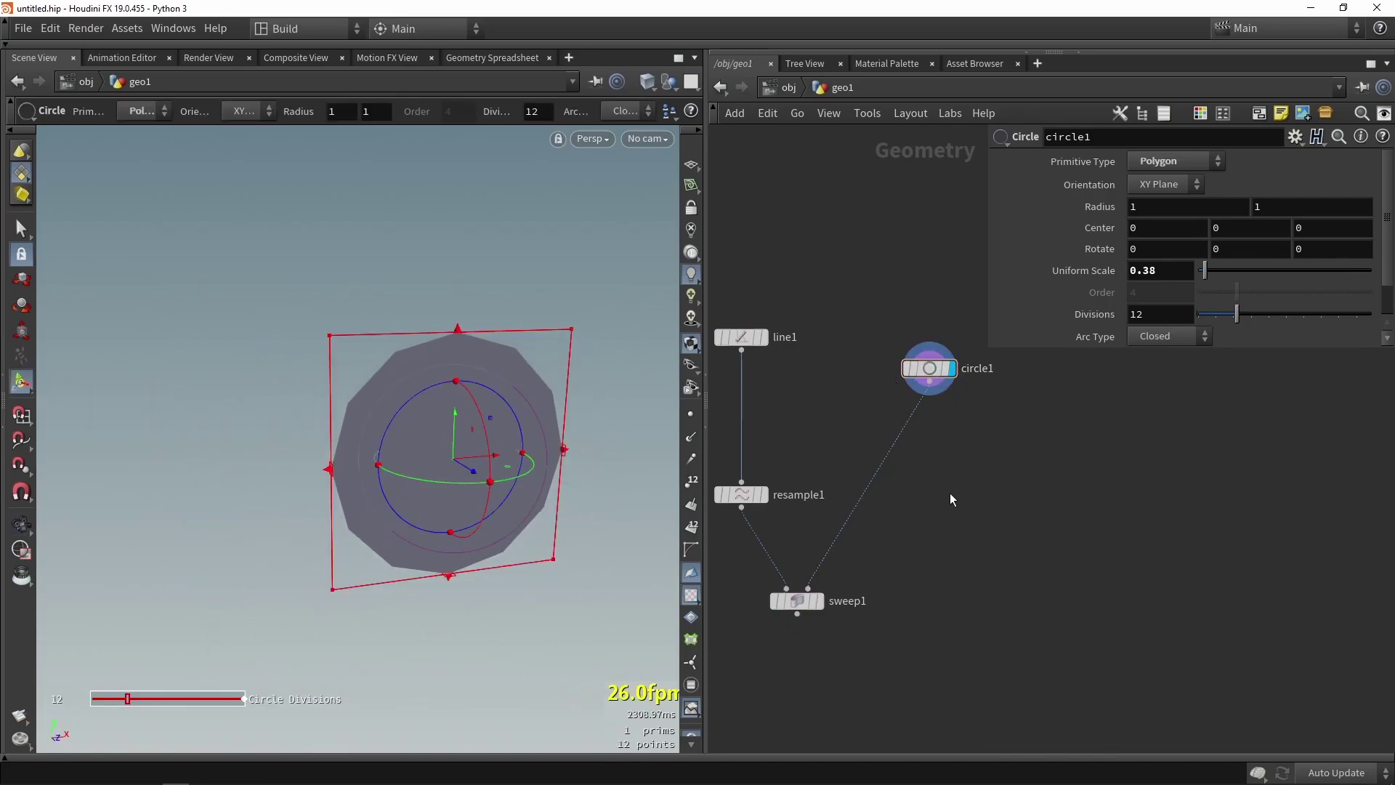
middle_drag(949, 493, 925, 455)
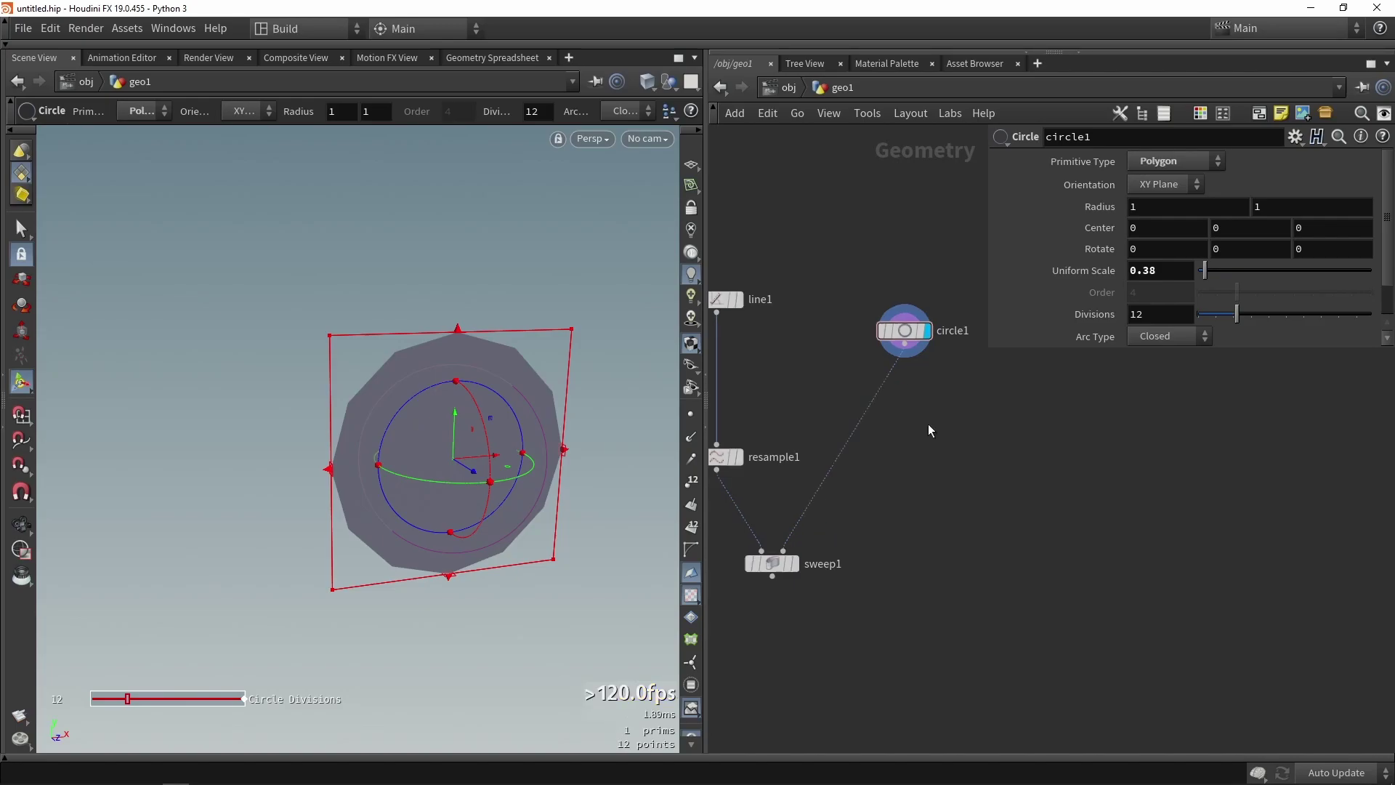
key(Tab)
text(mou)
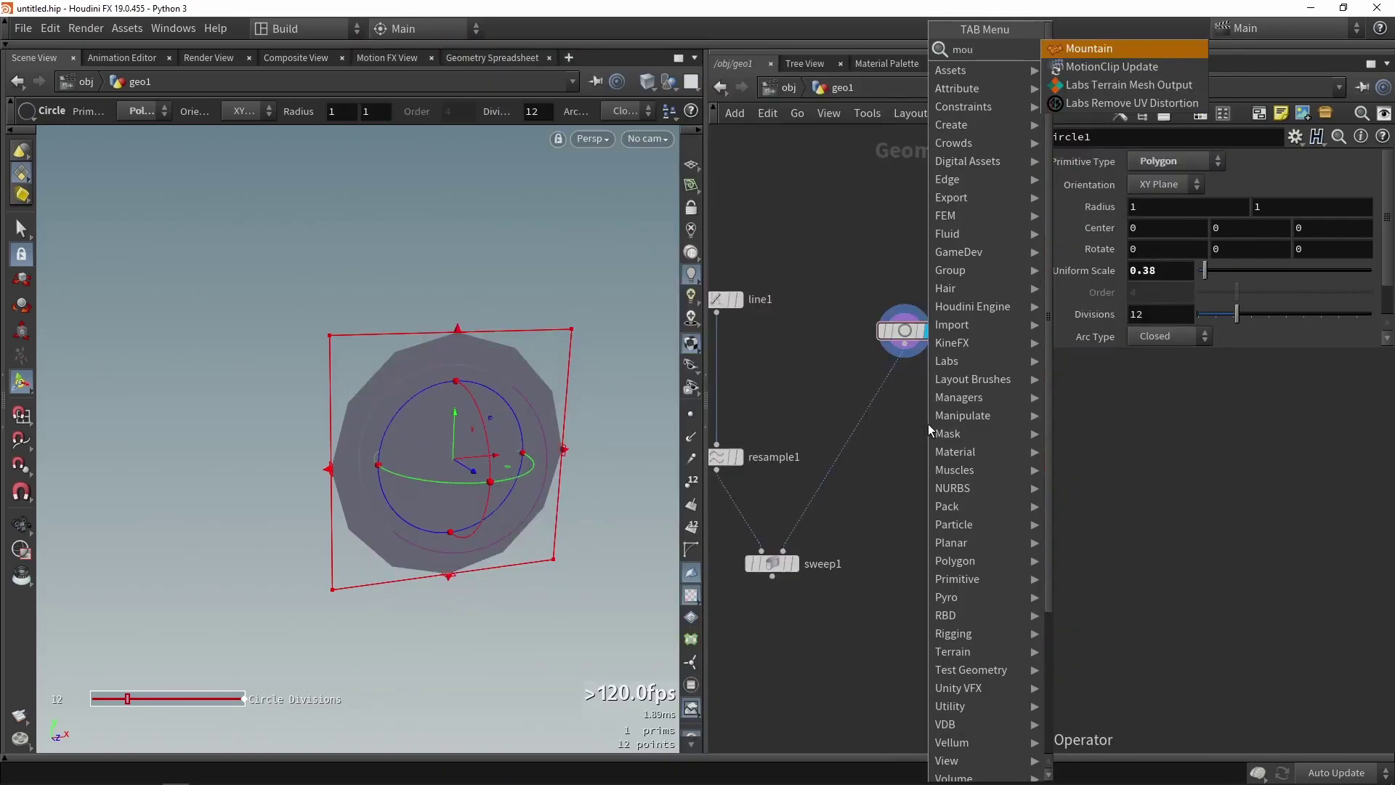
key(Return)
click(927, 424)
scroll(926, 428, up, 4)
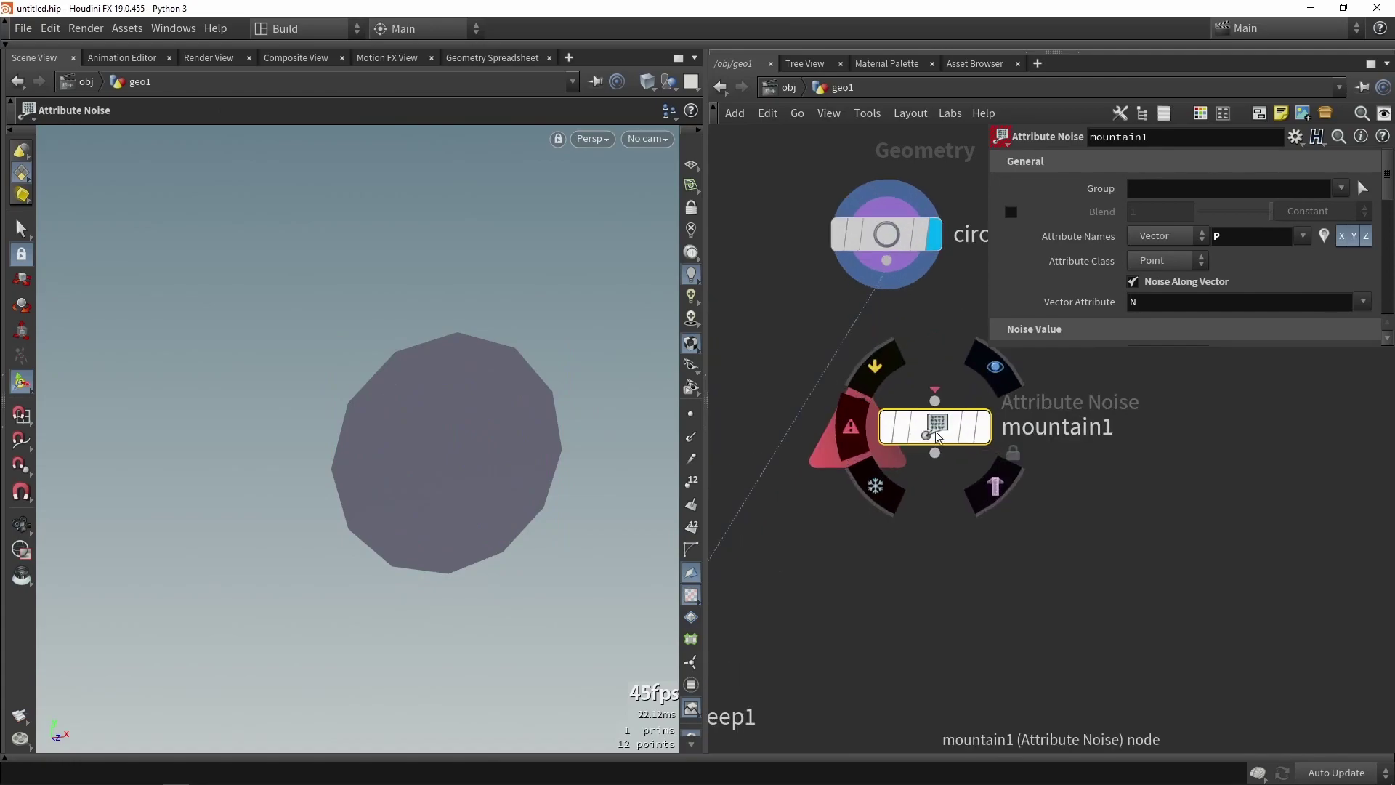
drag(939, 434, 845, 387)
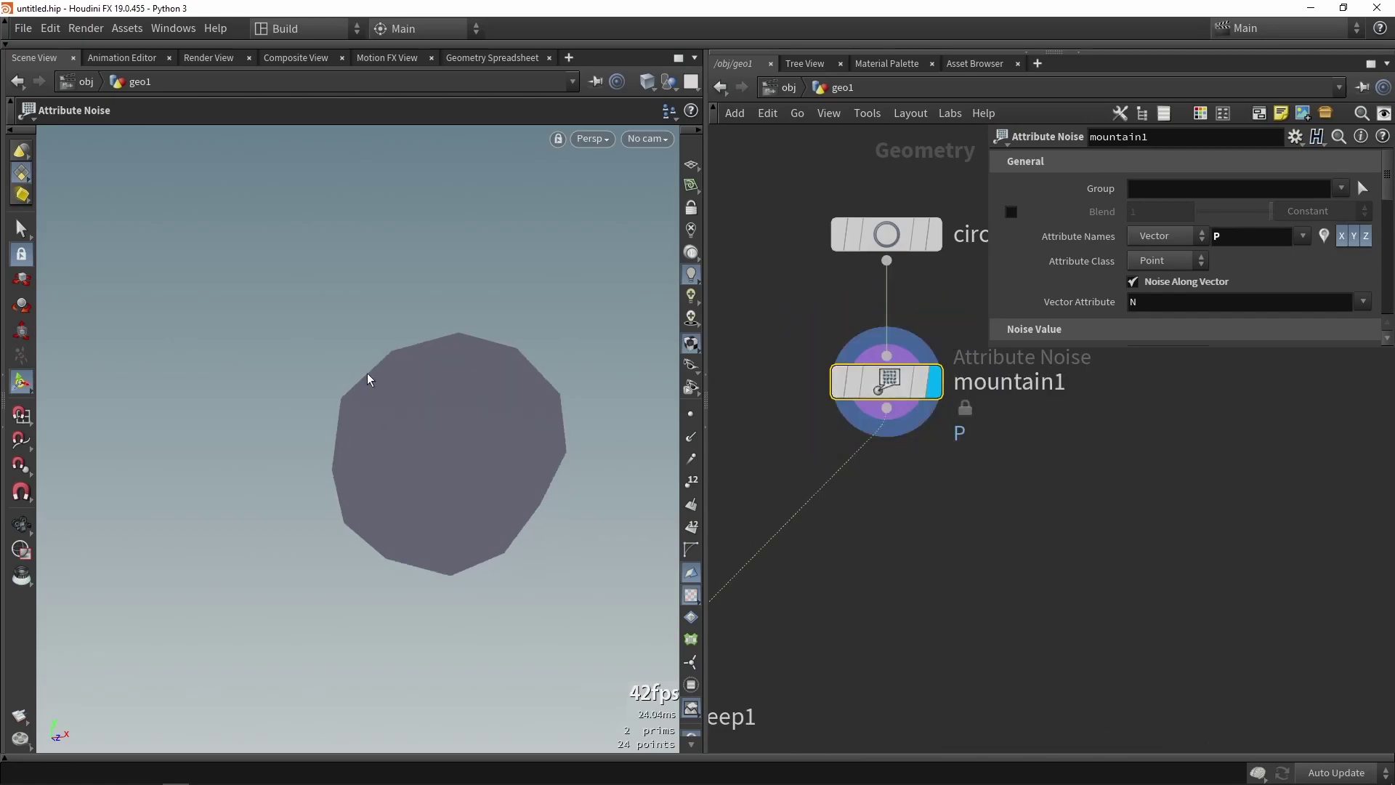
- Try out the Mountain noise's X, Y and Z component toggles and turn off Noise Along Vector
drag(367, 378, 548, 414)
mouse_move(830, 394)
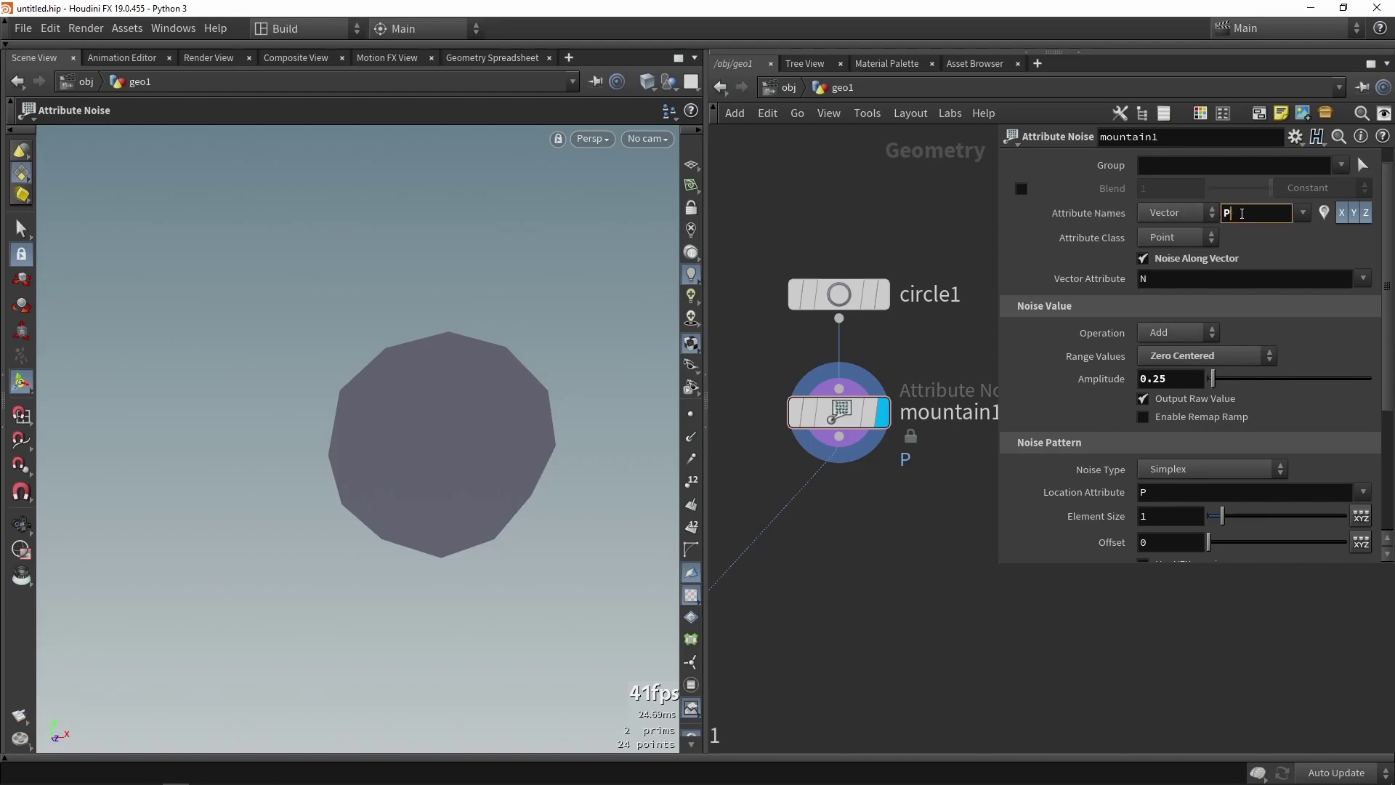
click(1355, 216)
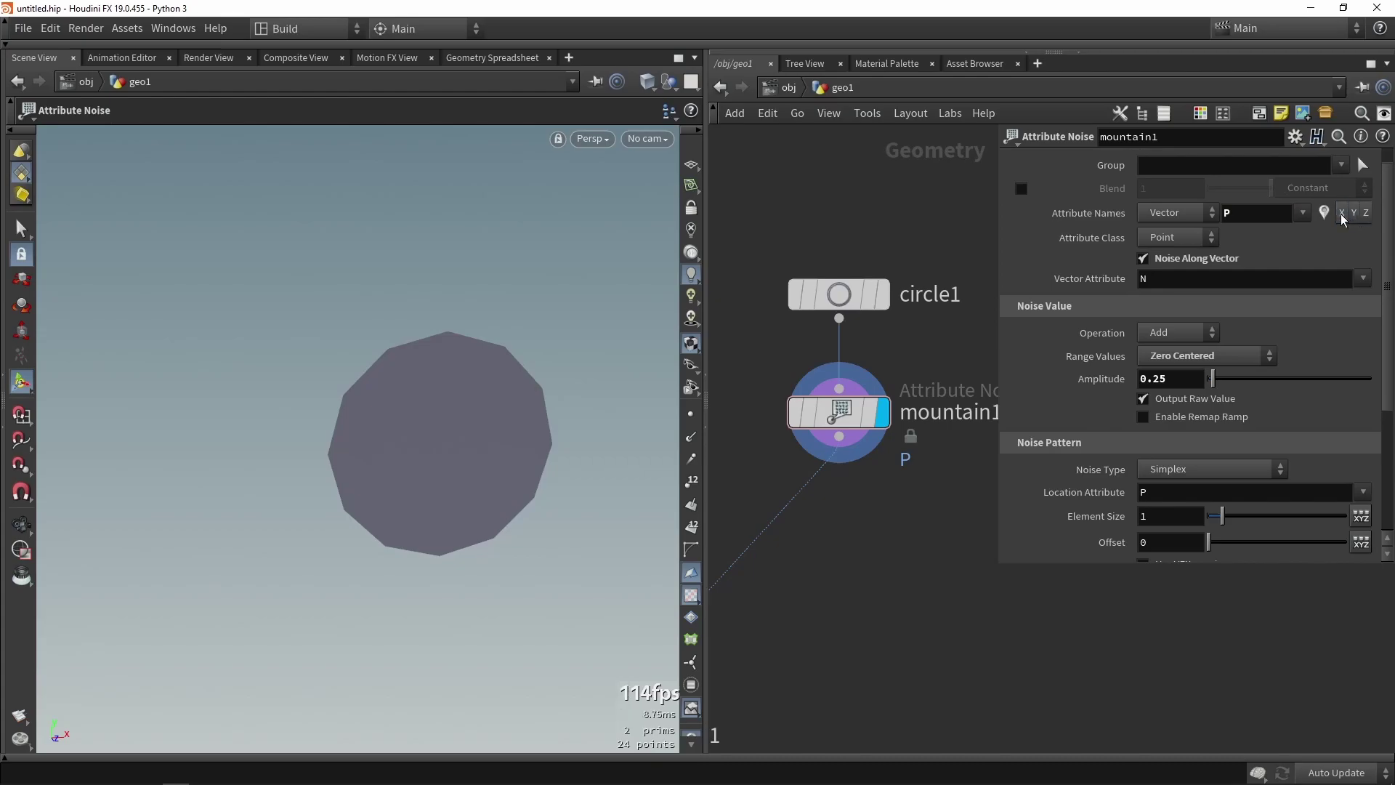
click(1366, 215)
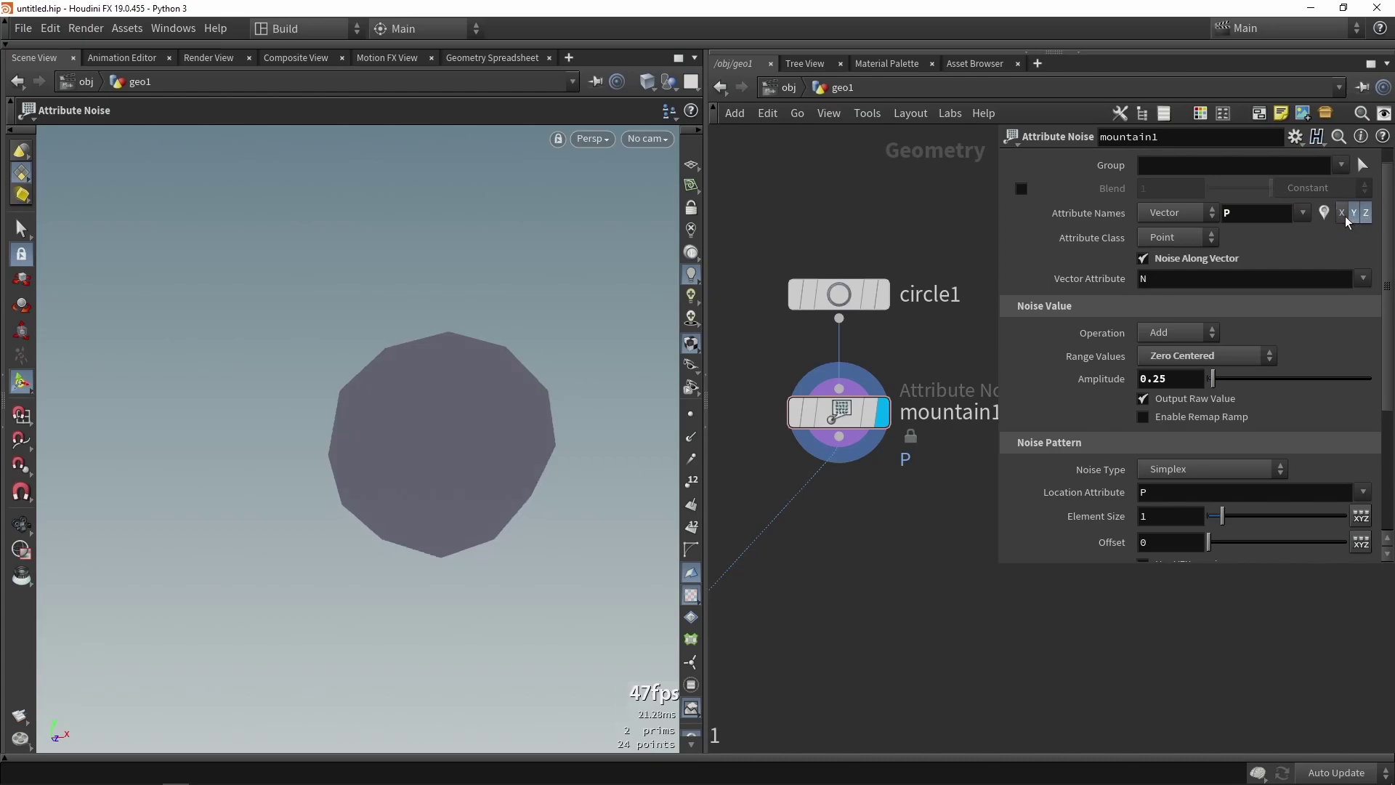
drag(1344, 221, 1356, 218)
click(1204, 258)
scroll(413, 417, down, 2)
alt+drag(457, 424, 504, 402)
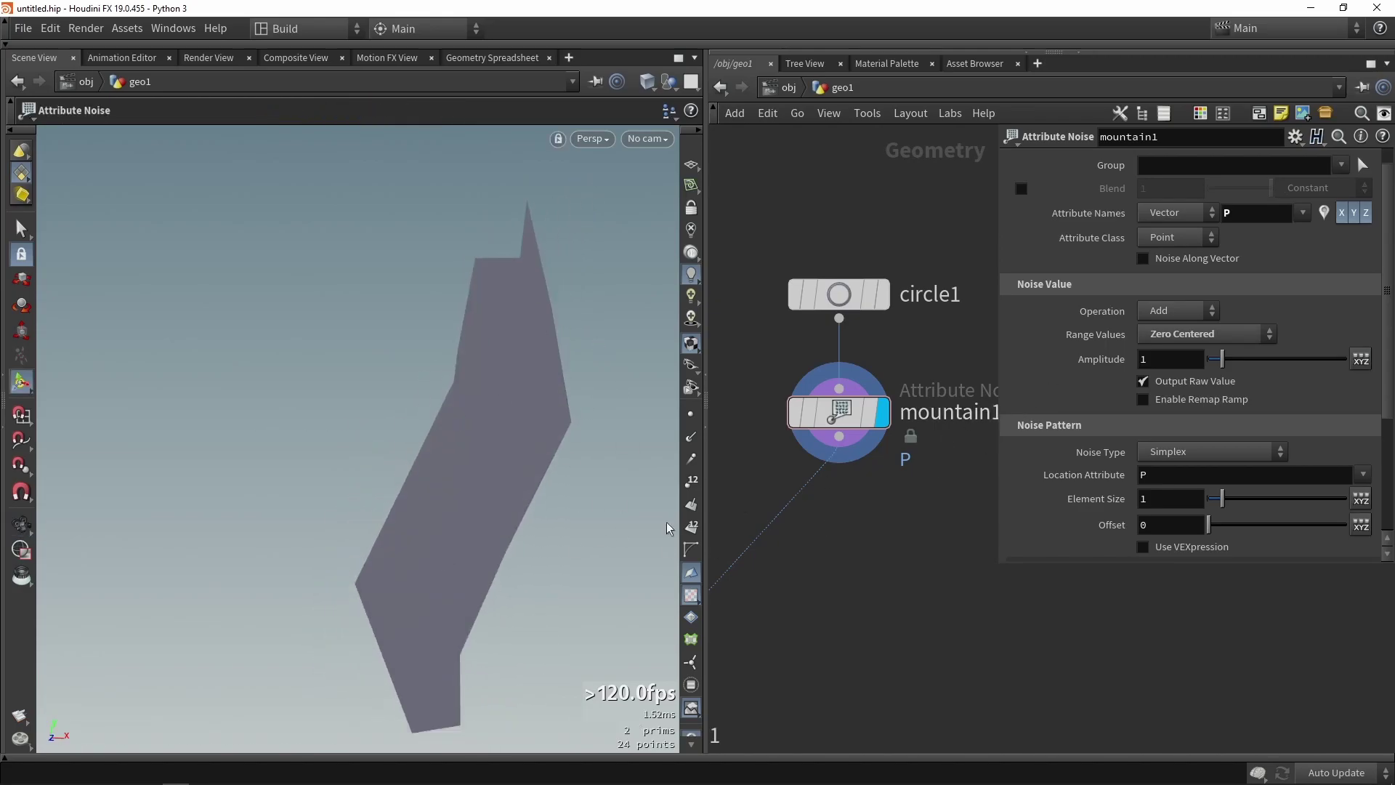
- Restrict the Mountain noise to the X and Y components, checking the shape from the side
click(1367, 218)
key(Escape)
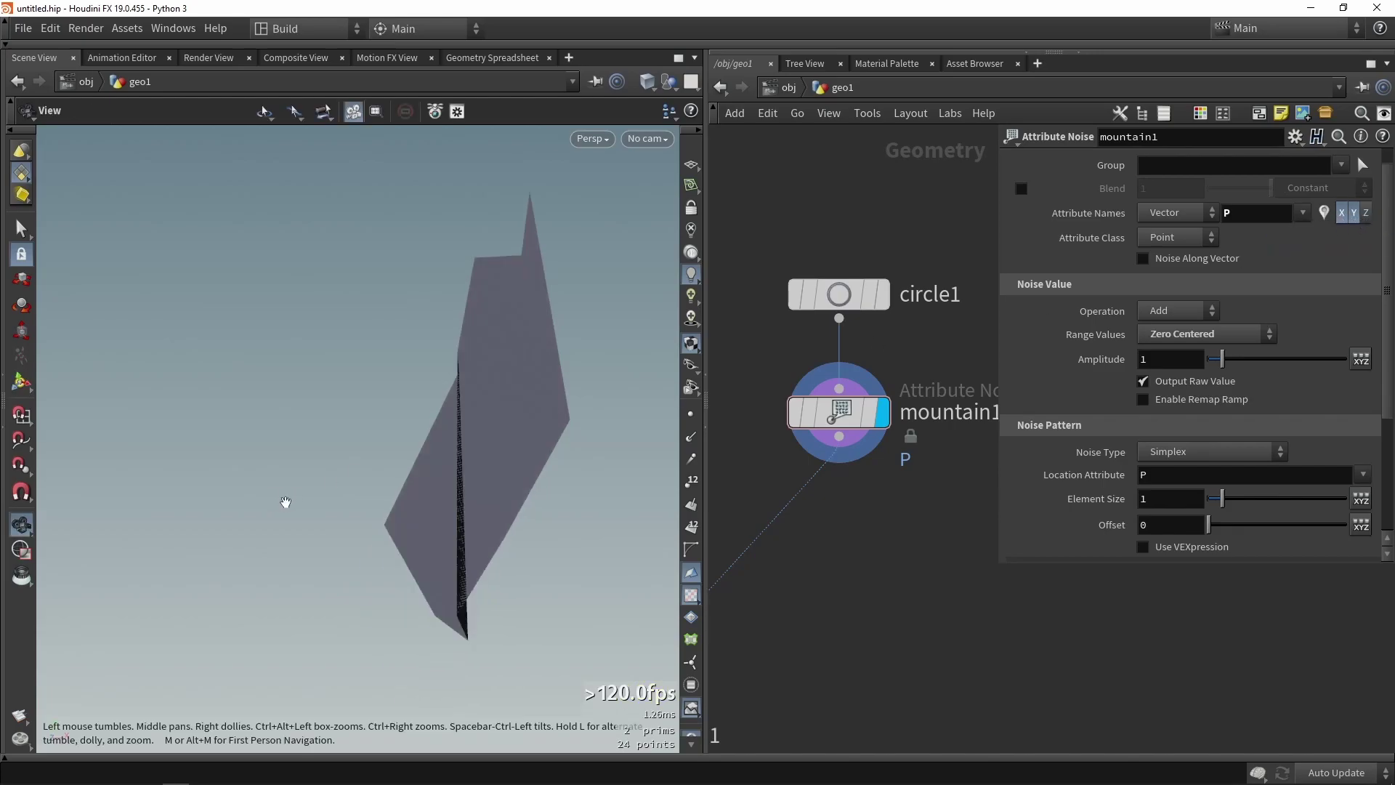
drag(287, 504, 465, 463)
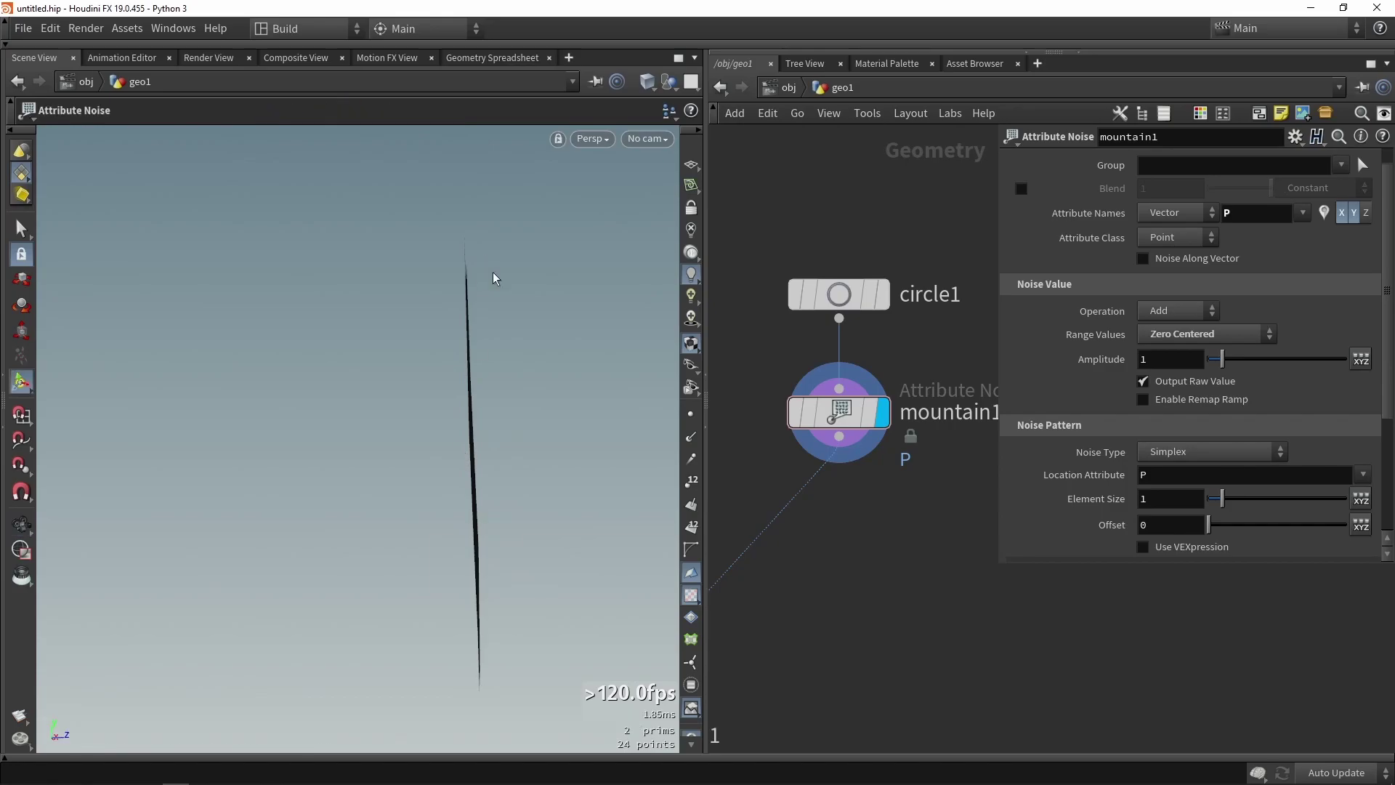
alt+drag(542, 335, 552, 333)
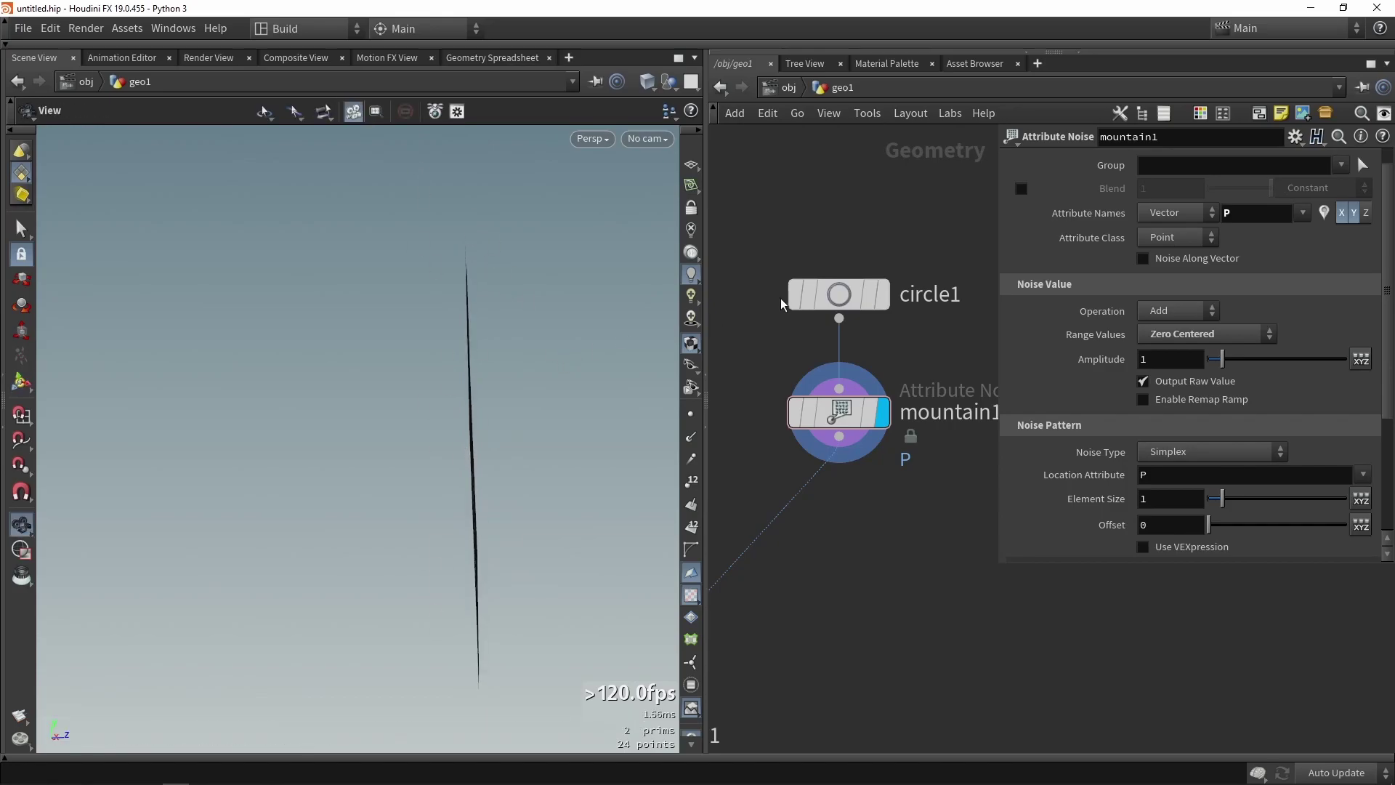
click(1367, 217)
click(1366, 216)
alt+drag(642, 358, 566, 389)
- Set the Mountain noise amplitude to 0.16 and its offset to 20.4
drag(1221, 360, 1212, 366)
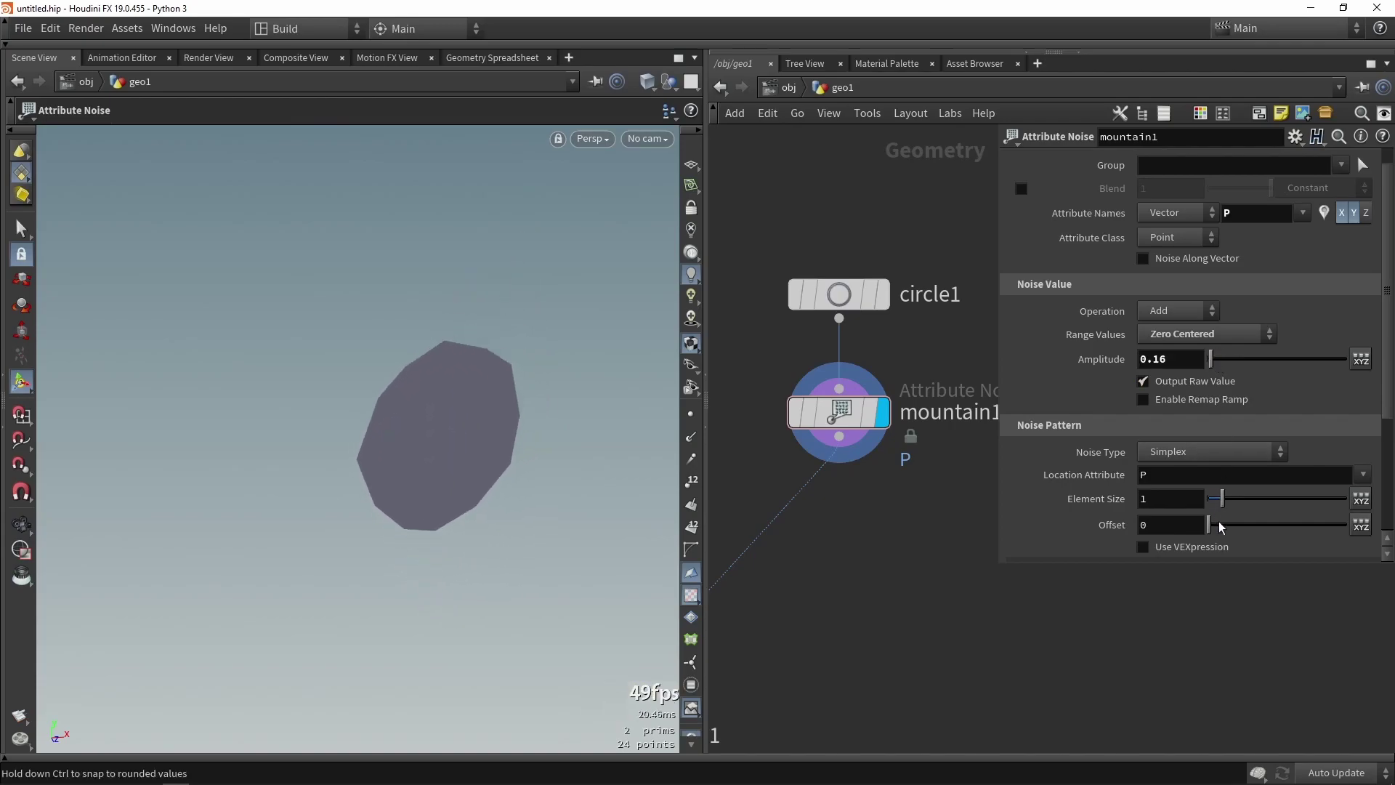
drag(1221, 528, 1265, 526)
scroll(836, 574, down, 3)
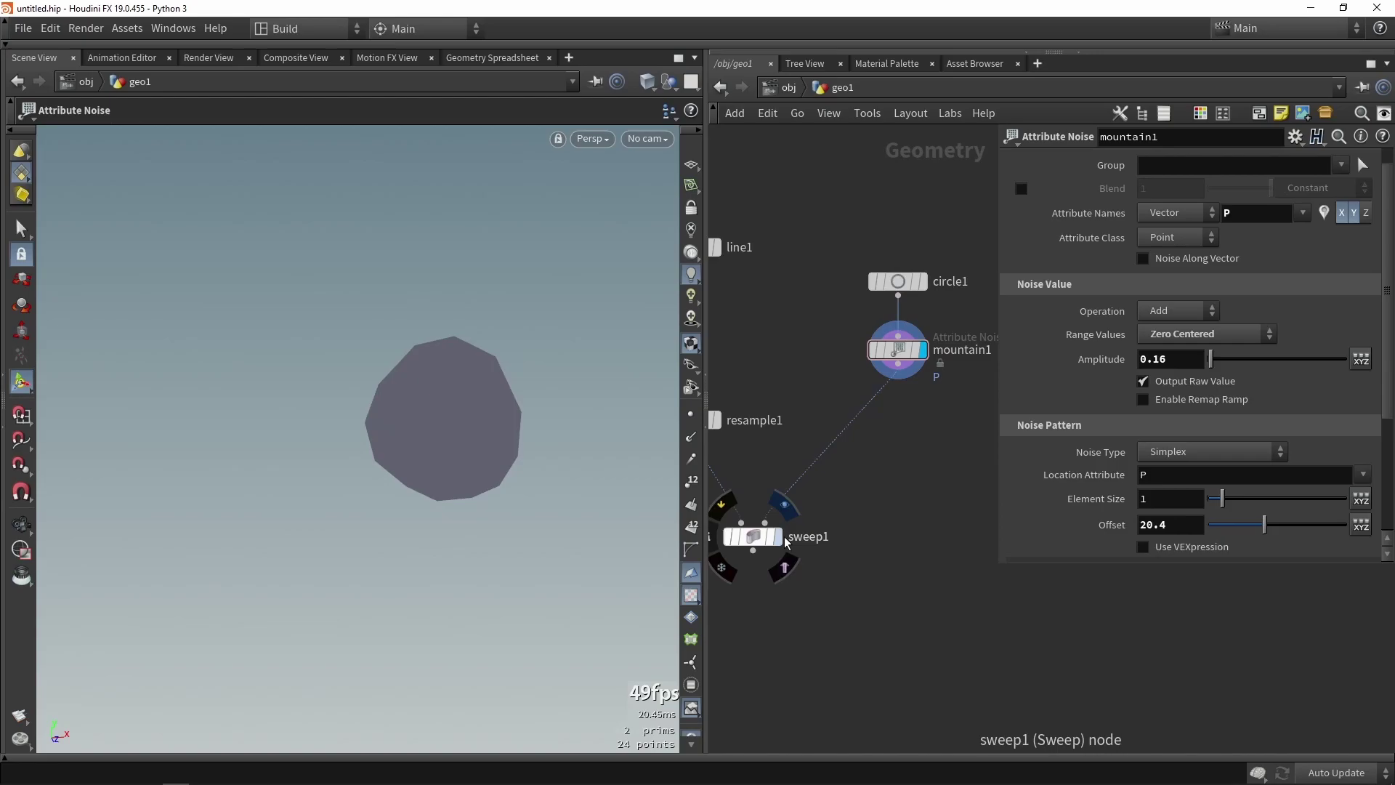
- Display the sweep and set the Mountain noise's element size to 1.9 and its offset to 27.2
click(777, 536)
click(758, 541)
alt+drag(407, 520, 363, 483)
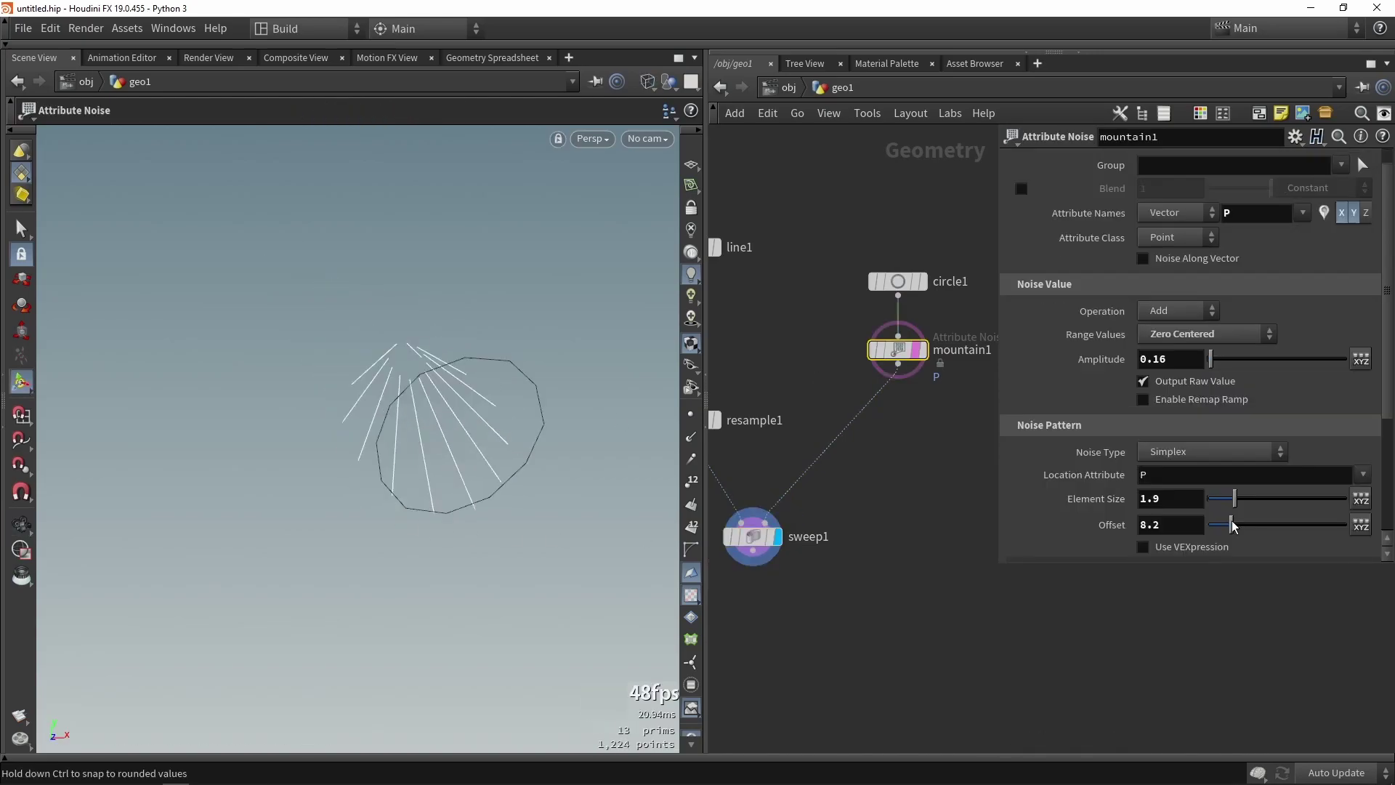
drag(1233, 524, 1283, 525)
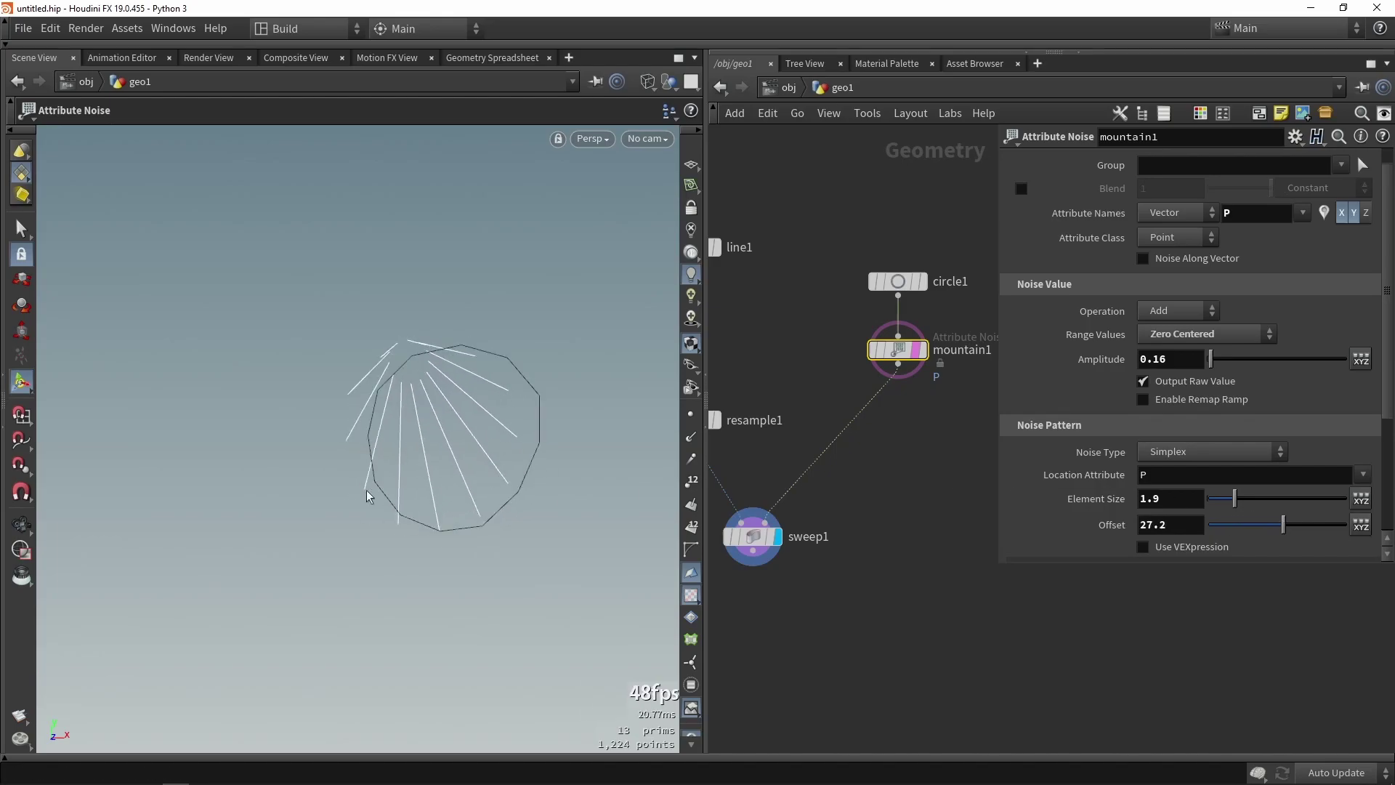
- Set the Mountain noise amplitude to 1.43 and select the Sweep node to inspect the swept lines
alt+drag(366, 497, 429, 501)
mouse_move(1215, 361)
mouse_down()
mouse_move(1262, 363)
mouse_move(1228, 359)
mouse_up()
key(Escape)
drag(336, 402, 451, 358)
key(Return)
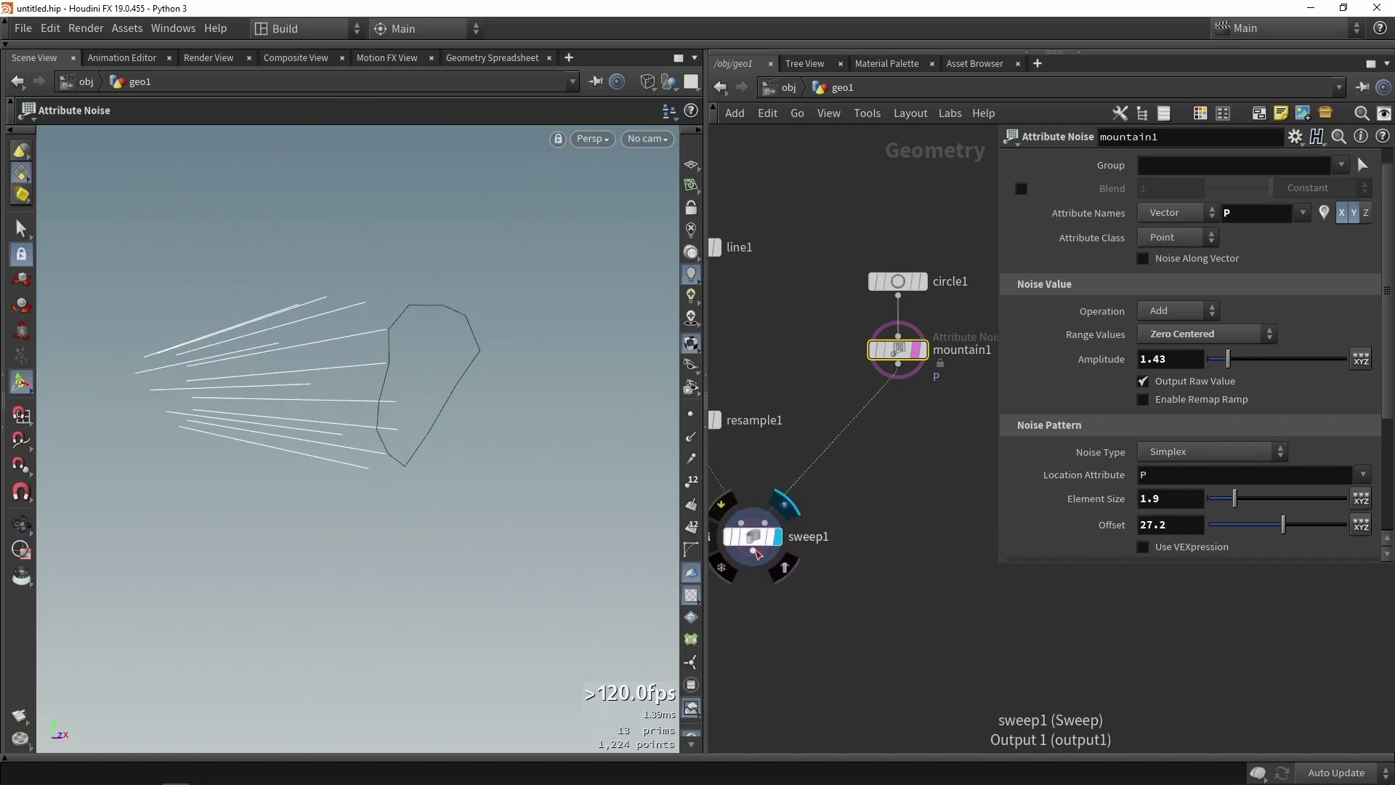
click(756, 554)
key(Escape)
mouse_move(407, 444)
mouse_down()
mouse_move(317, 441)
mouse_move(451, 473)
mouse_move(498, 399)
mouse_move(445, 433)
mouse_move(355, 441)
mouse_move(317, 308)
mouse_up()
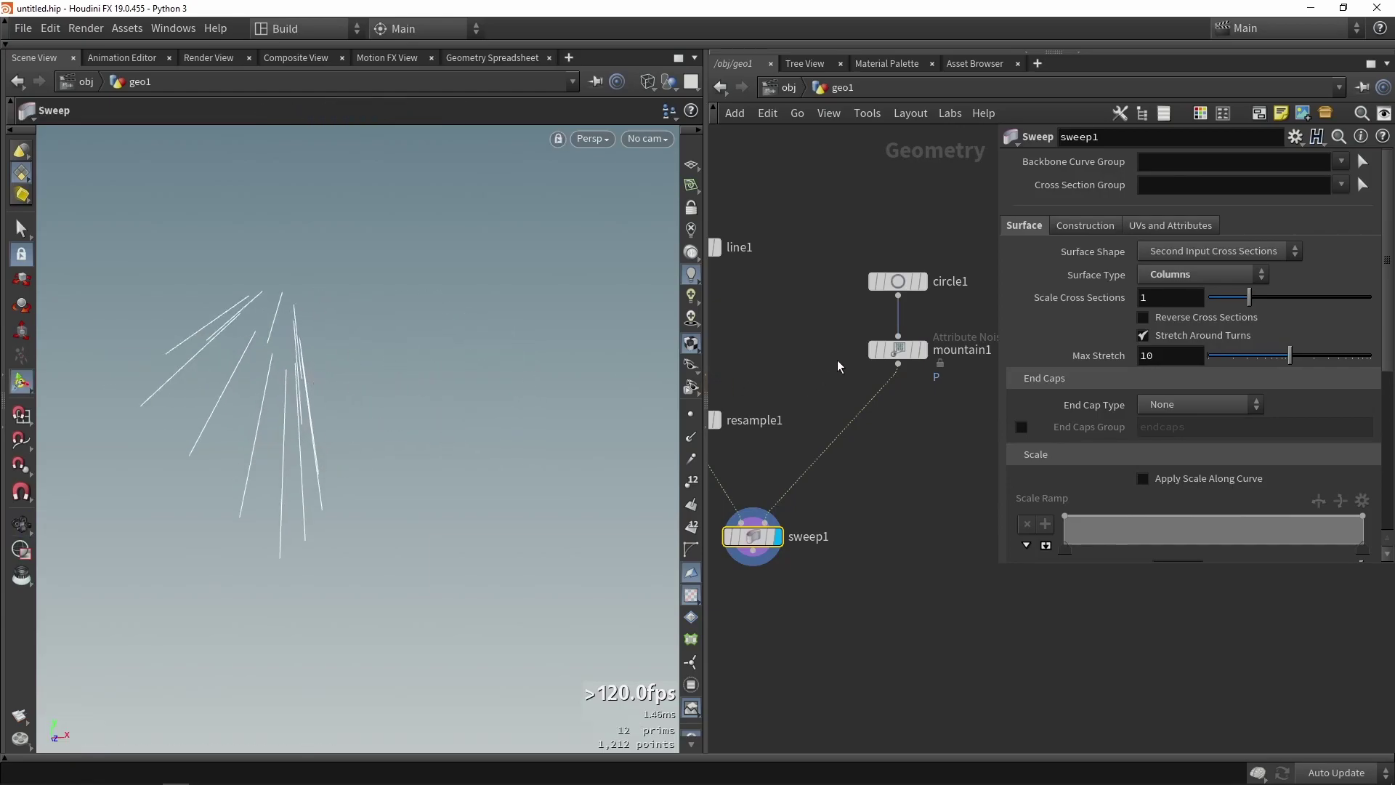
drag(339, 390, 329, 405)
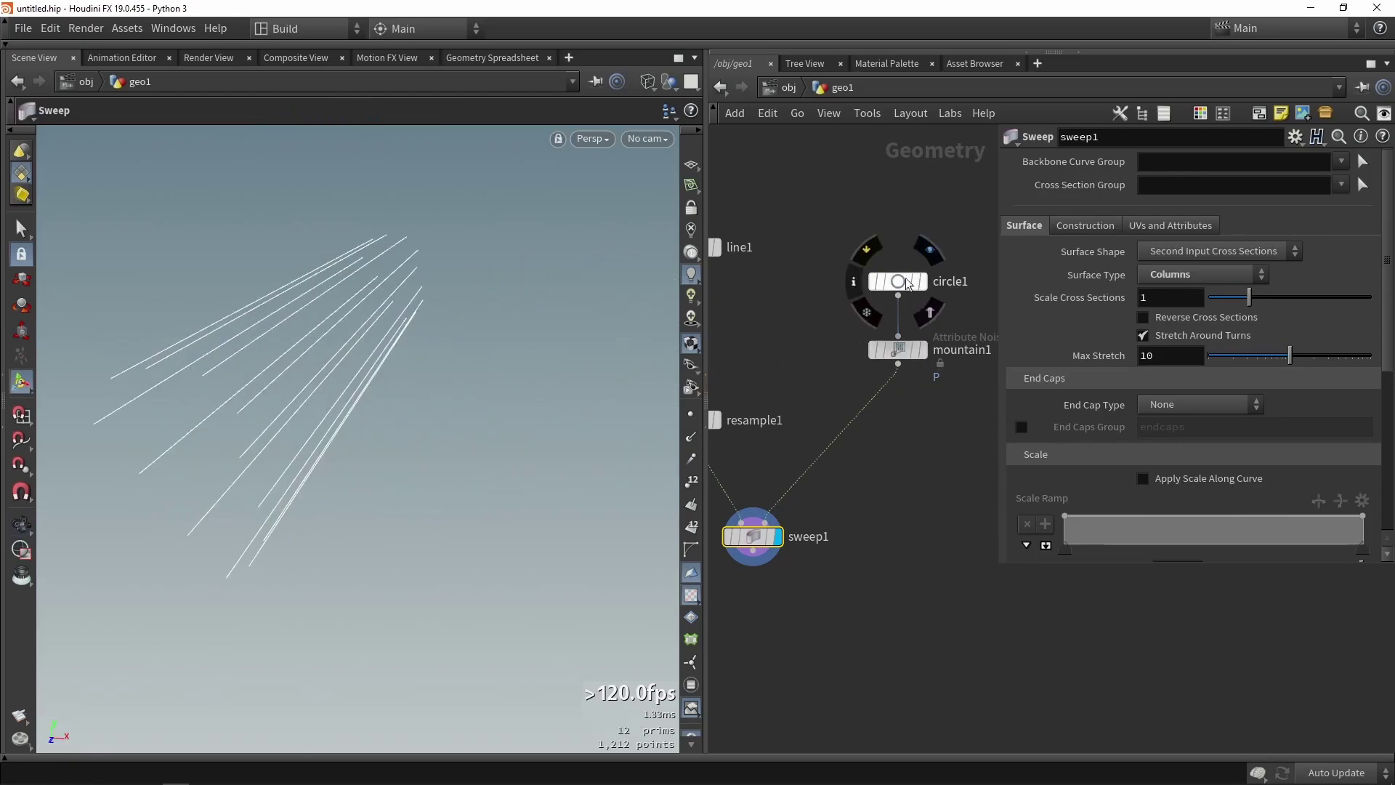
- Set the Circle node's divisions to 4 and inspect the resulting sweep from several angles
click(910, 285)
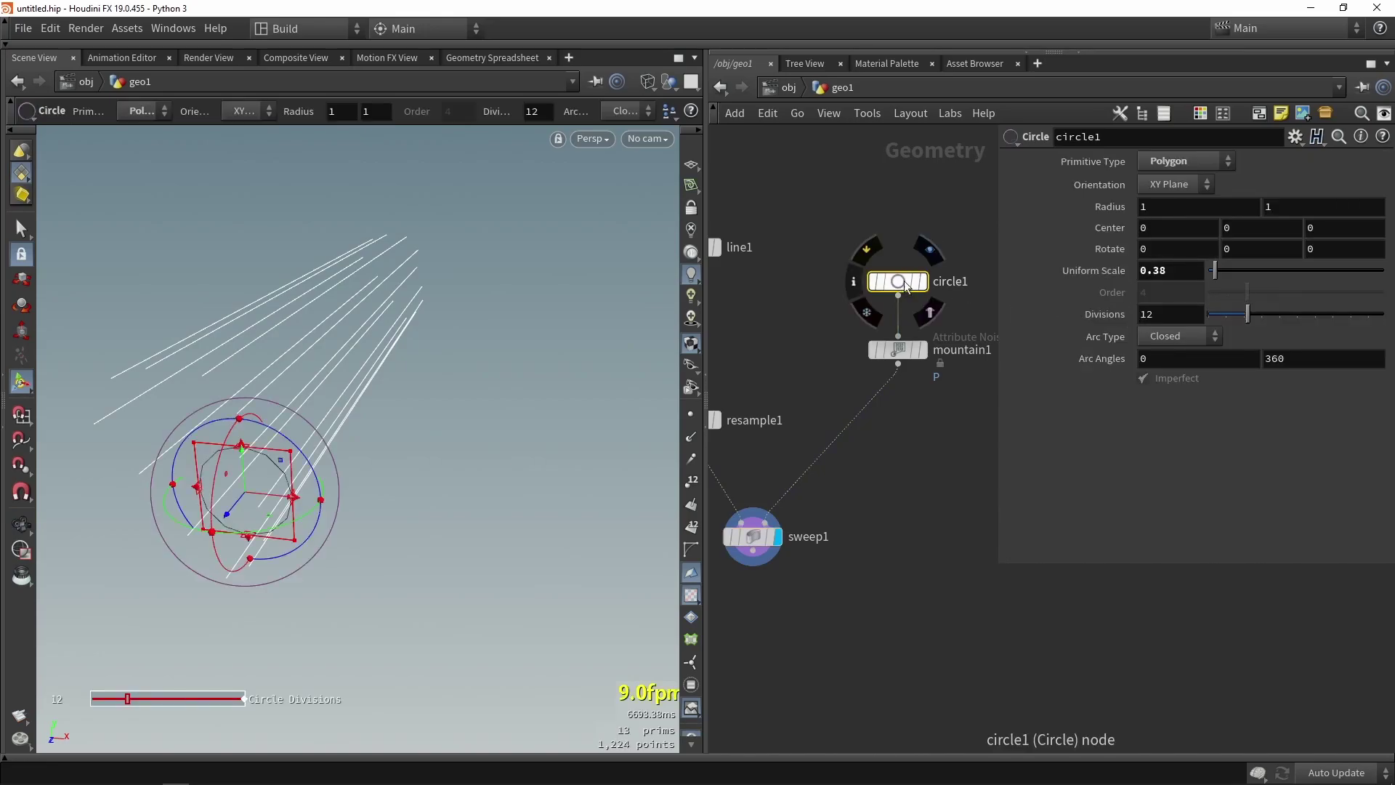
drag(1247, 314, 1219, 317)
alt+drag(254, 450, 258, 357)
click(918, 560)
click(753, 536)
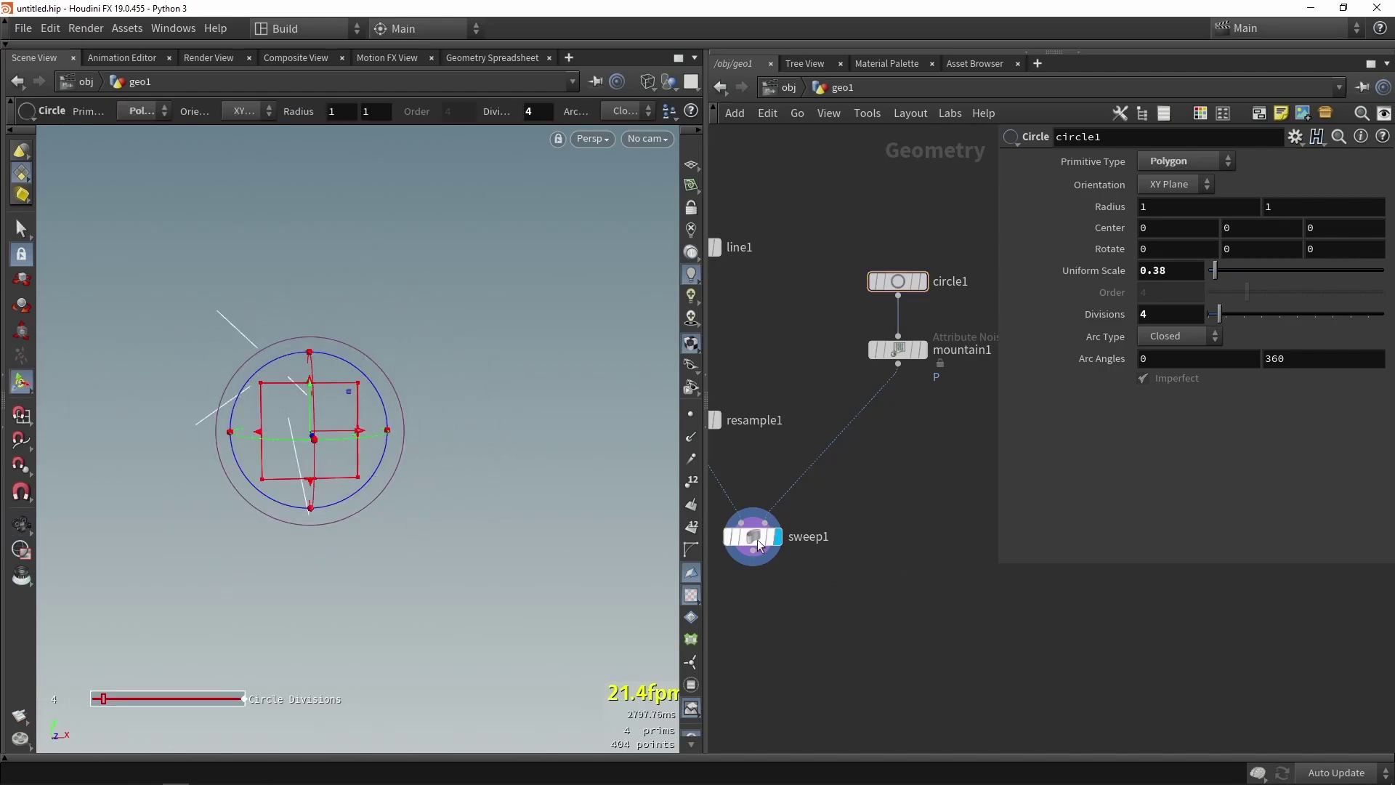
key(Escape)
drag(436, 539, 312, 489)
key(Return)
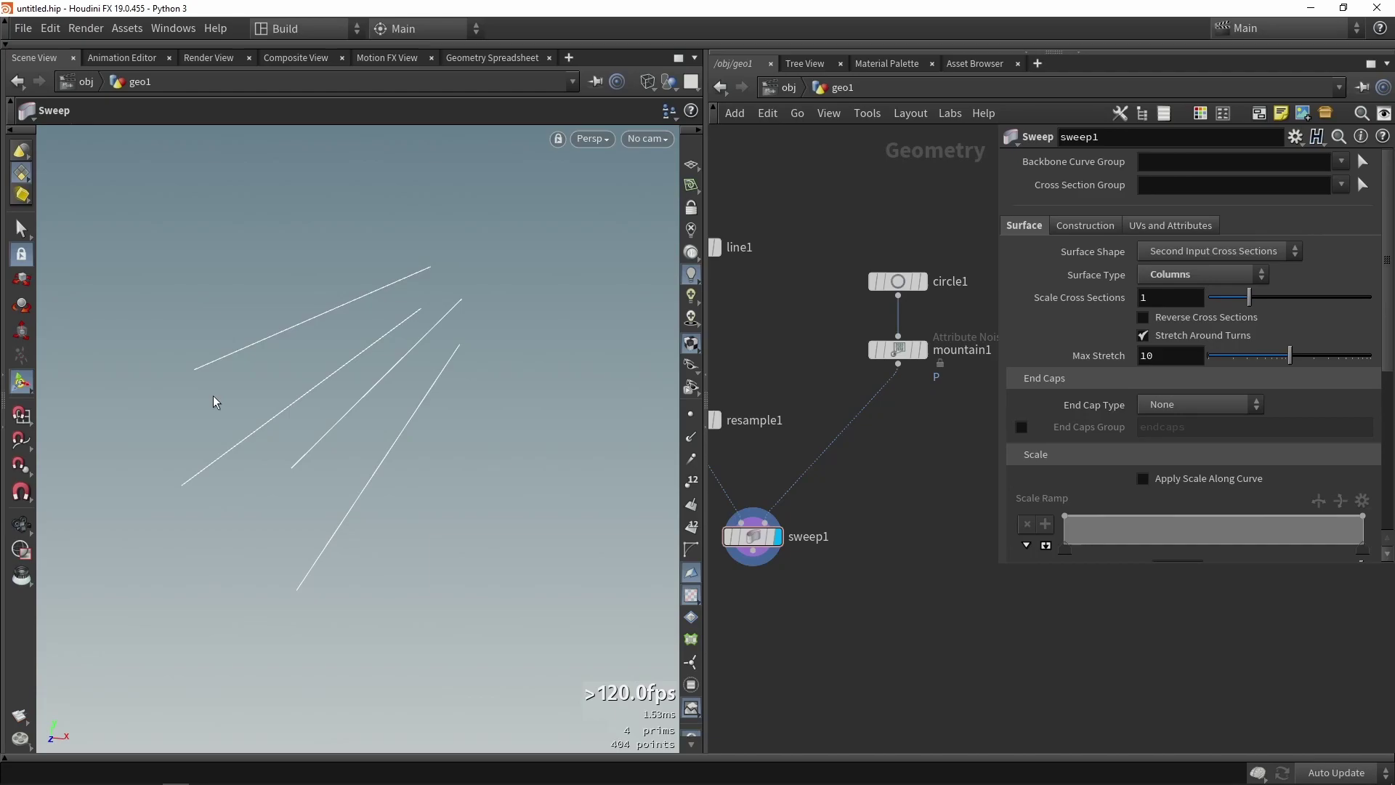
- Display the Mountain node and attach a Connect Adjacent Pieces node beneath it
click(898, 350)
key(Tab)
text(conn)
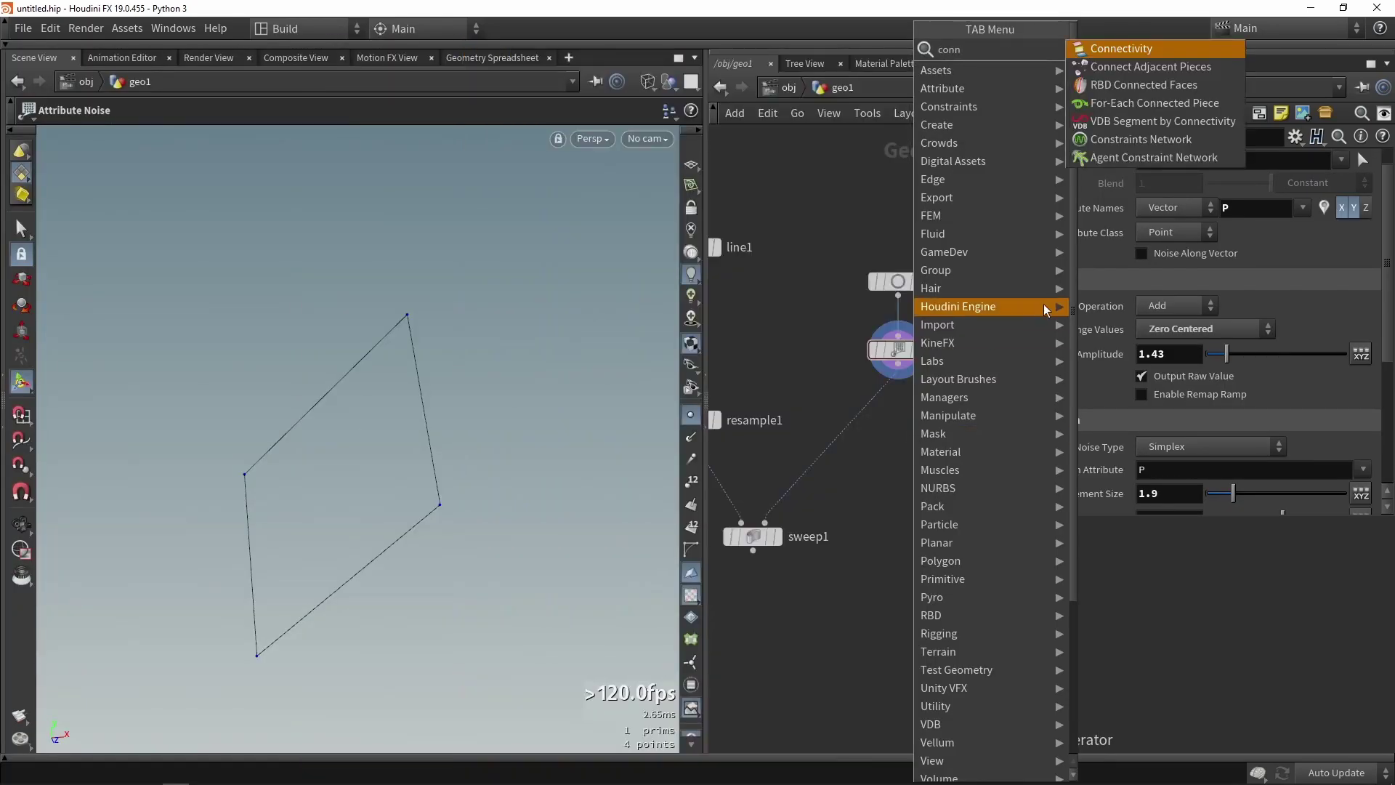
click(1136, 68)
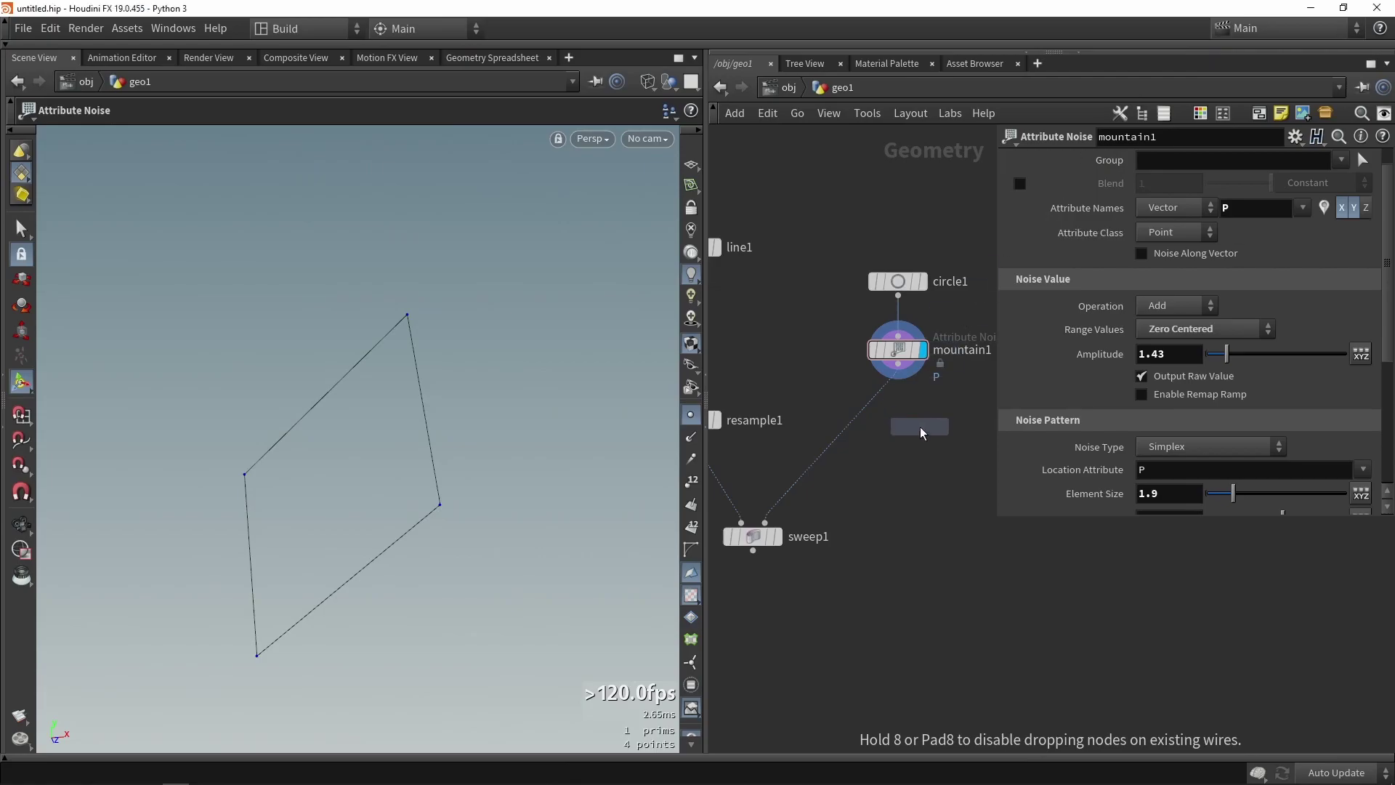
click(922, 429)
click(944, 427)
drag(922, 428, 900, 454)
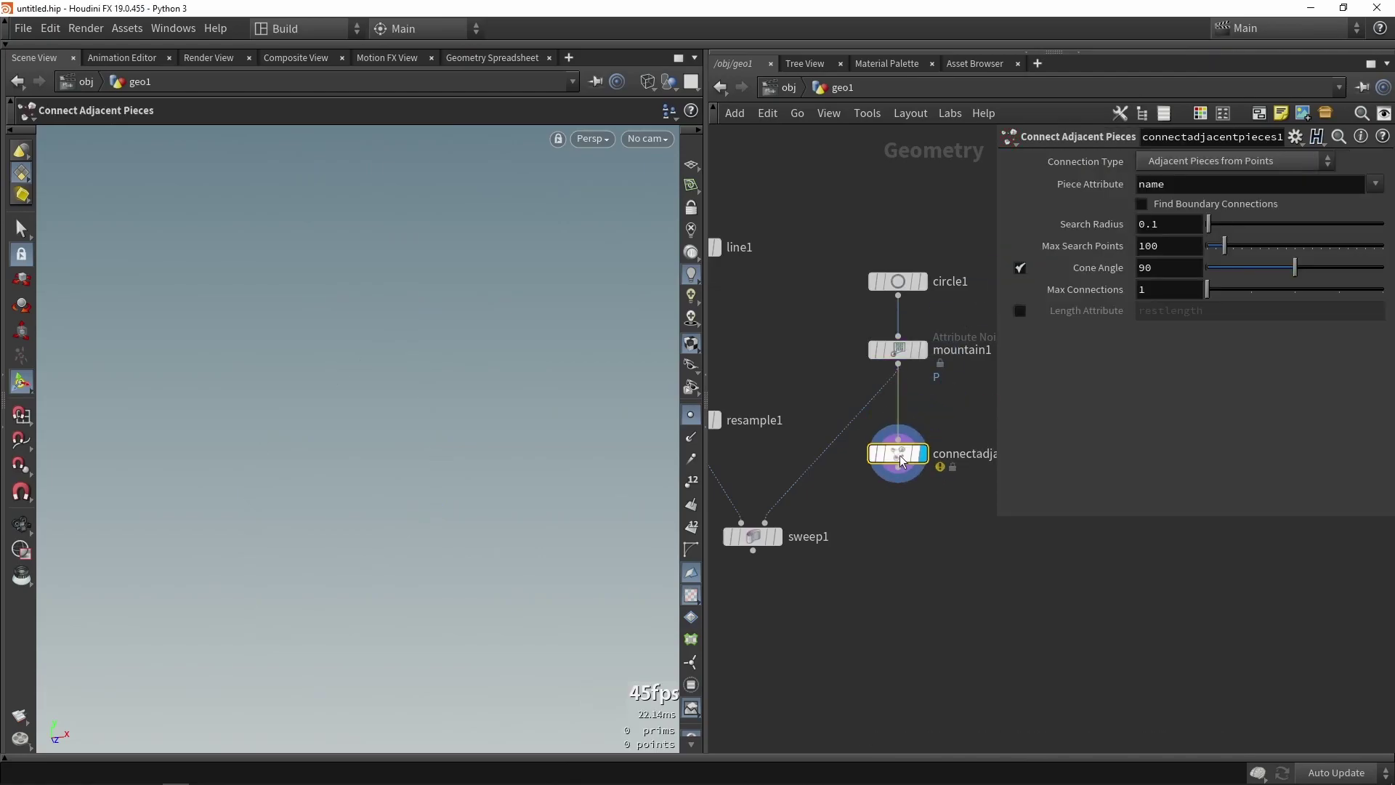
- Set the Connect Adjacent Pieces node's connection type to Adjacent Points and its search radius to 10
click(1169, 161)
click(1174, 216)
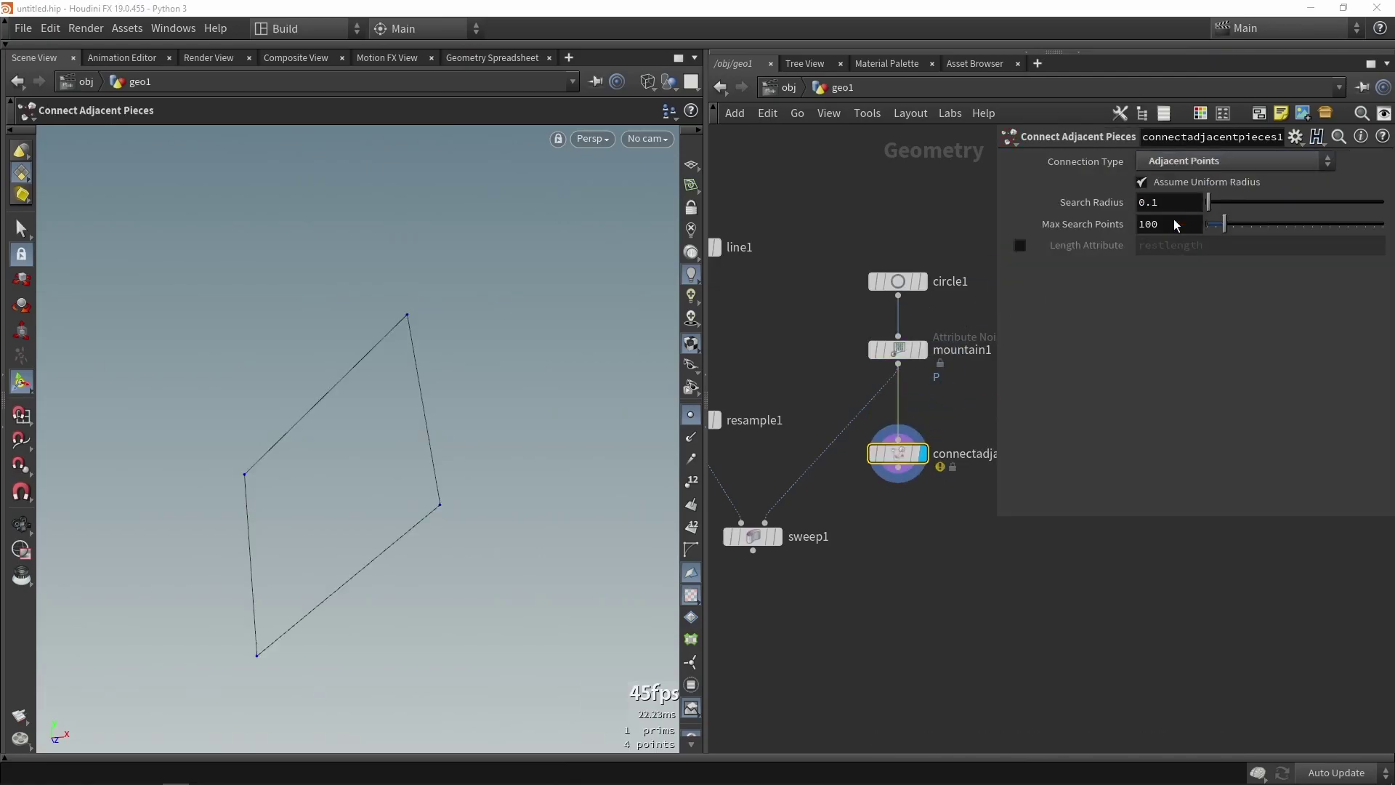
drag(1208, 203, 1384, 205)
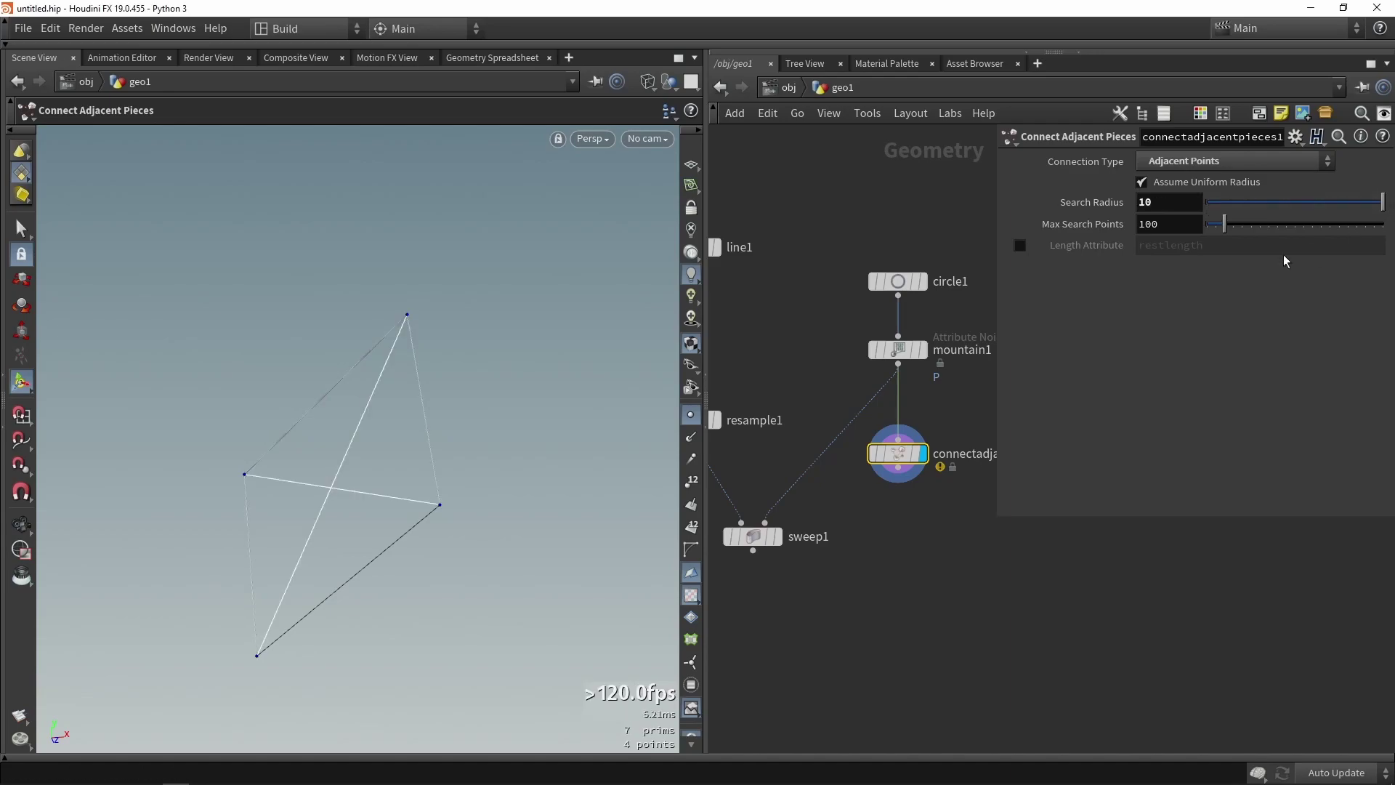
key(Escape)
drag(249, 523, 241, 489)
key(Return)
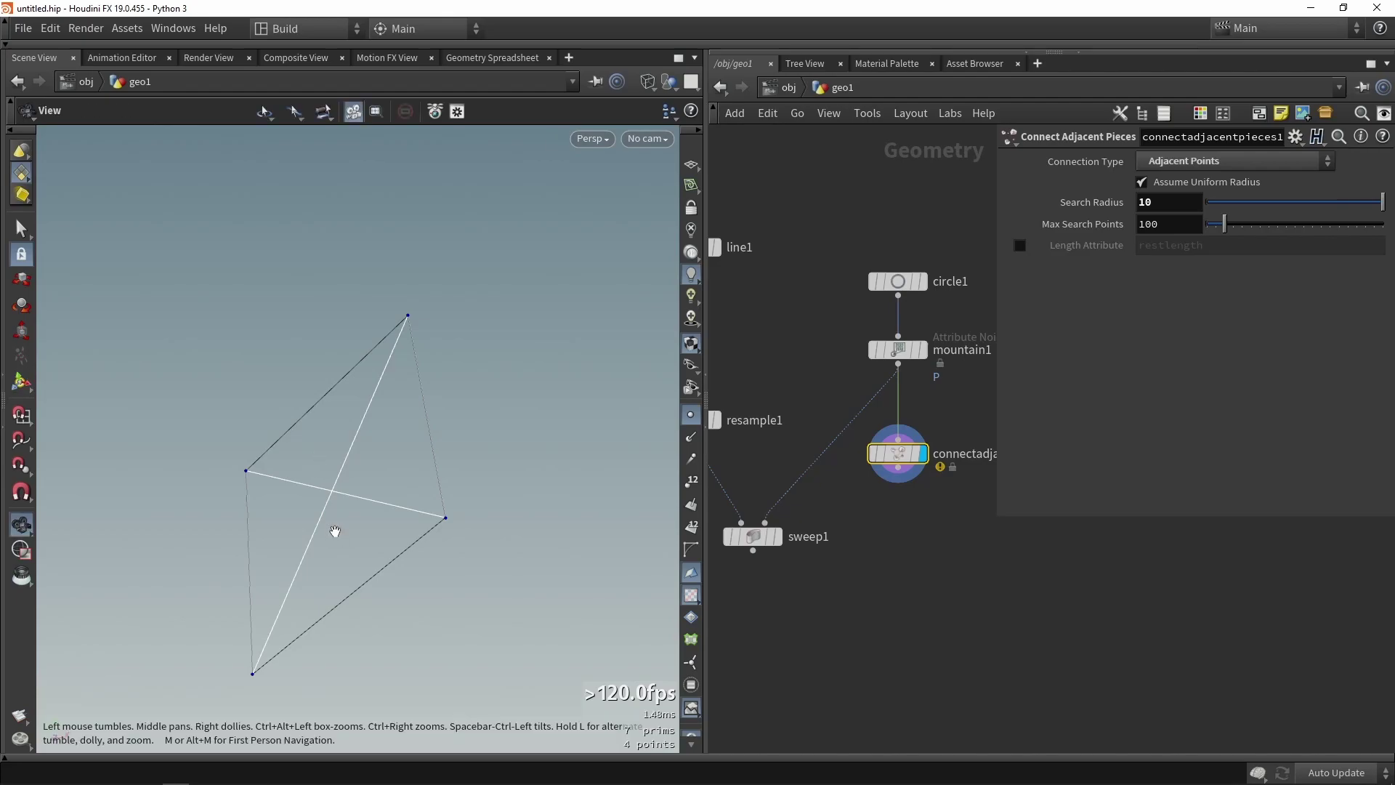
alt+middle_drag(332, 530, 351, 470)
scroll(351, 470, up, 5)
- Add a Convert Line node connected beneath the Connect Adjacent Pieces node and display it
click(901, 545)
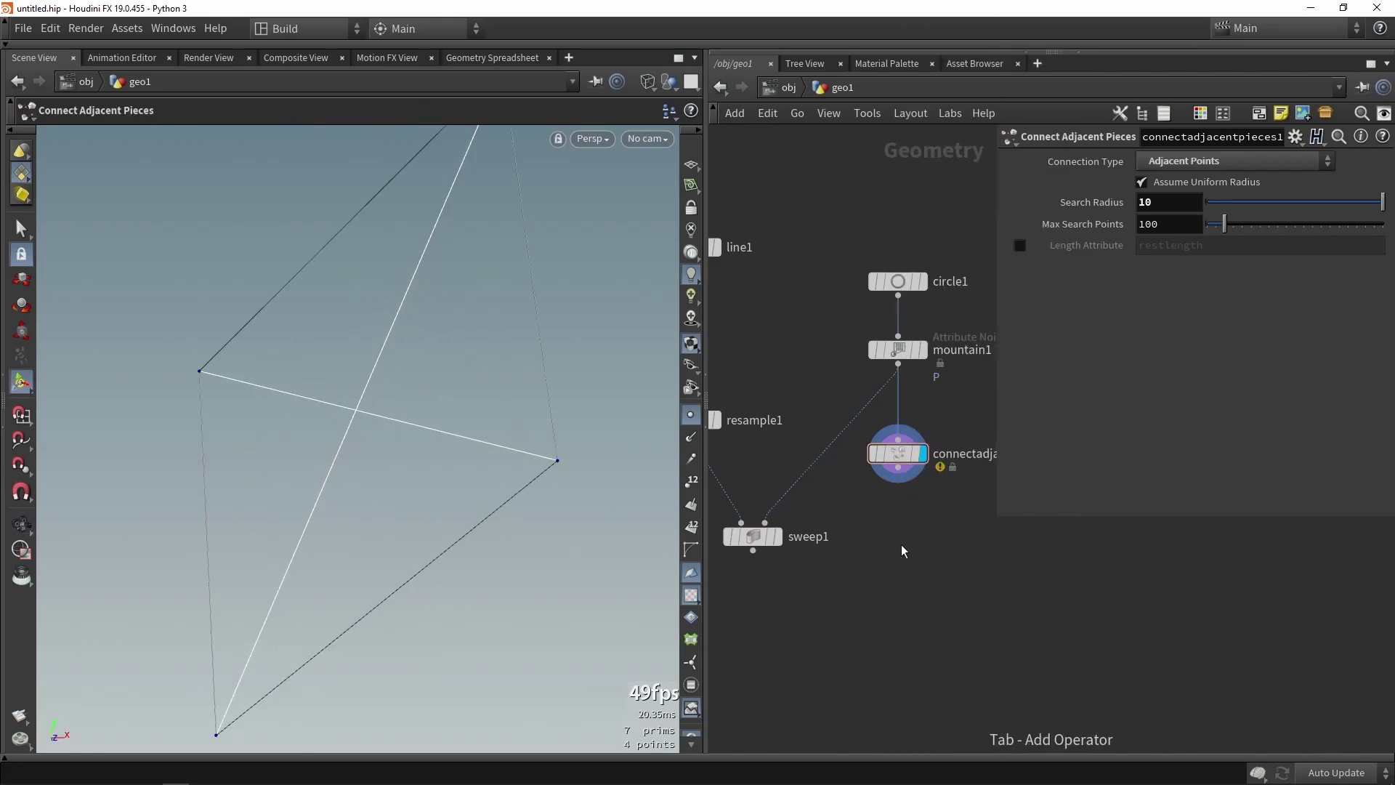
key(Tab)
text(vo)
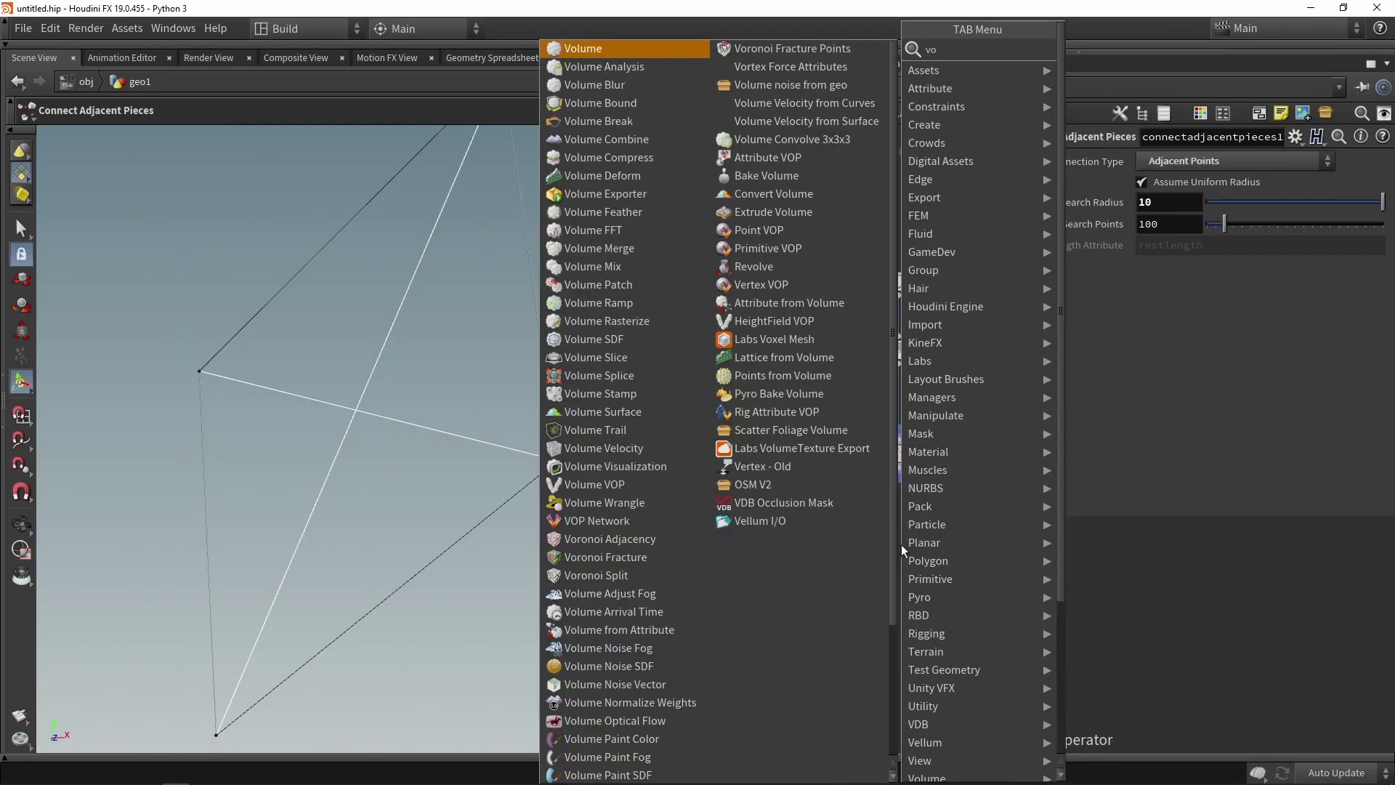
key(BackSpace)
key(BackSpace)
text(convert)
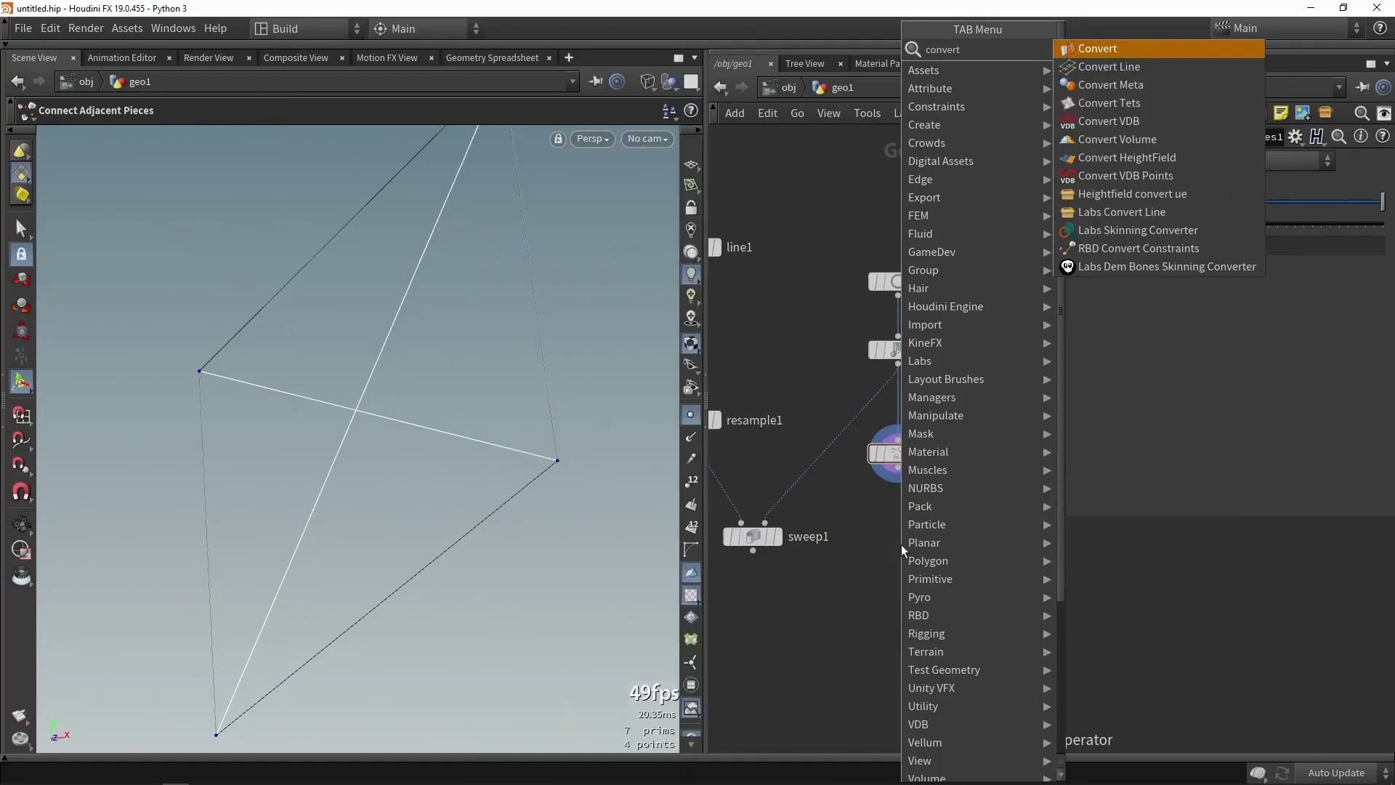
key(Down)
key(Return)
click(906, 523)
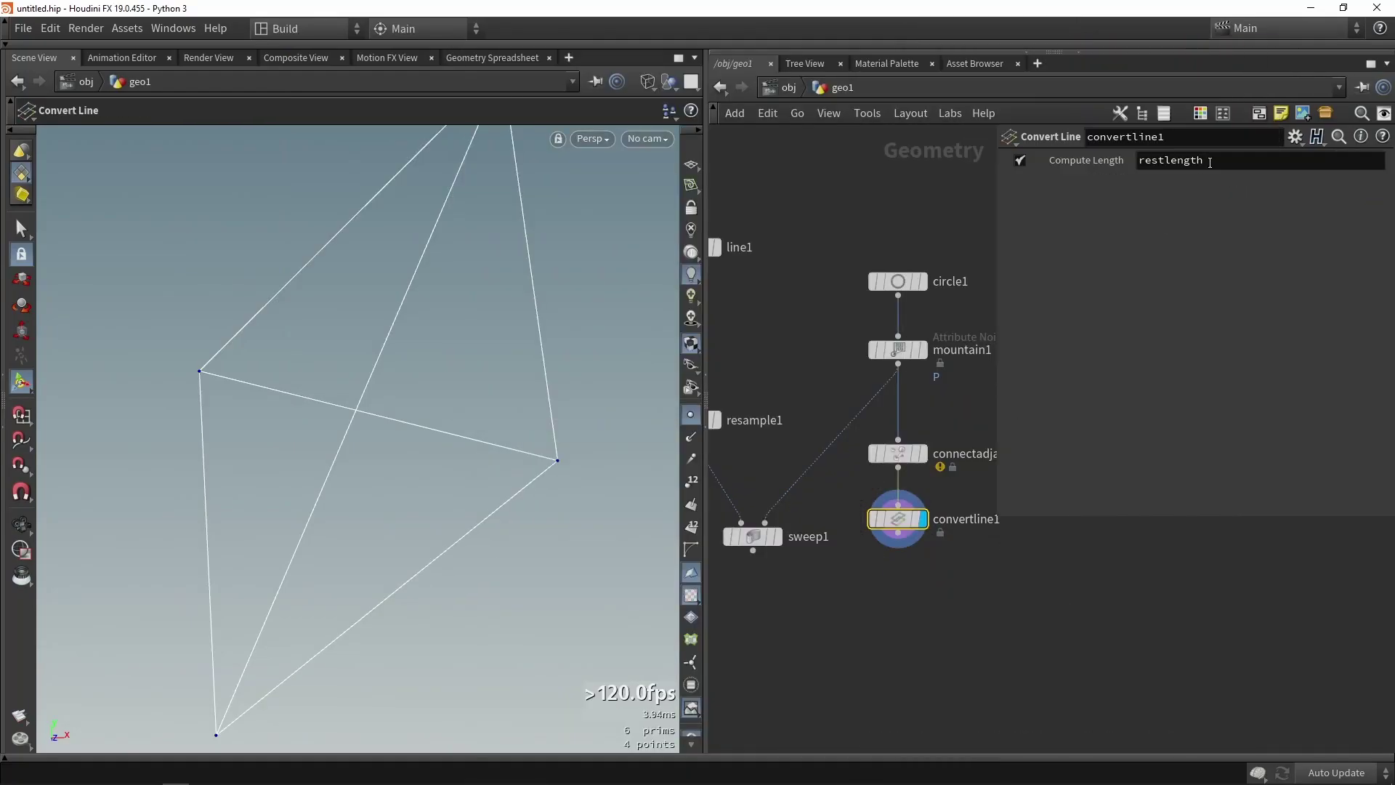
- Examine the Convert Line node's primitive restlength attribute in the geometry spreadsheet and return to the scene view
drag(1209, 162, 1142, 164)
alt+right_drag(460, 511, 471, 454)
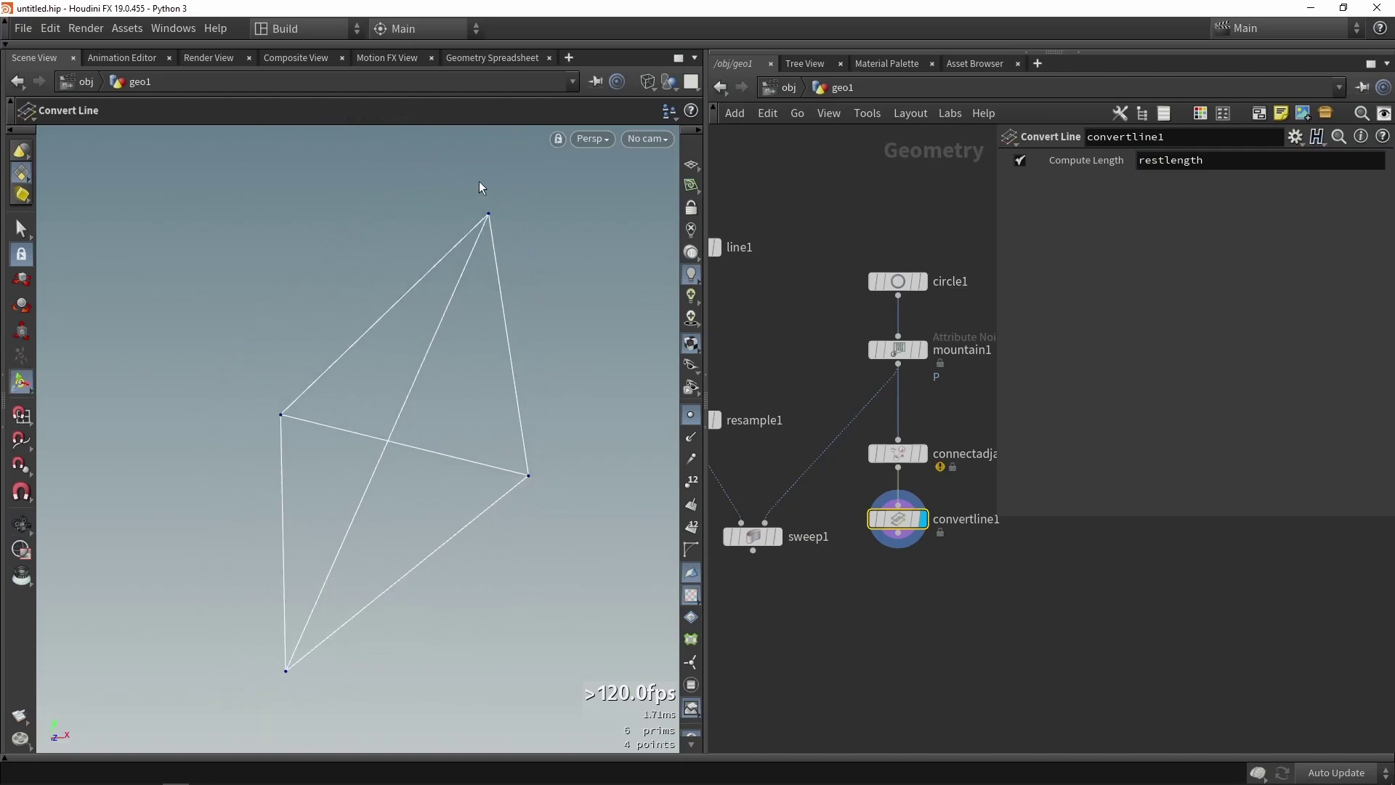
click(924, 622)
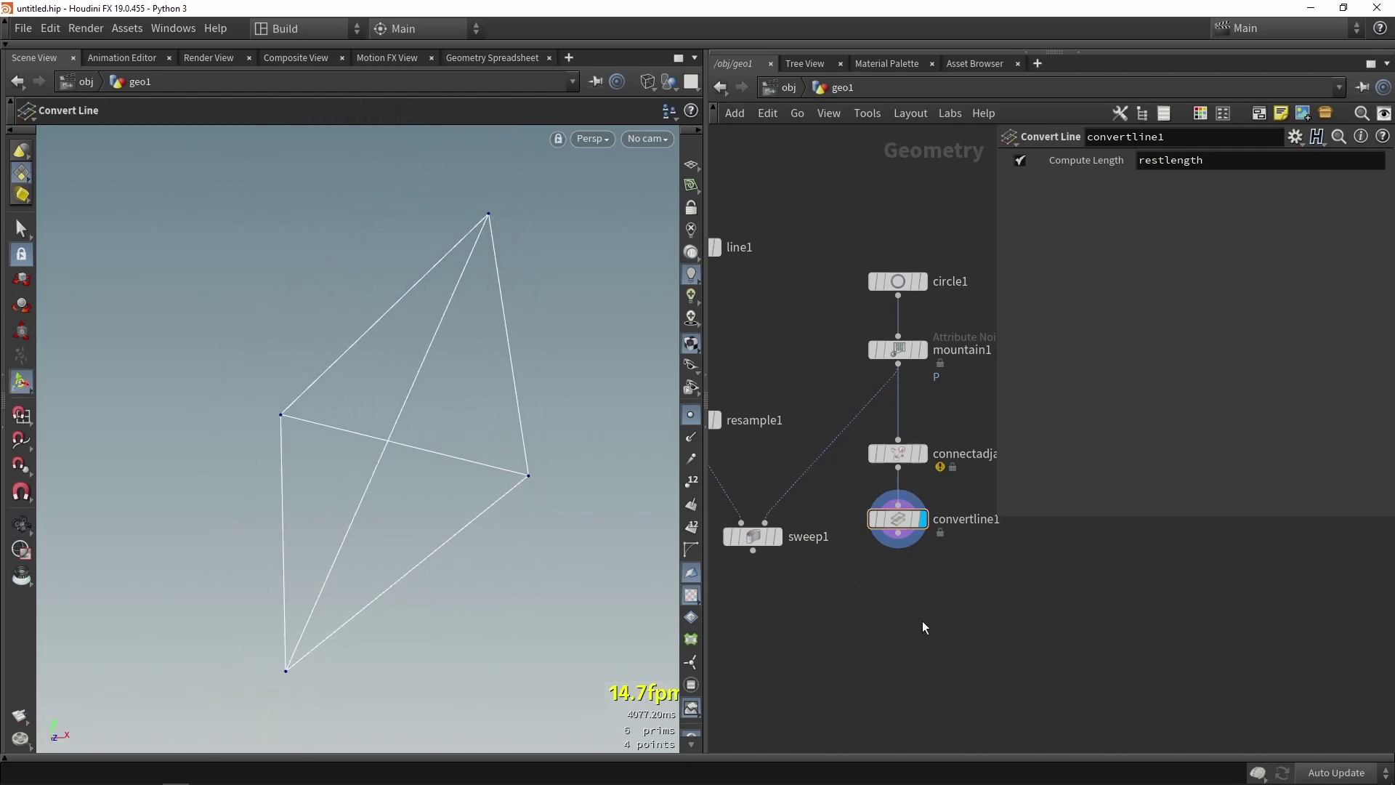
click(477, 62)
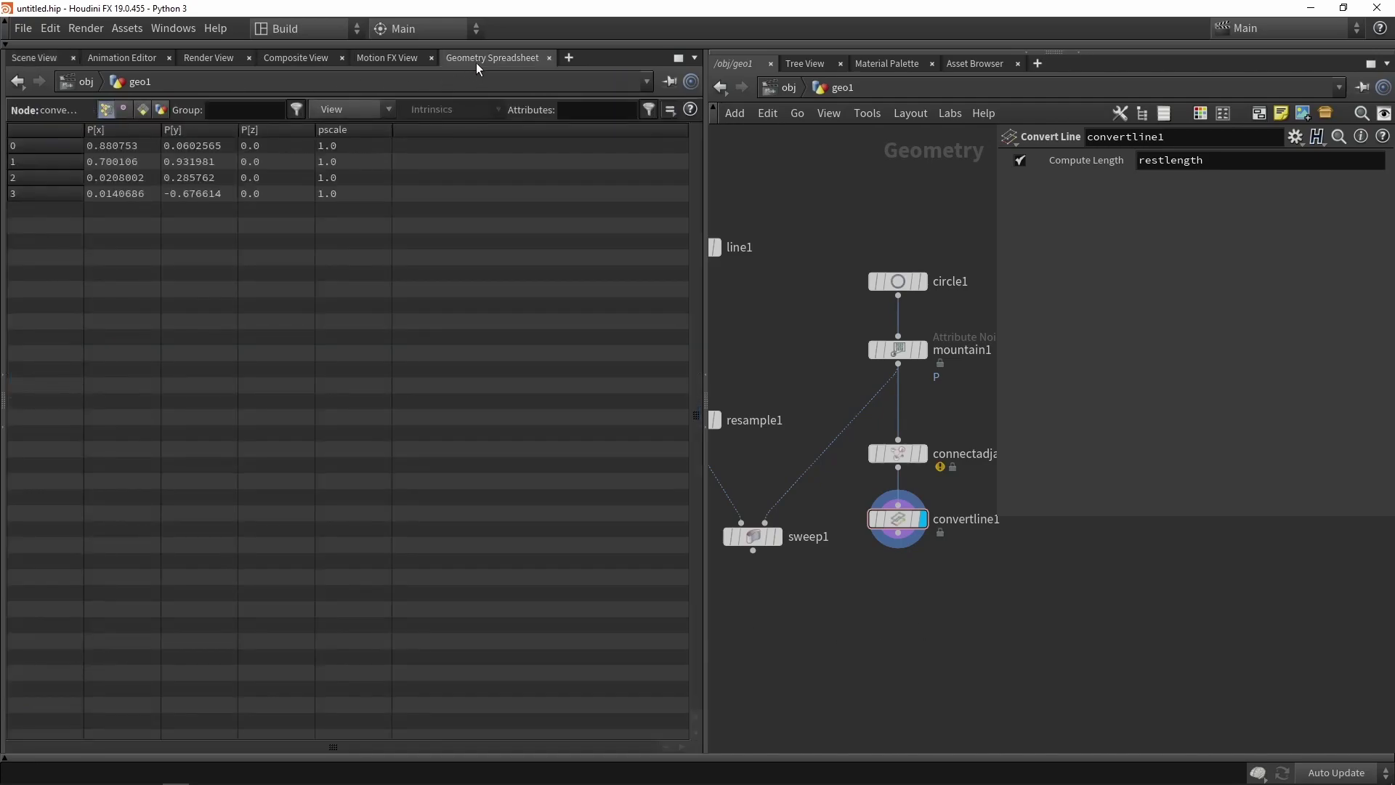
click(141, 110)
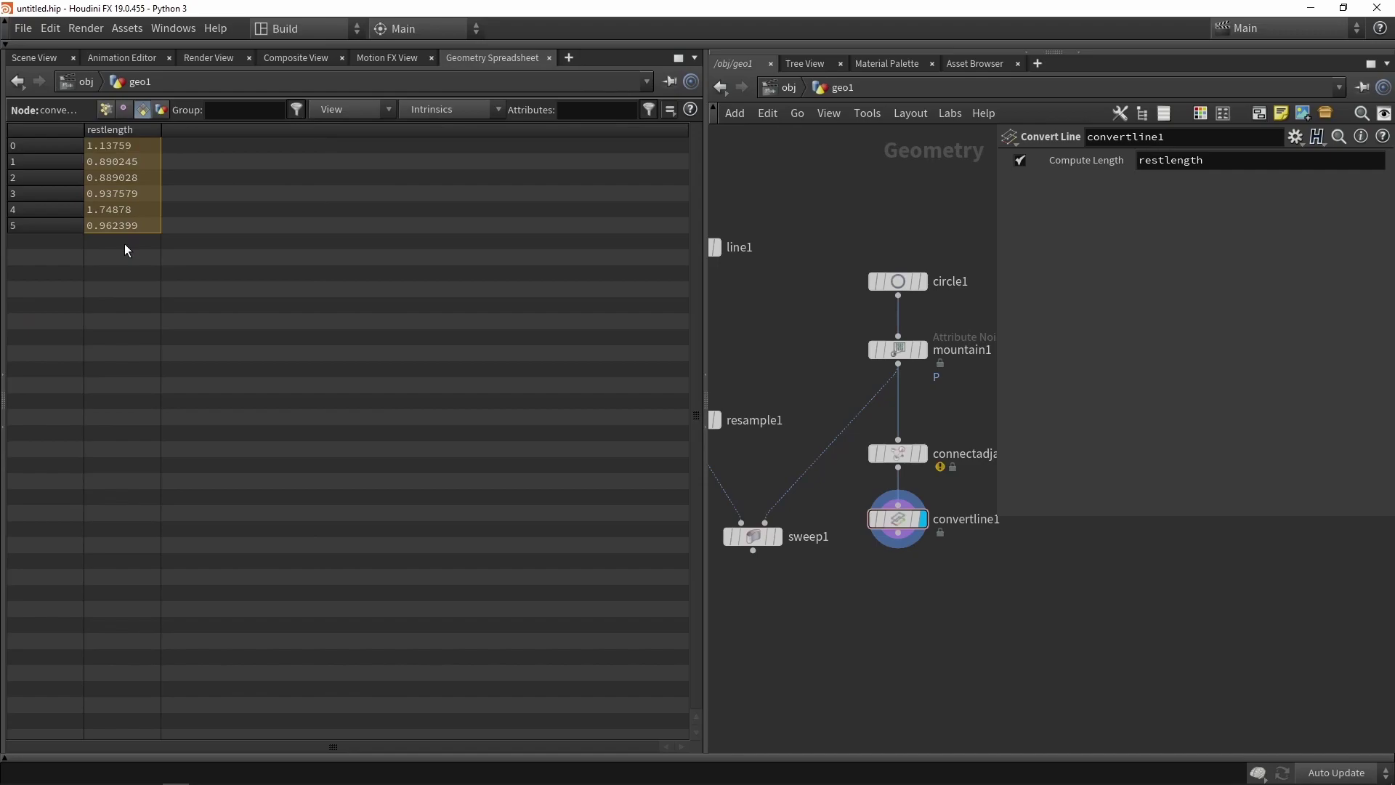
click(32, 59)
- Add an Attribute Promote node connected beneath the Convert Line node and display it
click(898, 519)
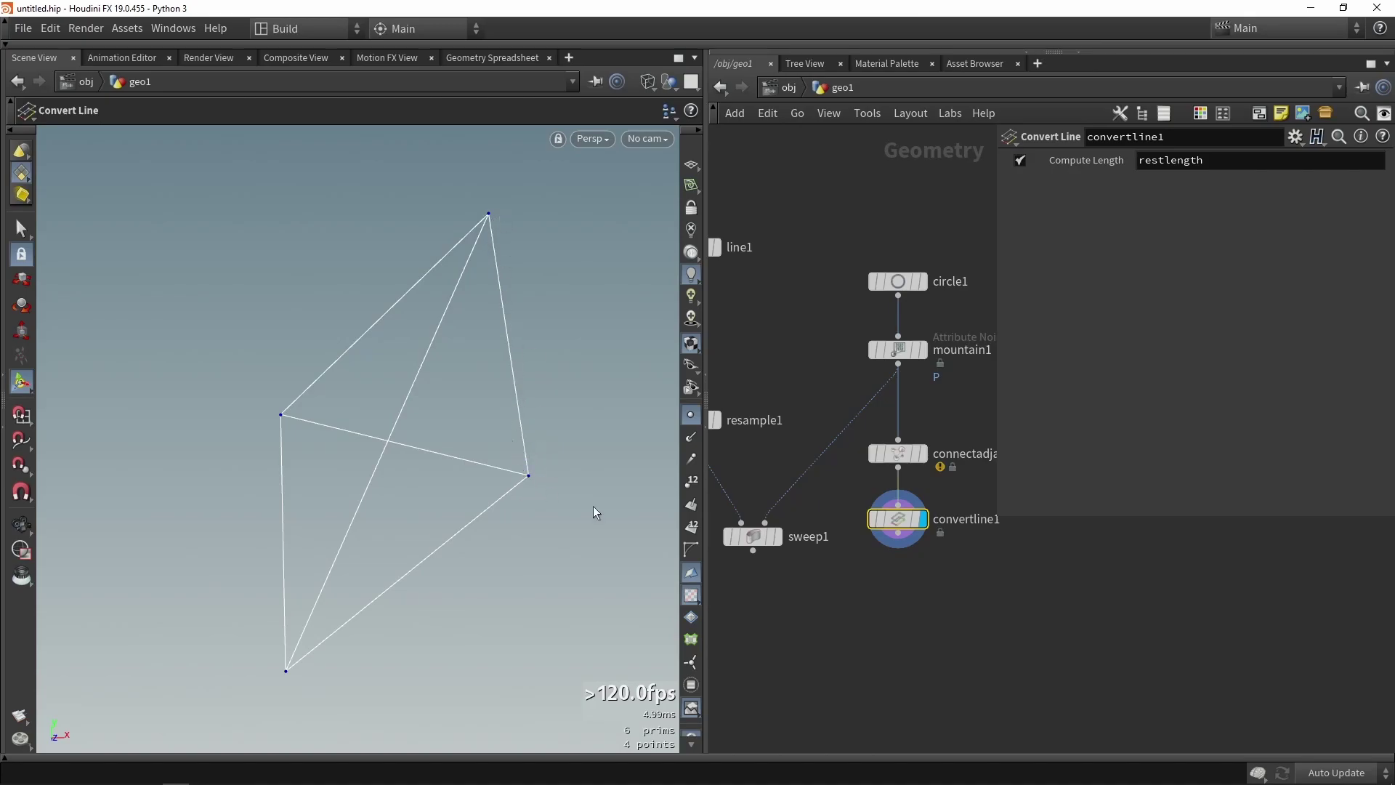
key(Tab)
text(promo)
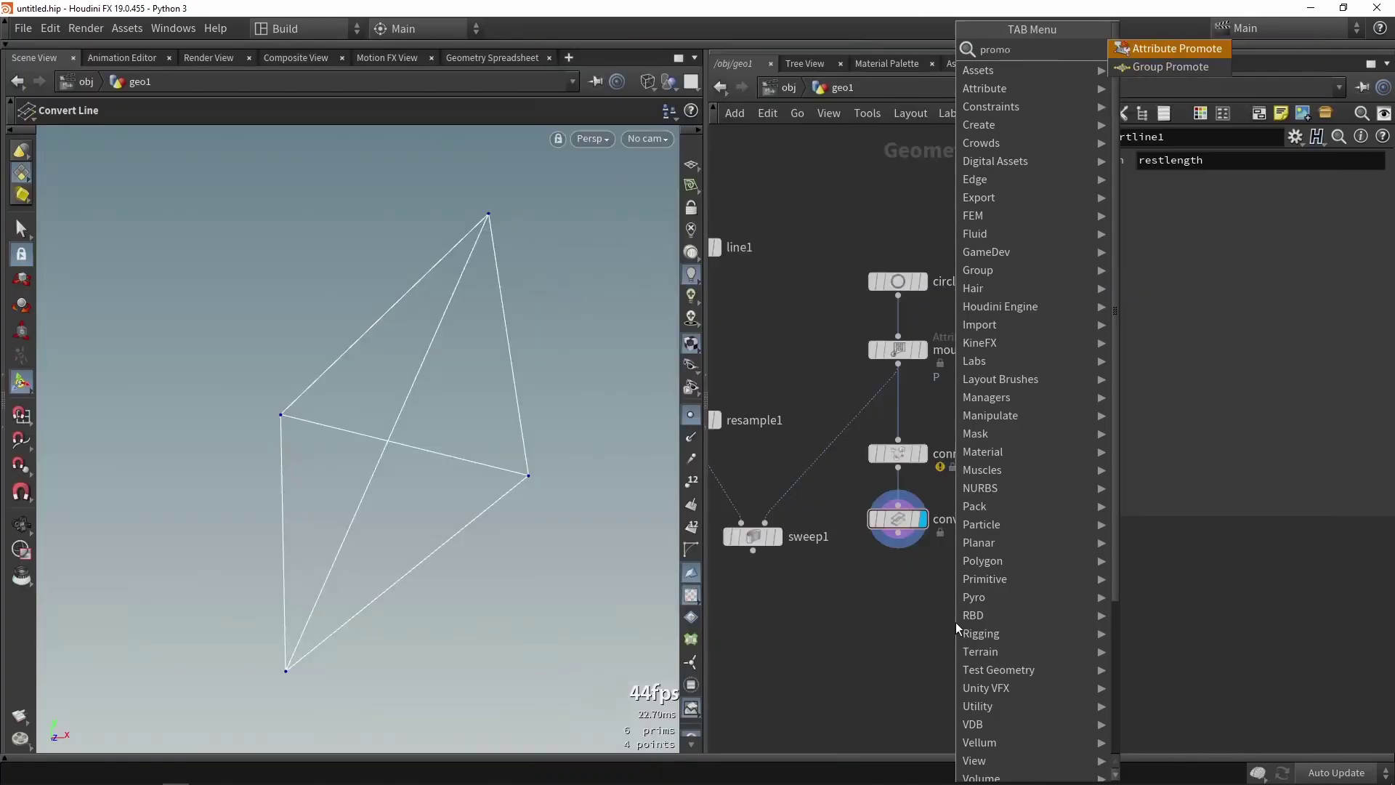
key(Return)
click(938, 582)
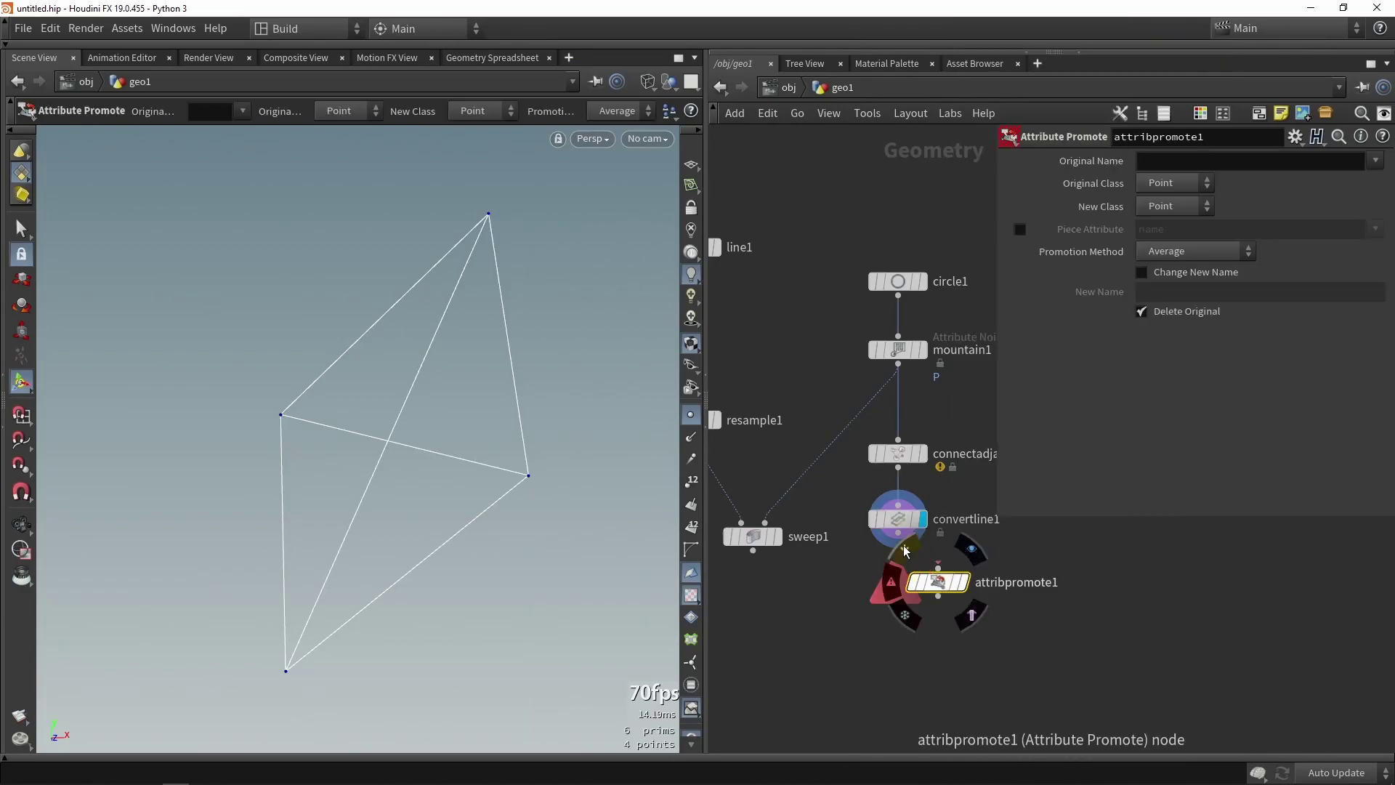
drag(905, 552, 908, 585)
- Set the Attribute Promote node to promote restlength from primitive to point class using the Minimum promotion method
click(1173, 184)
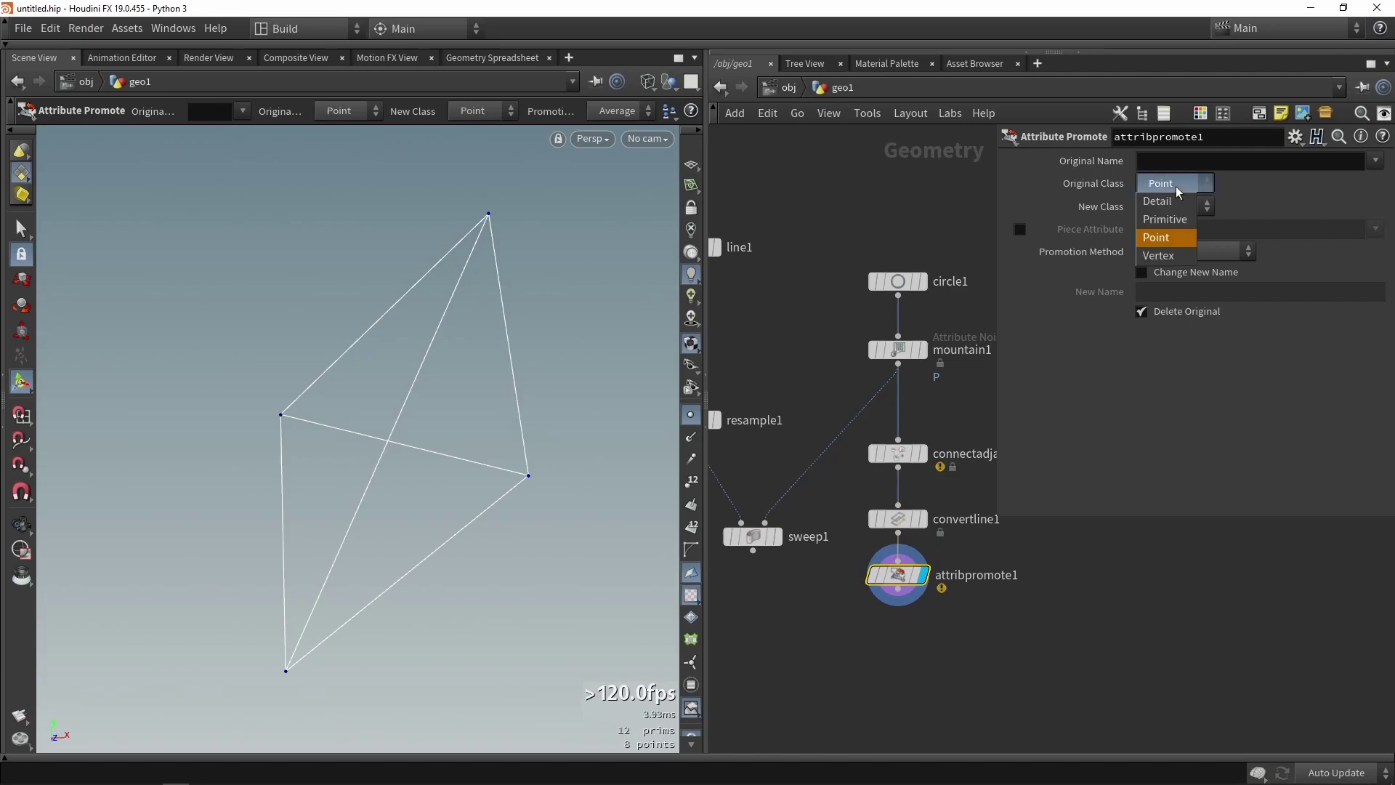
click(1173, 218)
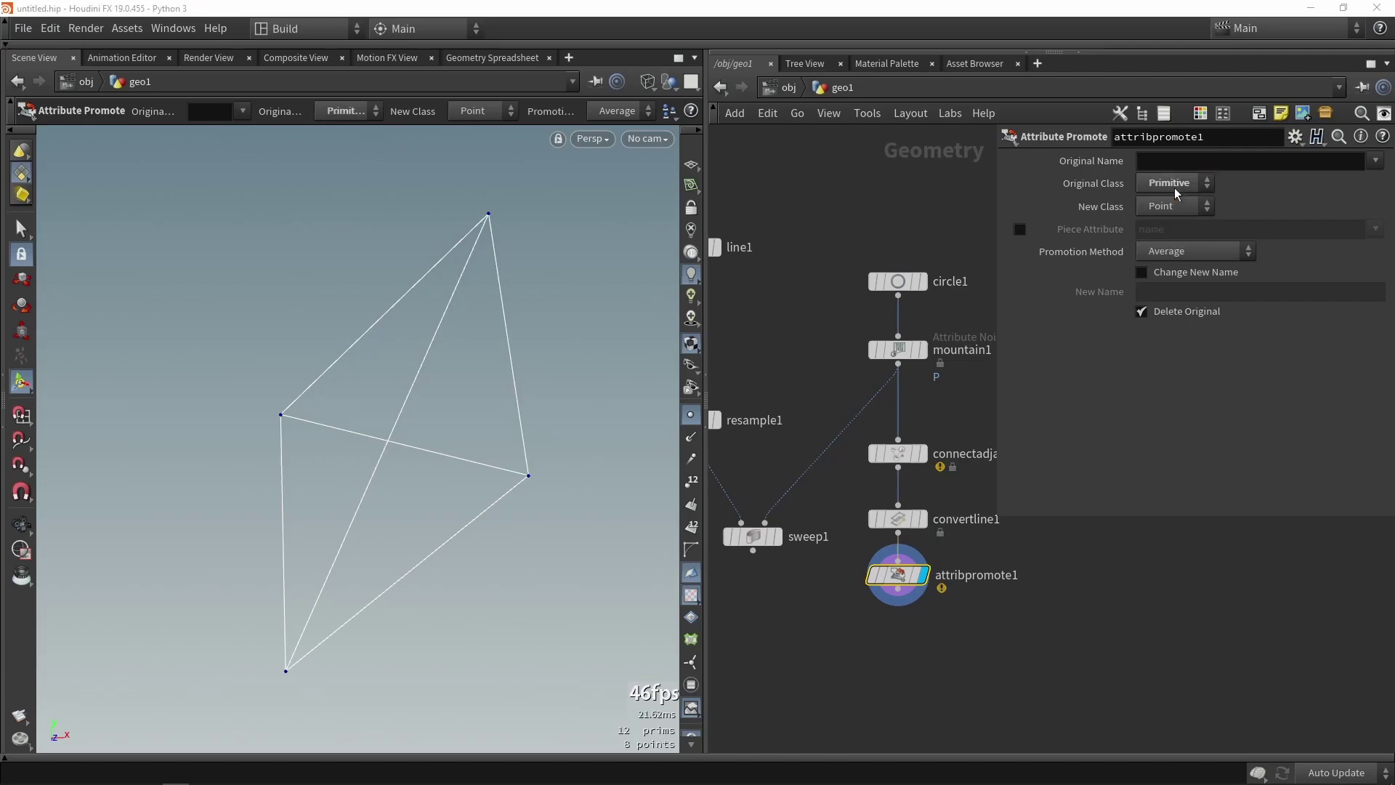
click(1375, 166)
click(1351, 180)
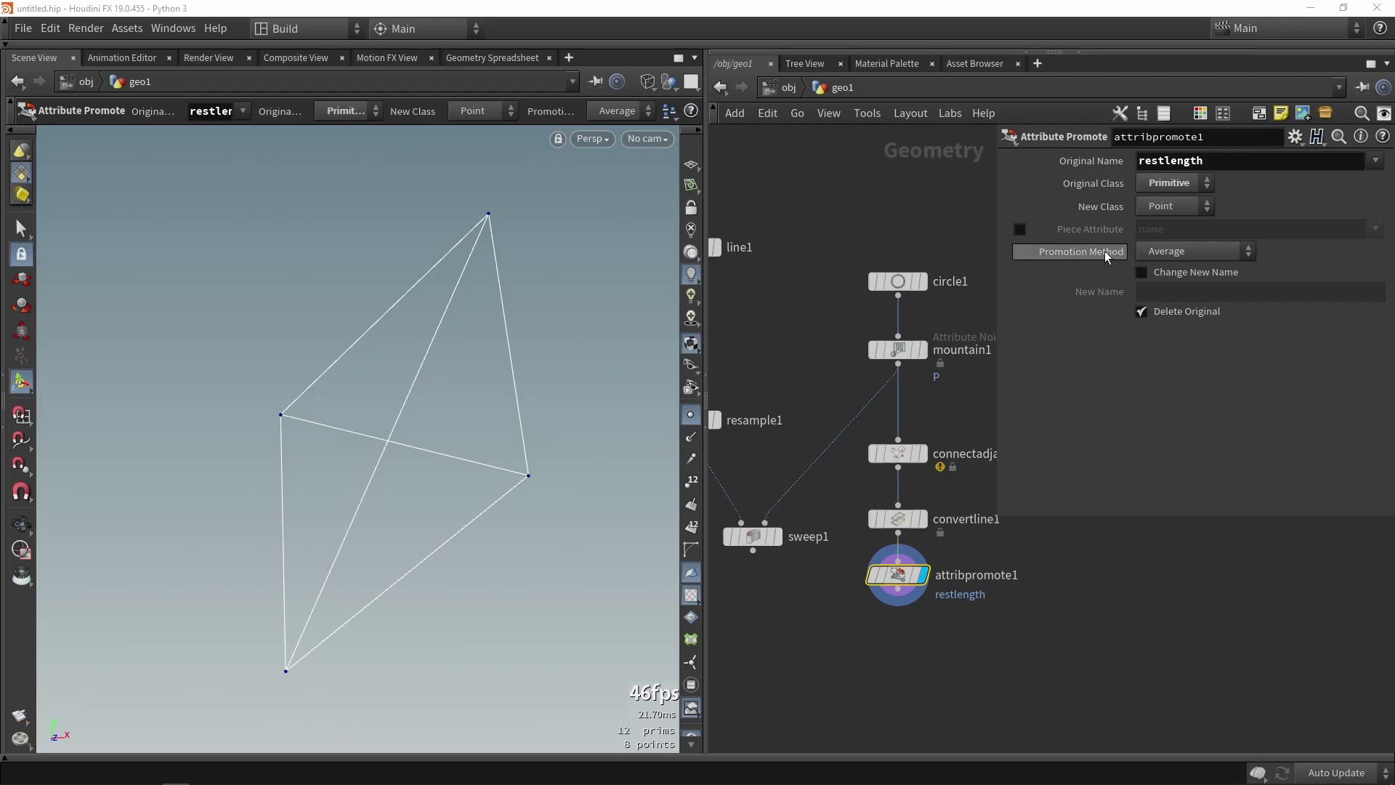
click(1177, 248)
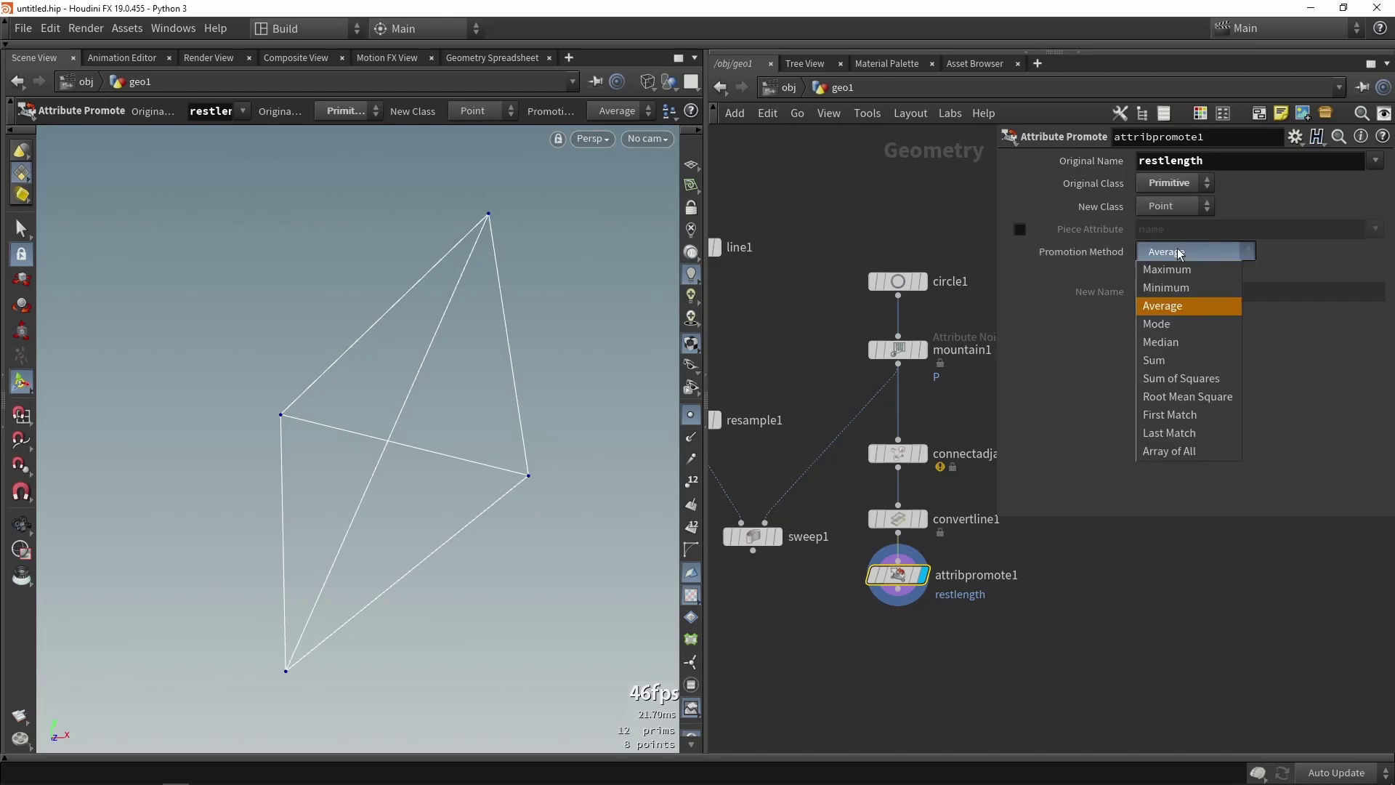
click(1171, 287)
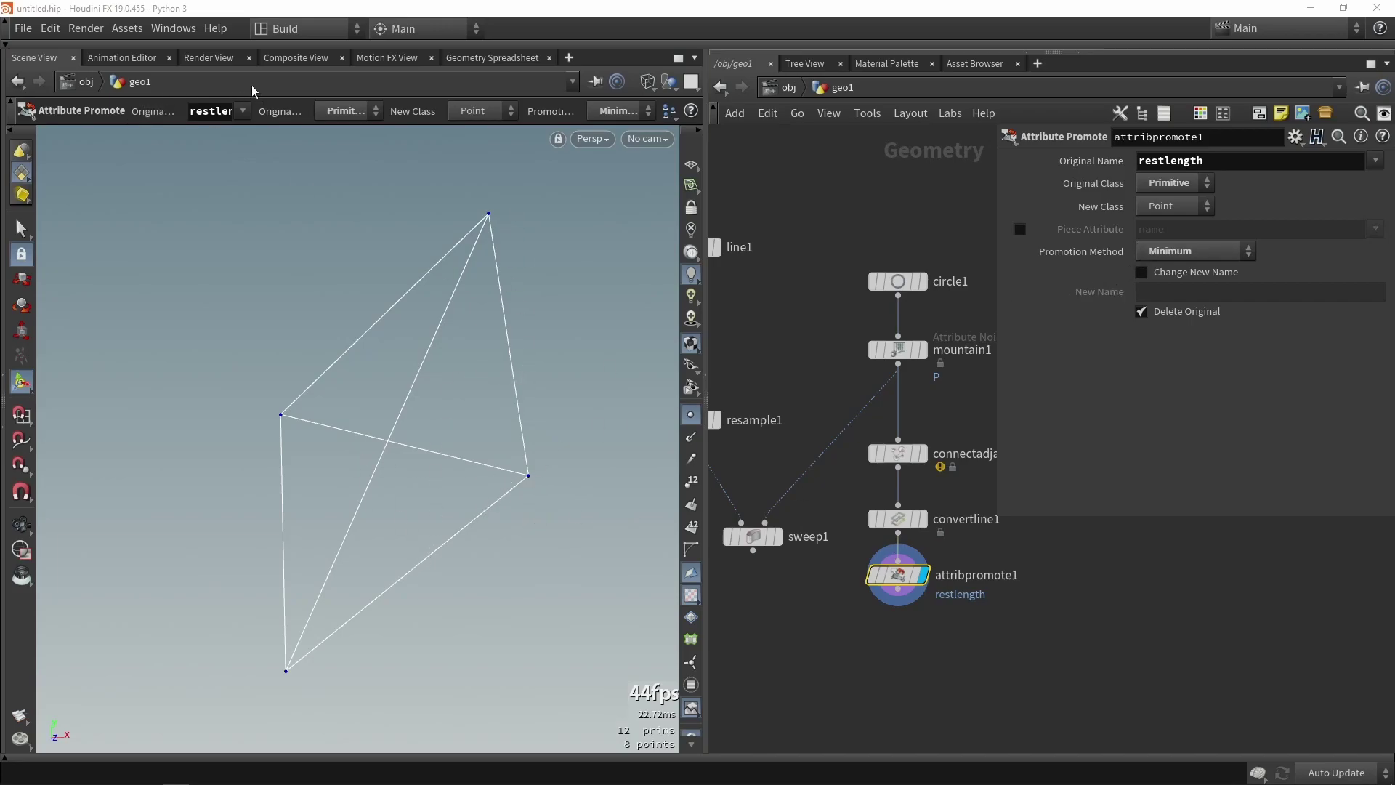
- Check the promoted restlength values on the points in the geometry spreadsheet
click(480, 59)
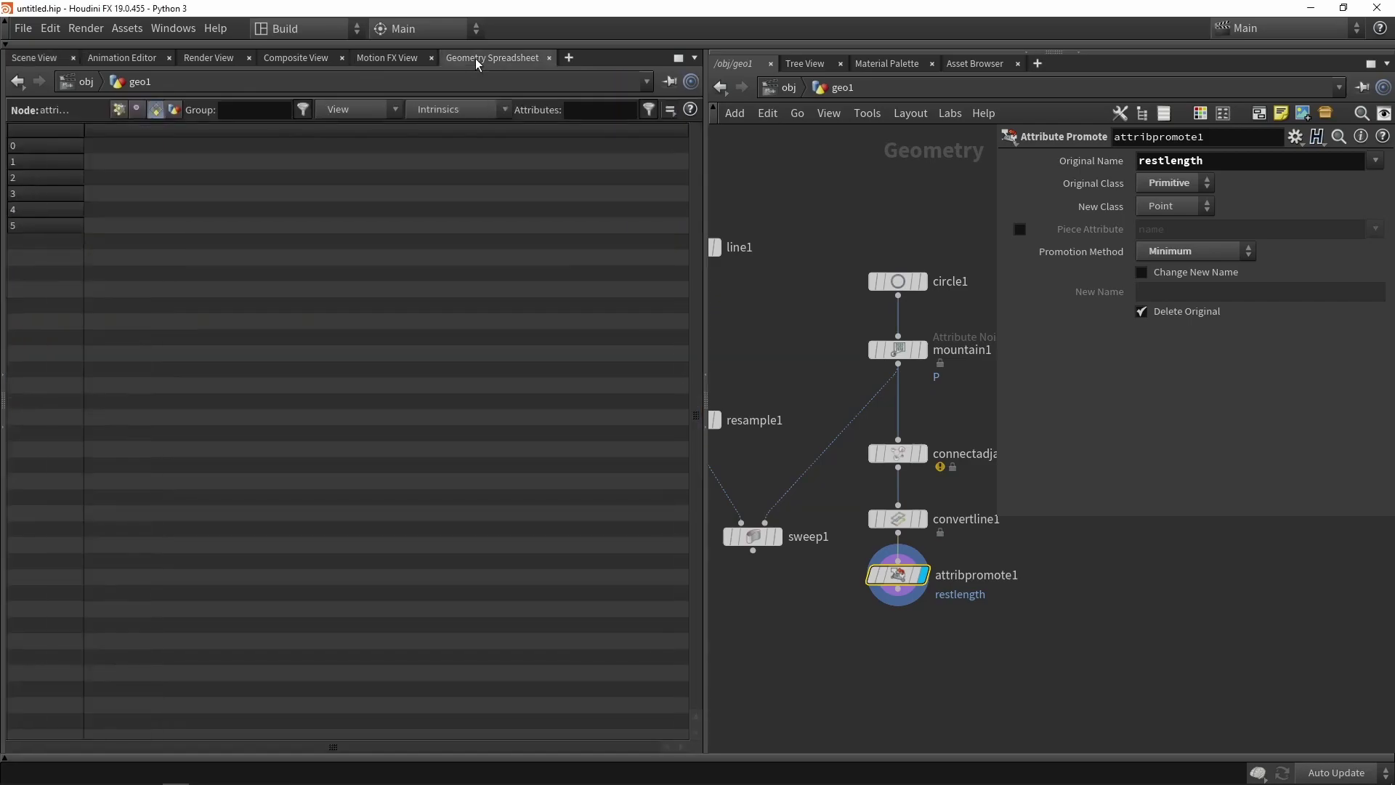
click(119, 109)
drag(427, 147, 427, 214)
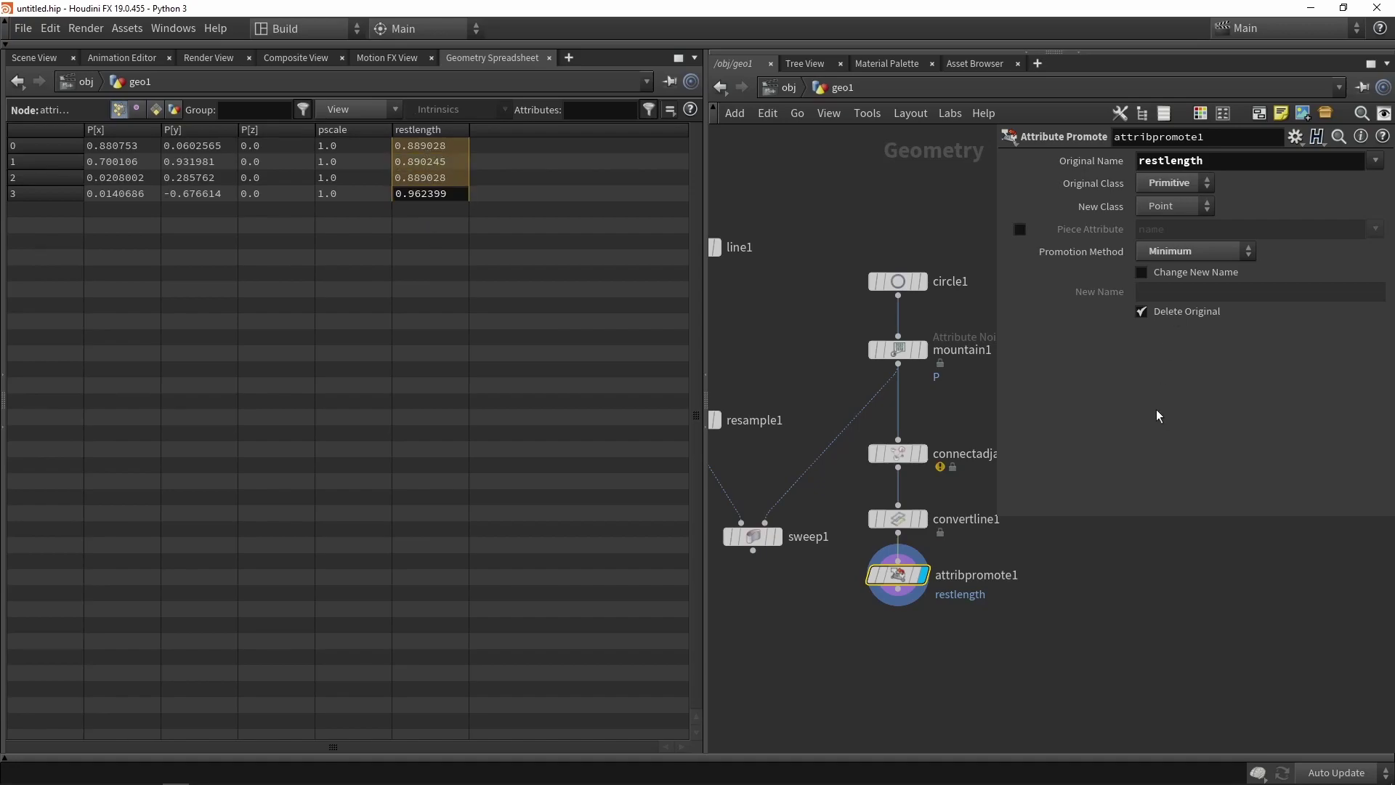
- Turn on name changing in the Attribute Promote node and set the new attribute name to pscale
click(1177, 274)
click(1175, 291)
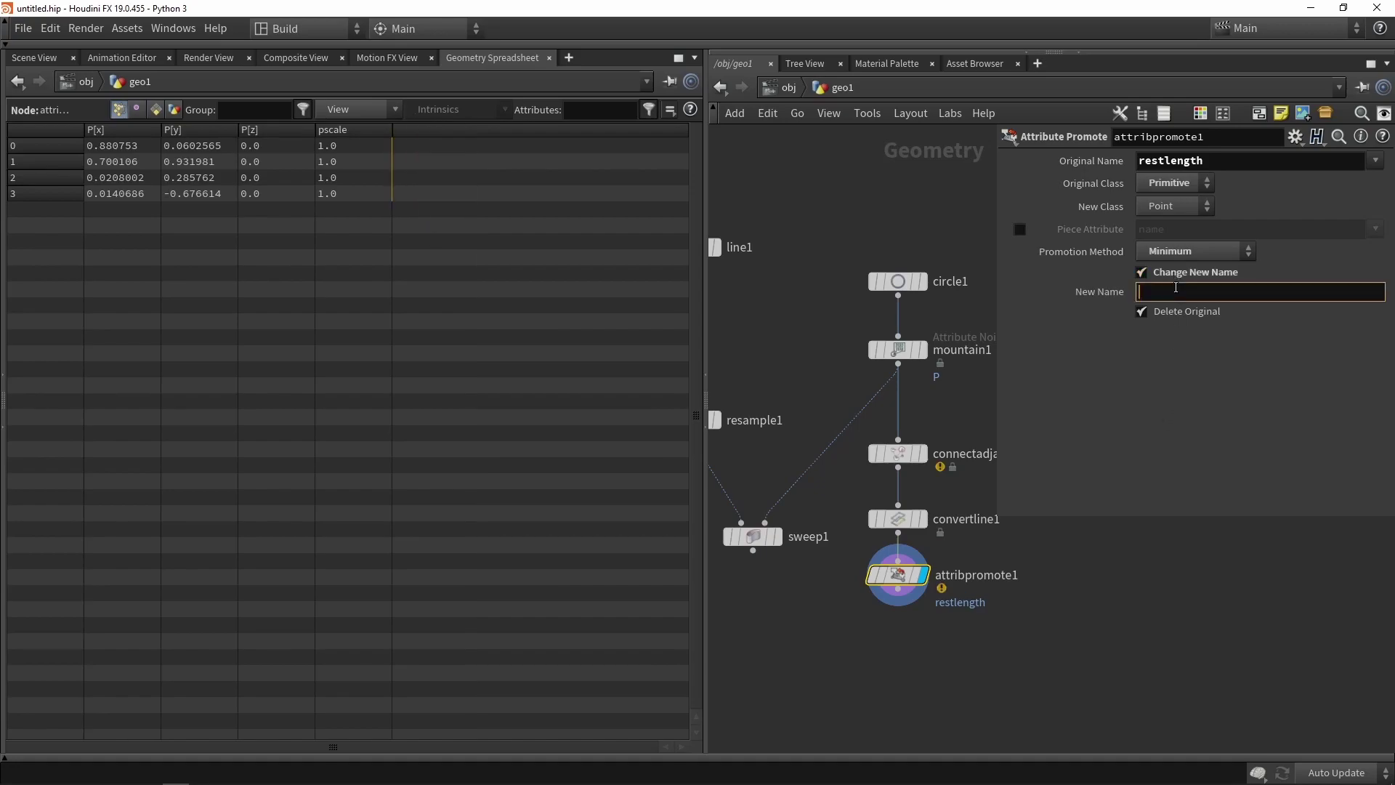
text(pscale)
key(Return)
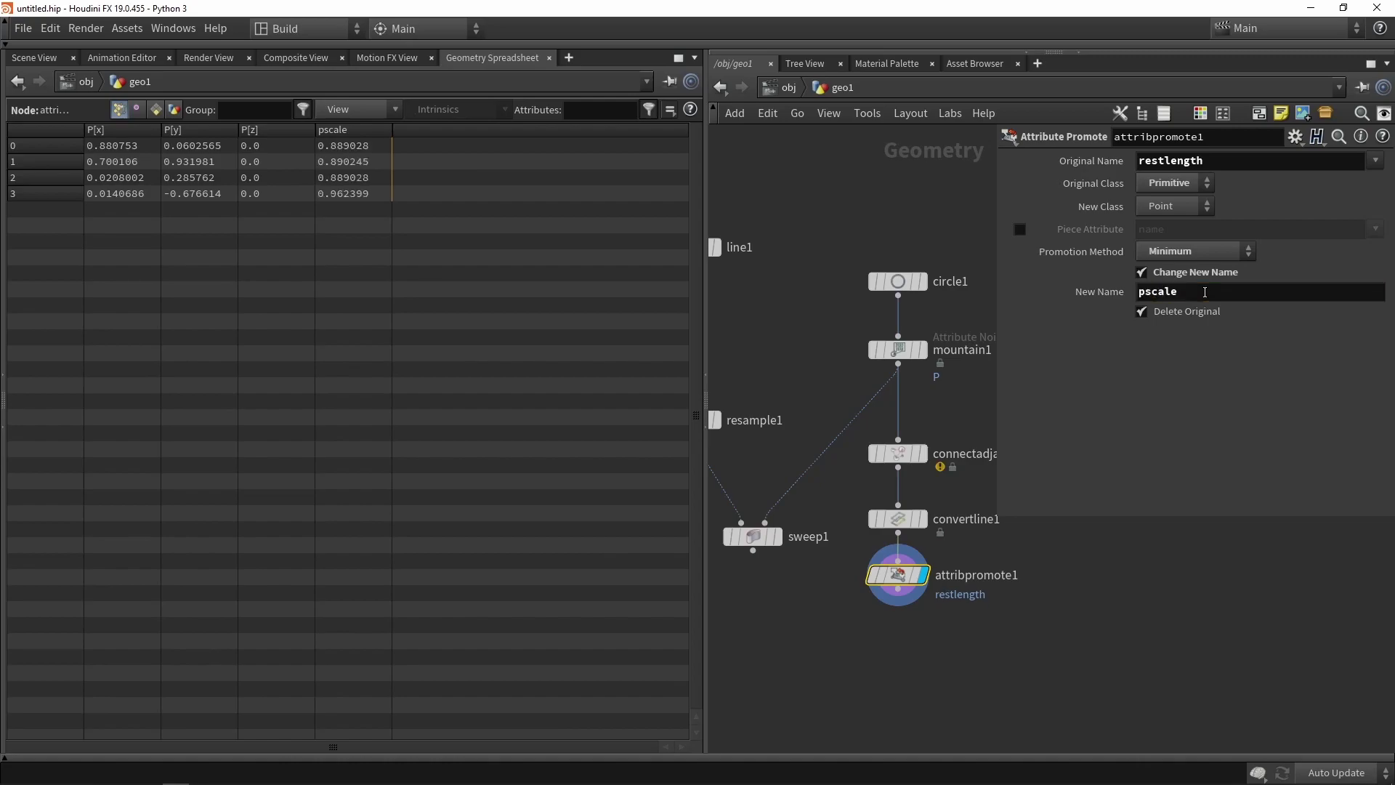
- Connect the Attribute Promote node as the Sweep node's cross-section input and display the sweep in the scene view
scroll(793, 304, down, 3)
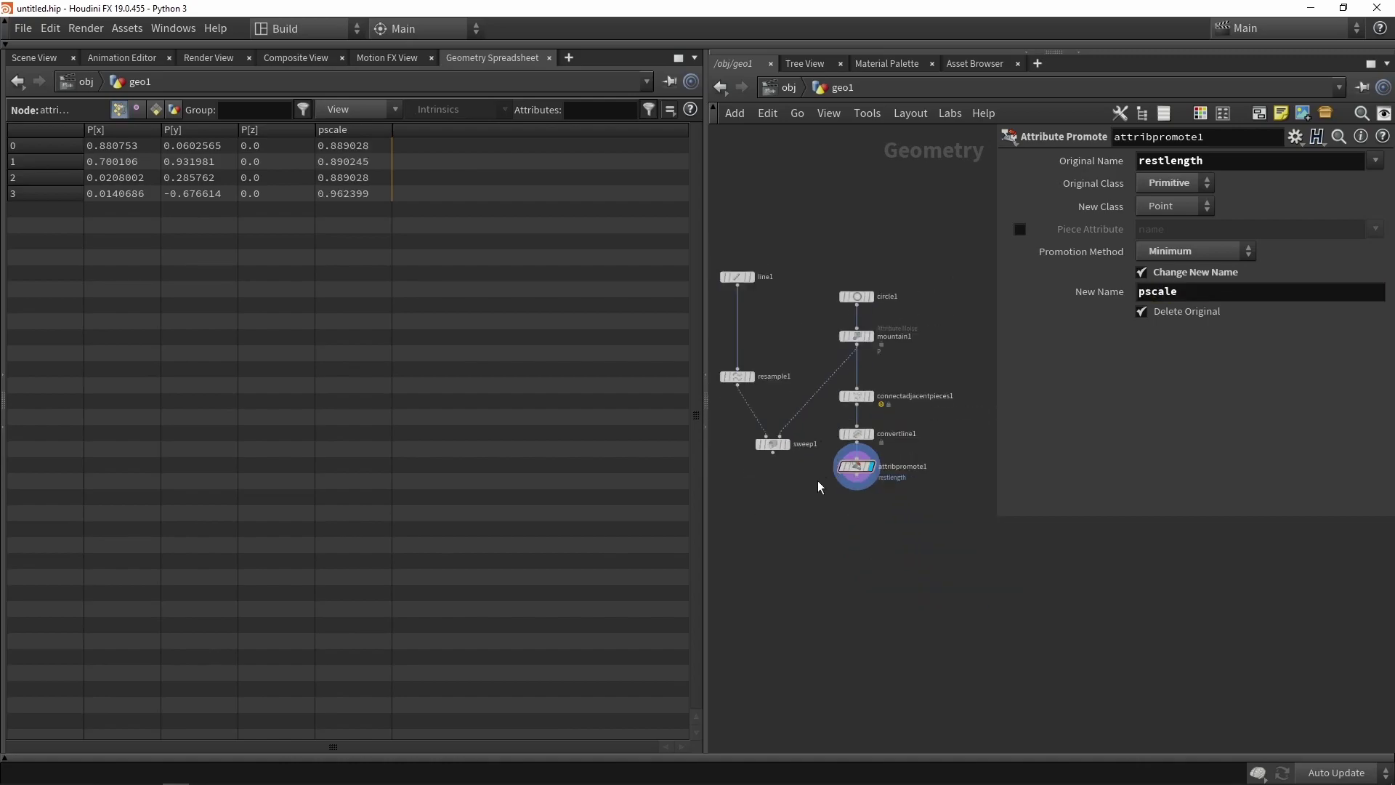
drag(775, 450, 796, 523)
drag(856, 482, 781, 529)
click(778, 536)
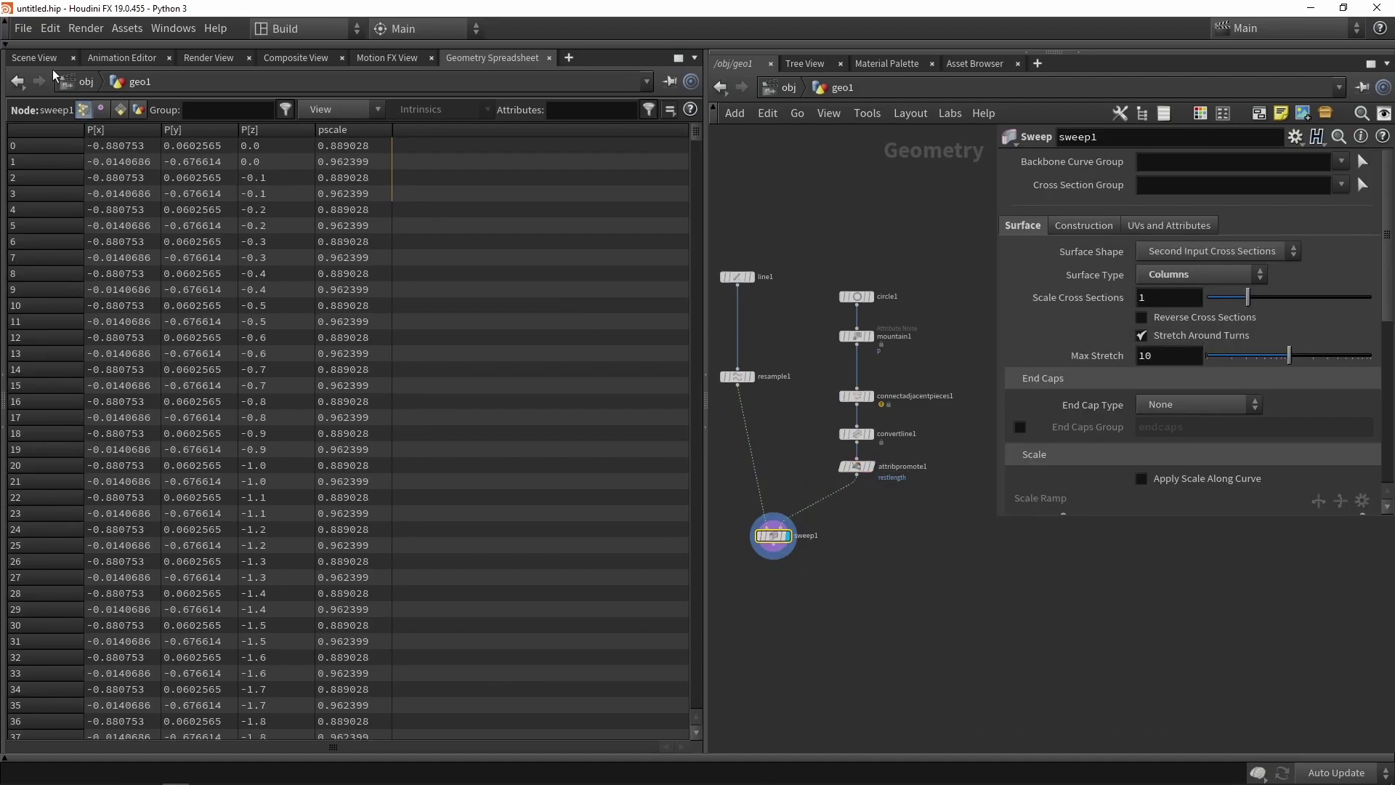
click(35, 57)
- Add a second Sweep node connected beneath the first one and display it
key(Tab)
text(s)
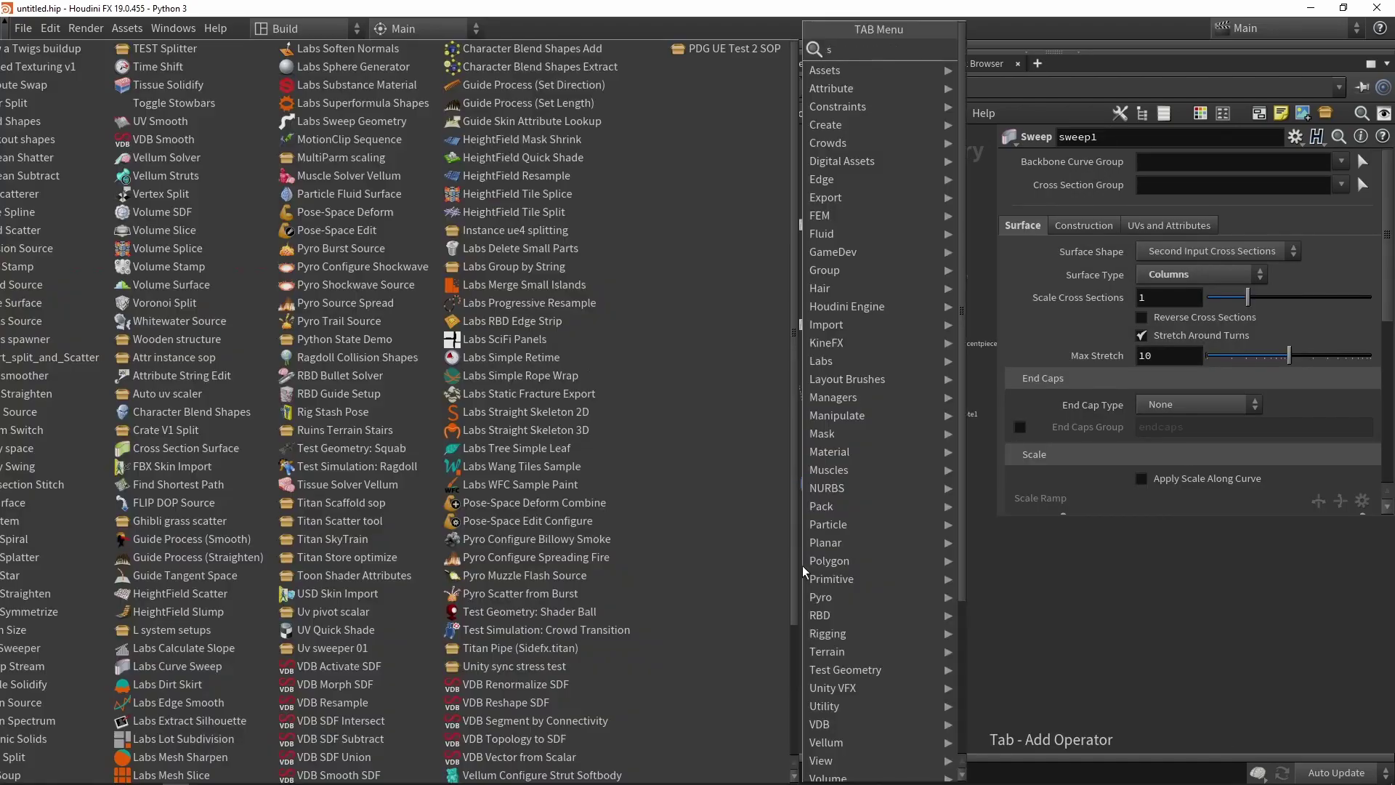
text(weep)
key(Return)
click(830, 566)
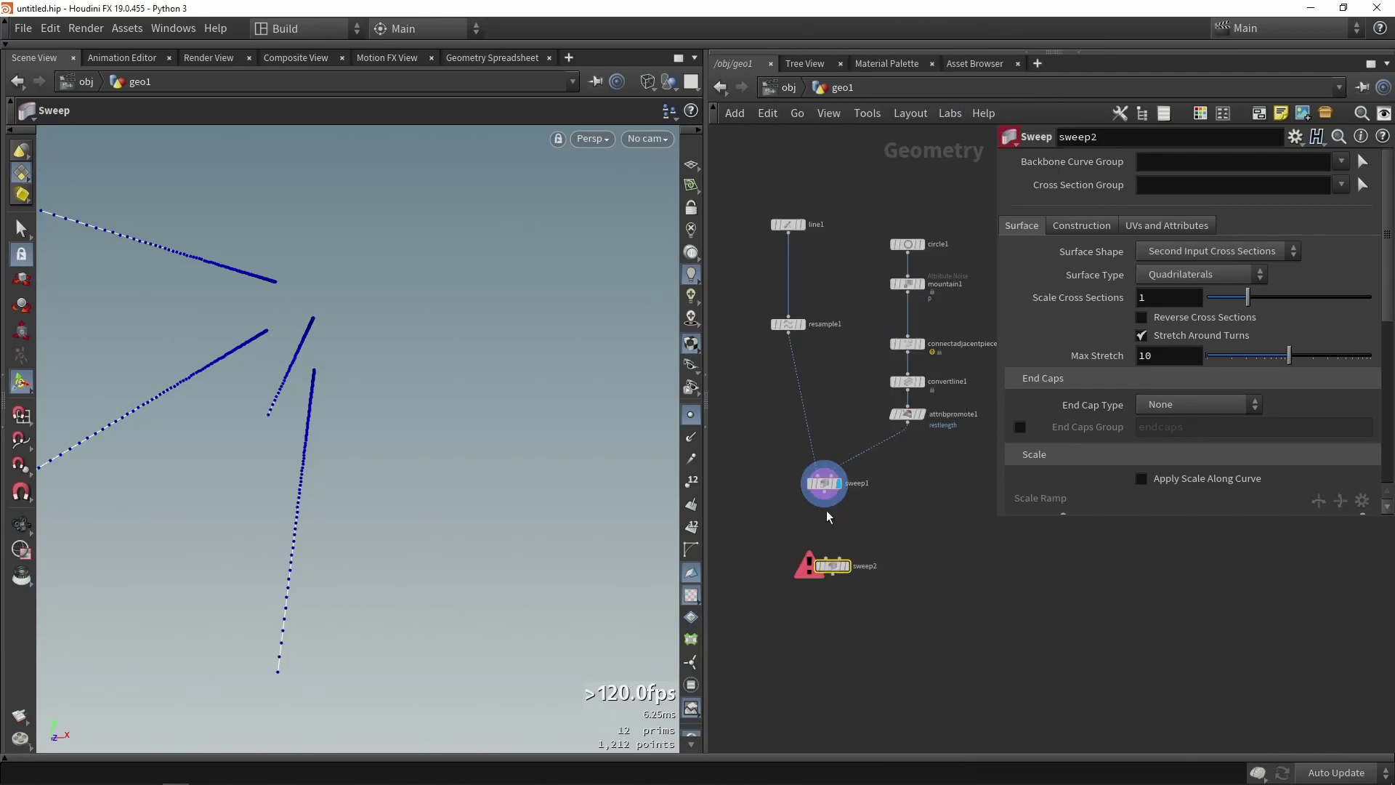
scroll(827, 496, up, 3)
drag(824, 488, 818, 592)
click(861, 615)
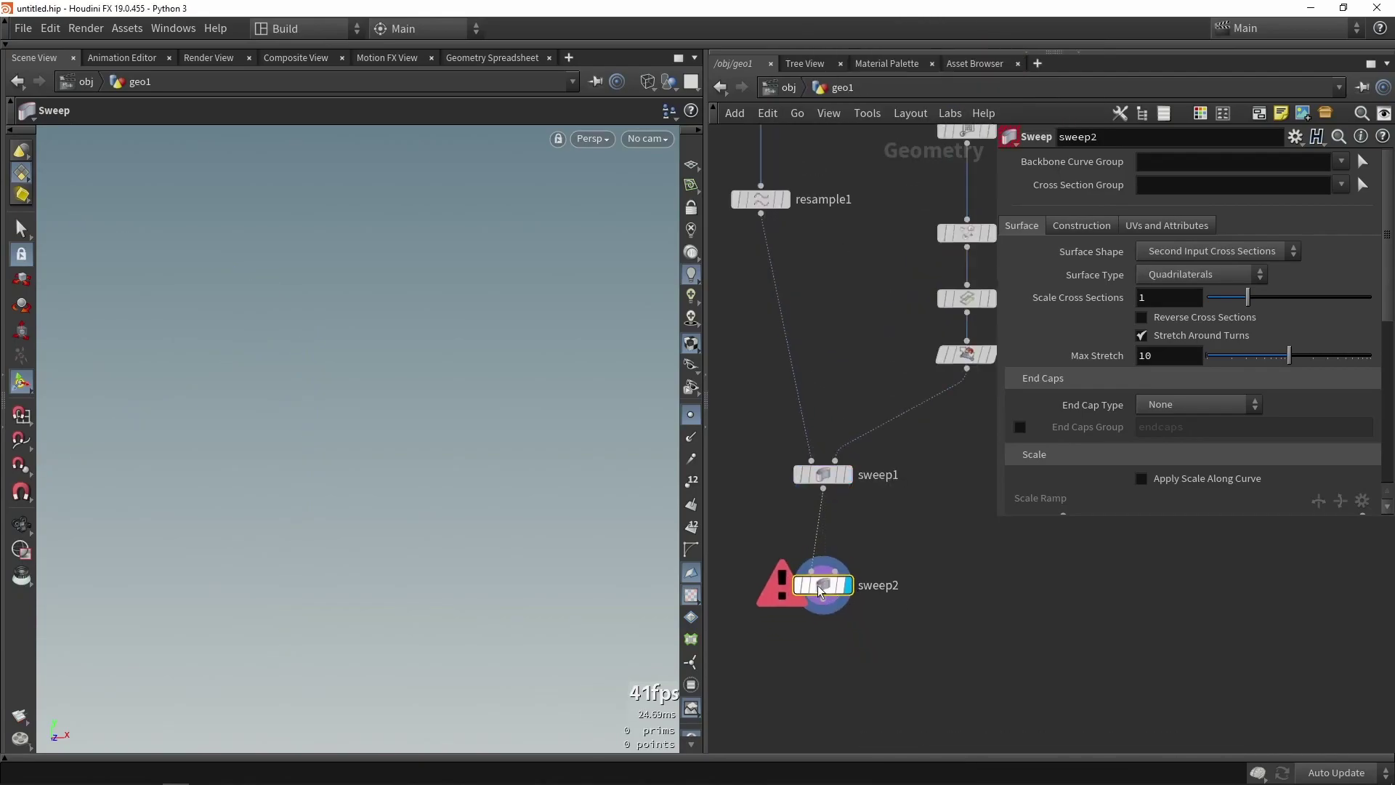
- Set the second Sweep node's surface shape to Round Tube and view it shaded without point markers
click(1215, 251)
click(1185, 289)
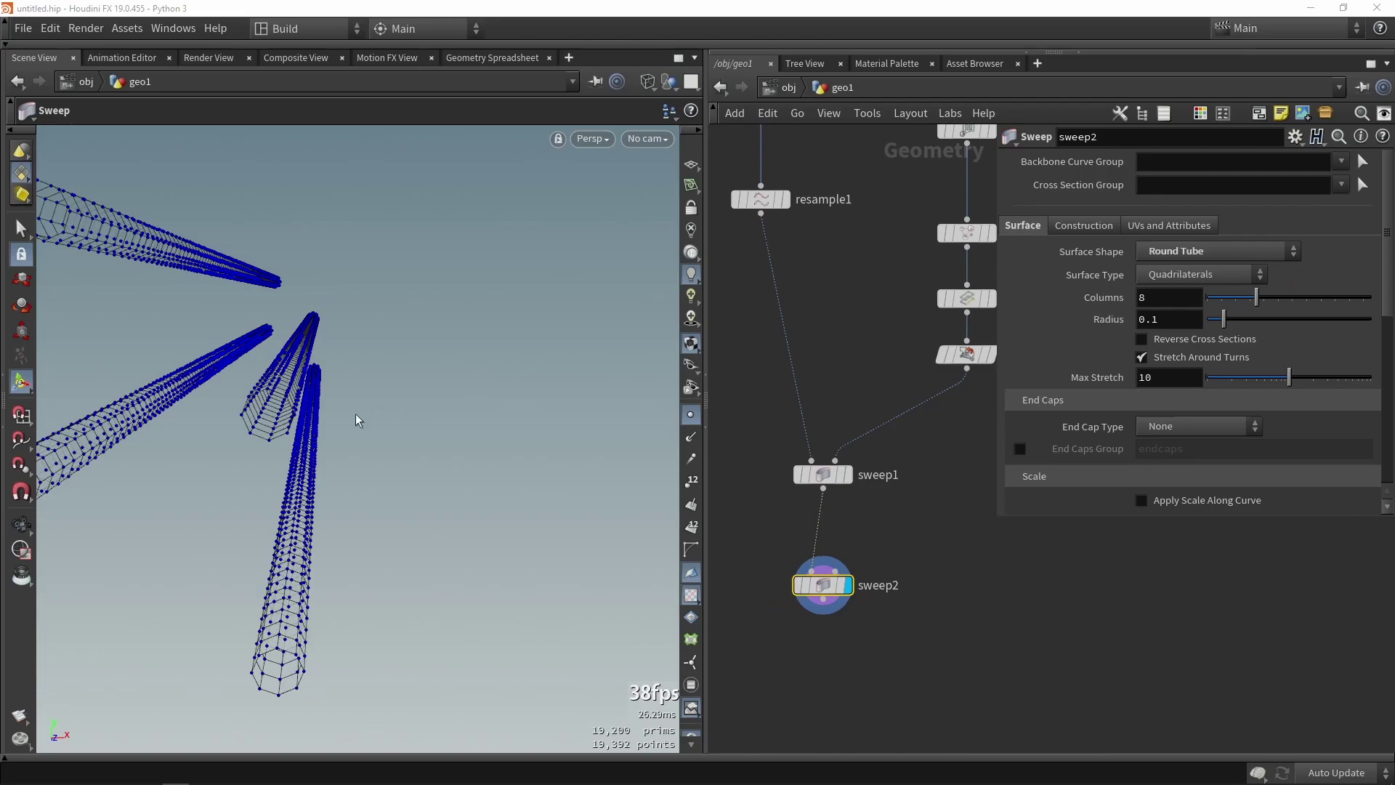
mouse_move(356, 415)
alt+mouse_down()
mouse_move(339, 421)
mouse_move(380, 455)
mouse_move(502, 428)
alt+mouse_up()
key(w)
click(690, 415)
key(Return)
- Set the second Sweep node's radius to 0.5 and columns to 24, and inspect the tubes' fit
click(1162, 319)
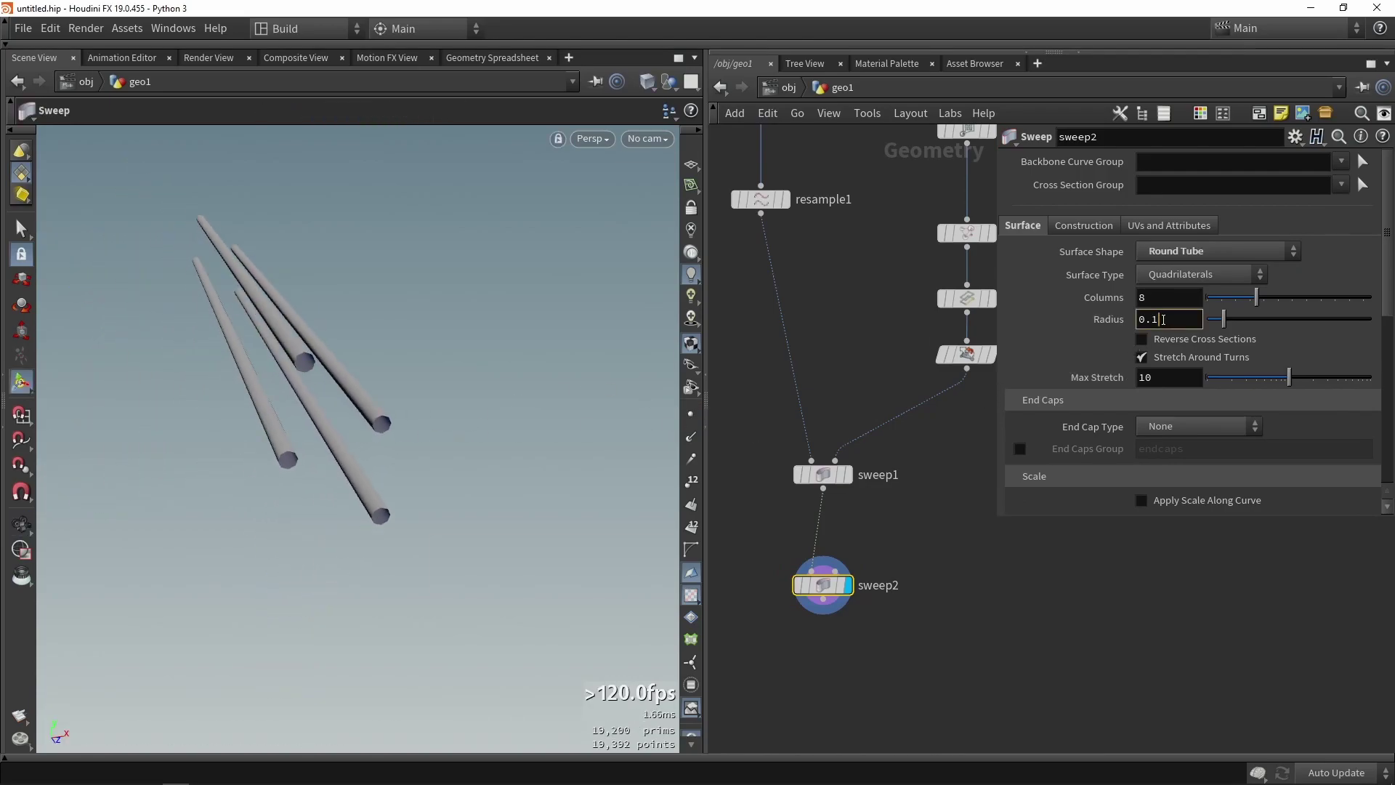
key(Return)
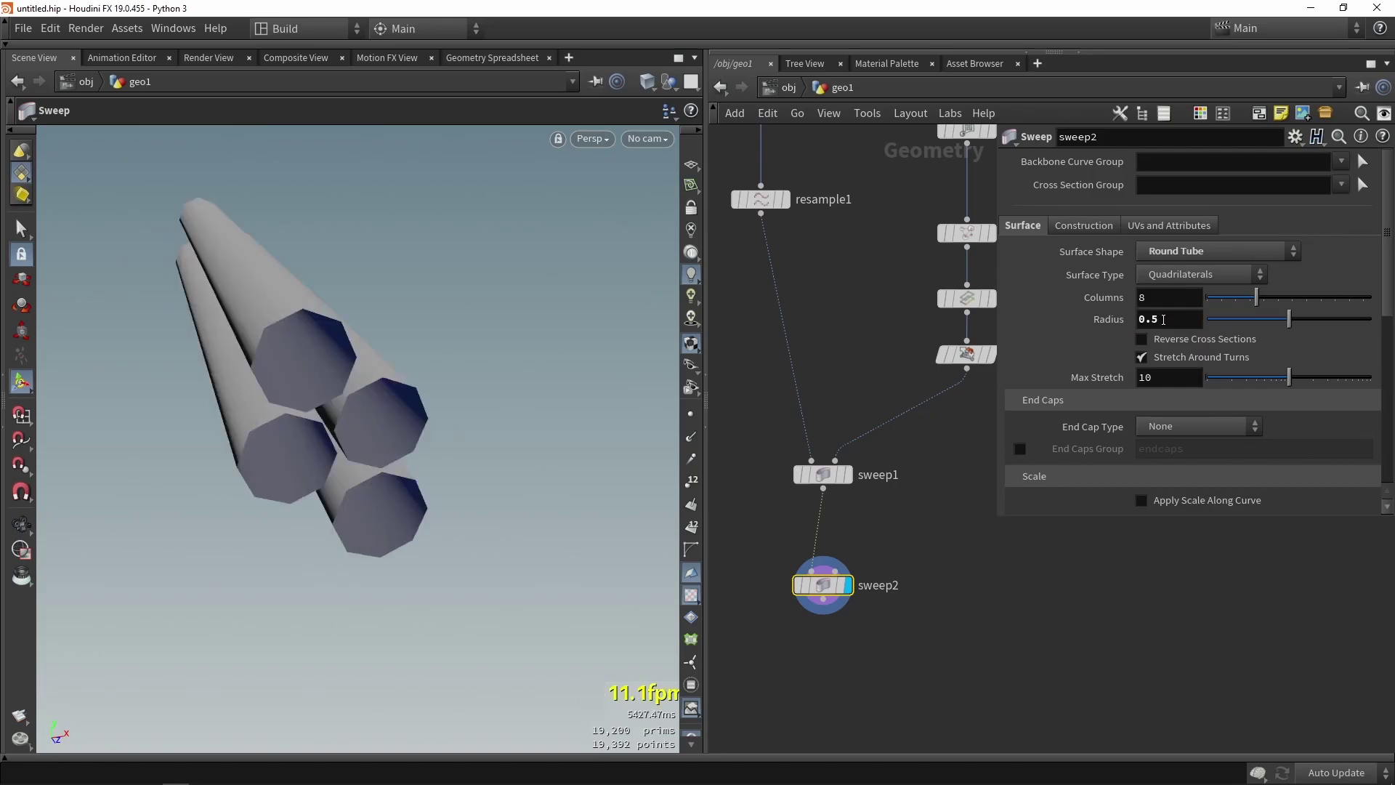
alt+drag(447, 458, 426, 449)
drag(1295, 298, 1371, 297)
alt+drag(590, 476, 492, 424)
alt+right_drag(492, 423, 340, 443)
alt+drag(339, 442, 364, 417)
alt+scroll(402, 395, down, 4)
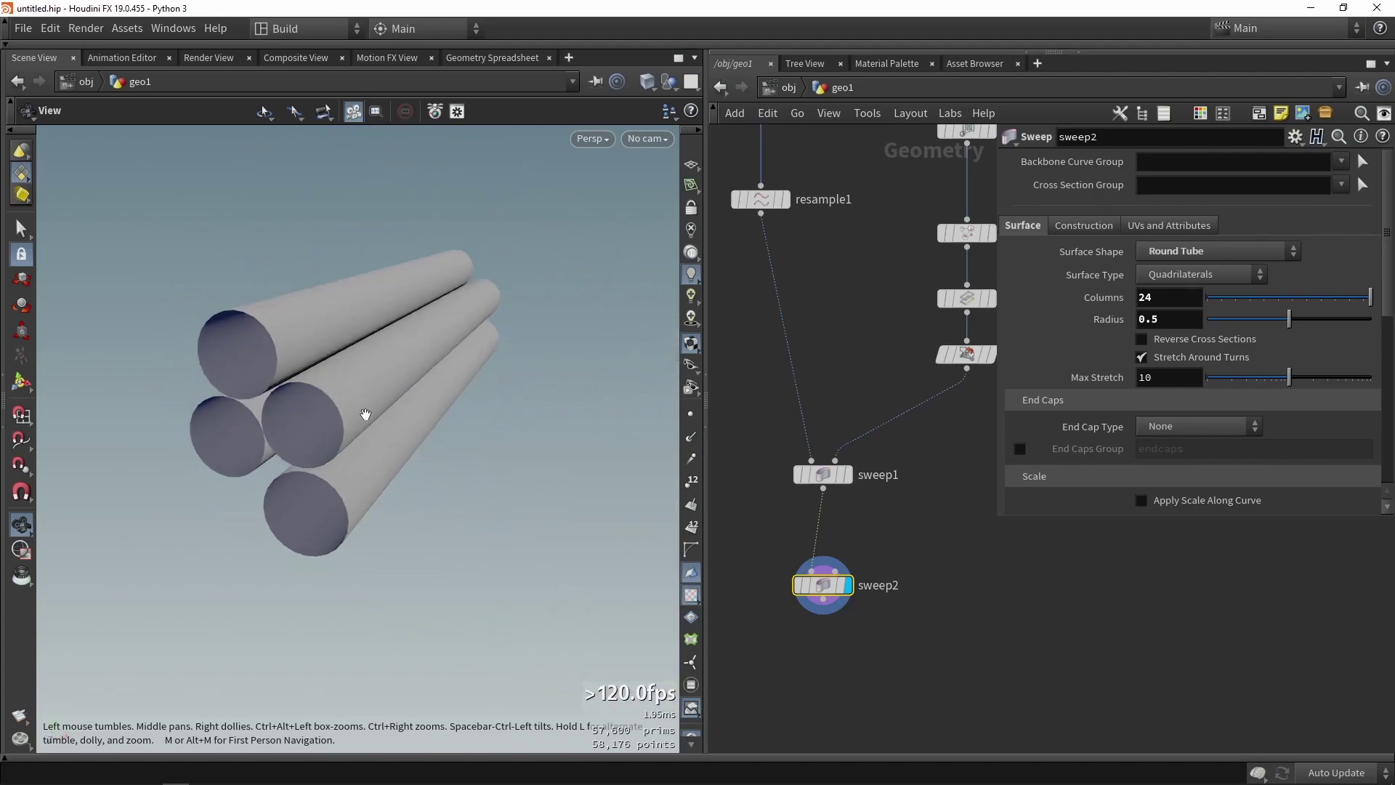
alt+scroll(365, 416, down, 2)
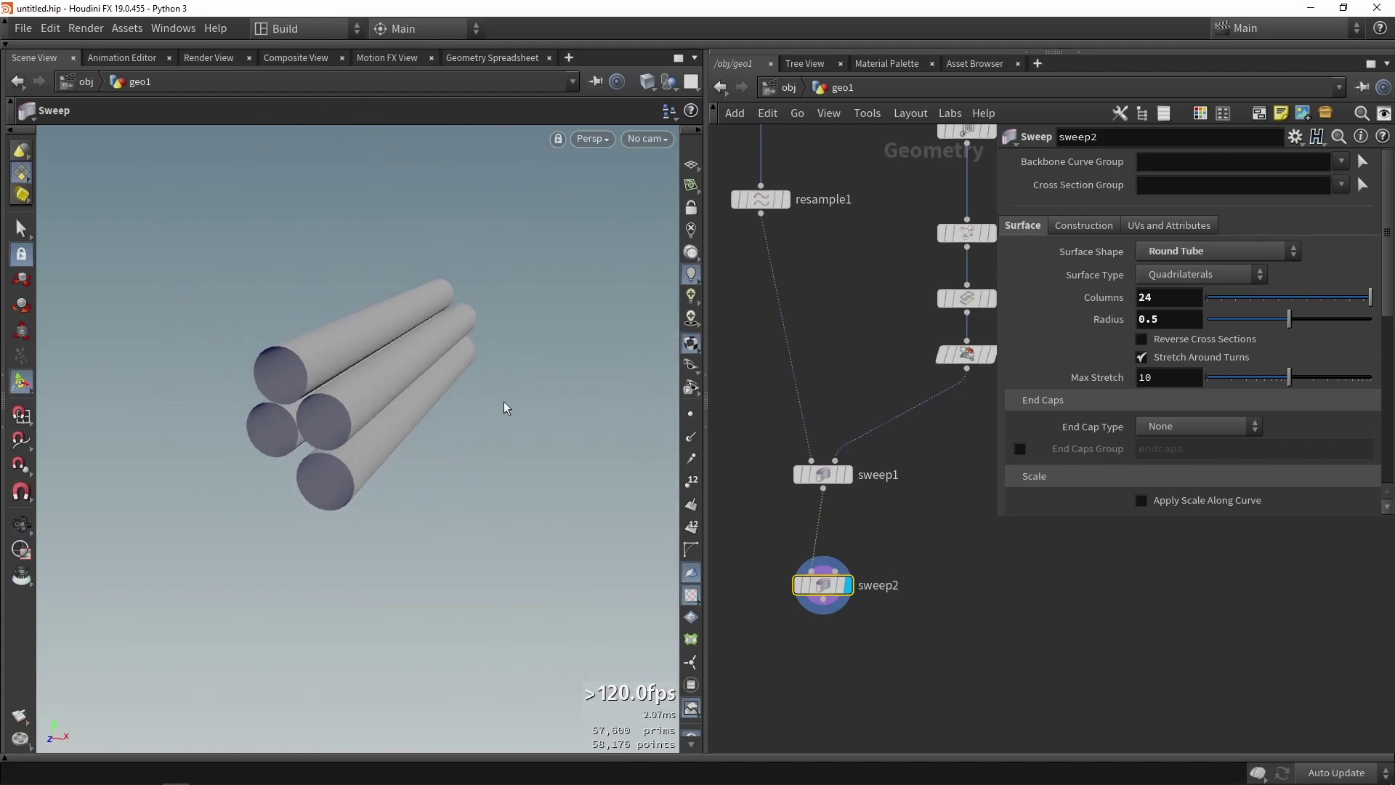
- Set the Mountain node's noise amplitude to 3.09 and element size to 1.73
middle_drag(881, 311, 836, 364)
scroll(837, 363, down, 2)
click(892, 257)
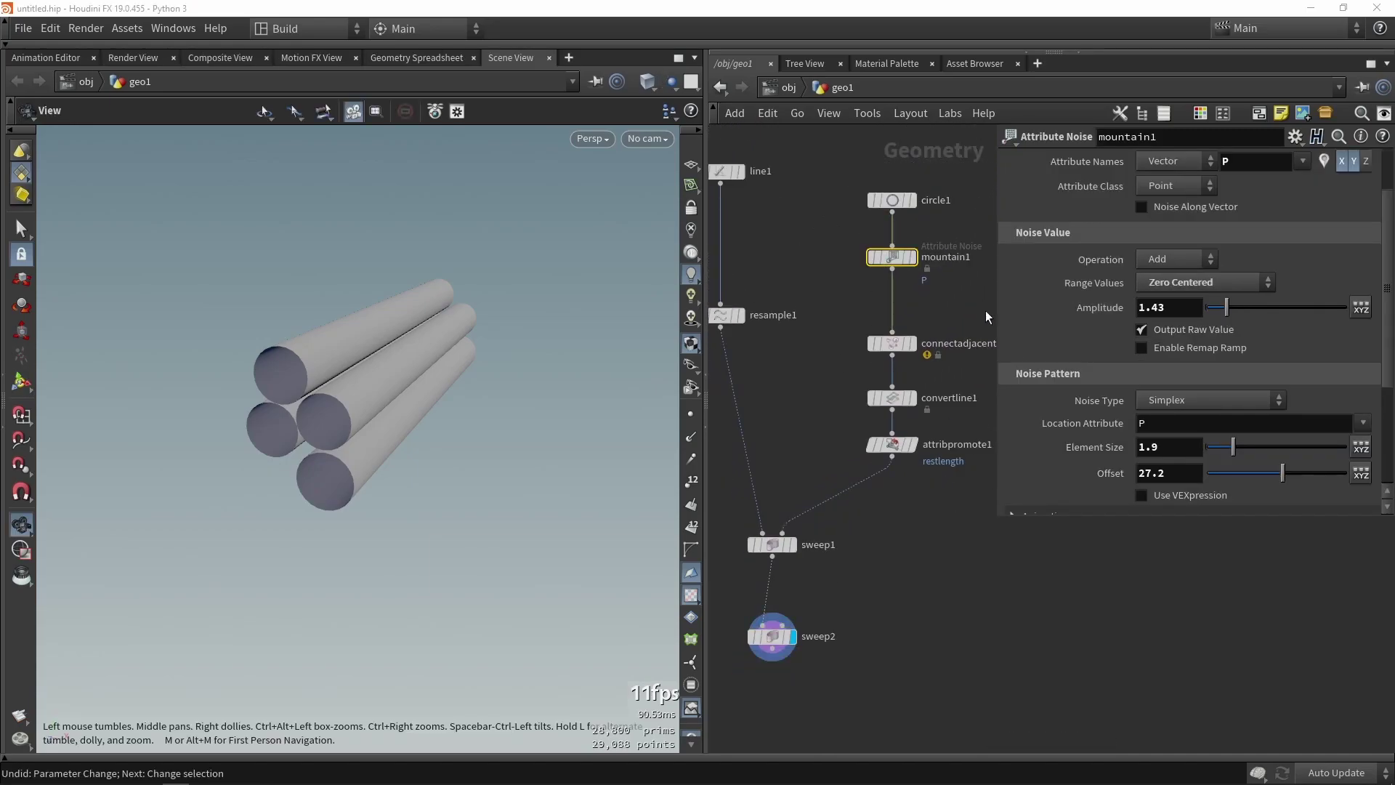
drag(892, 257, 892, 260)
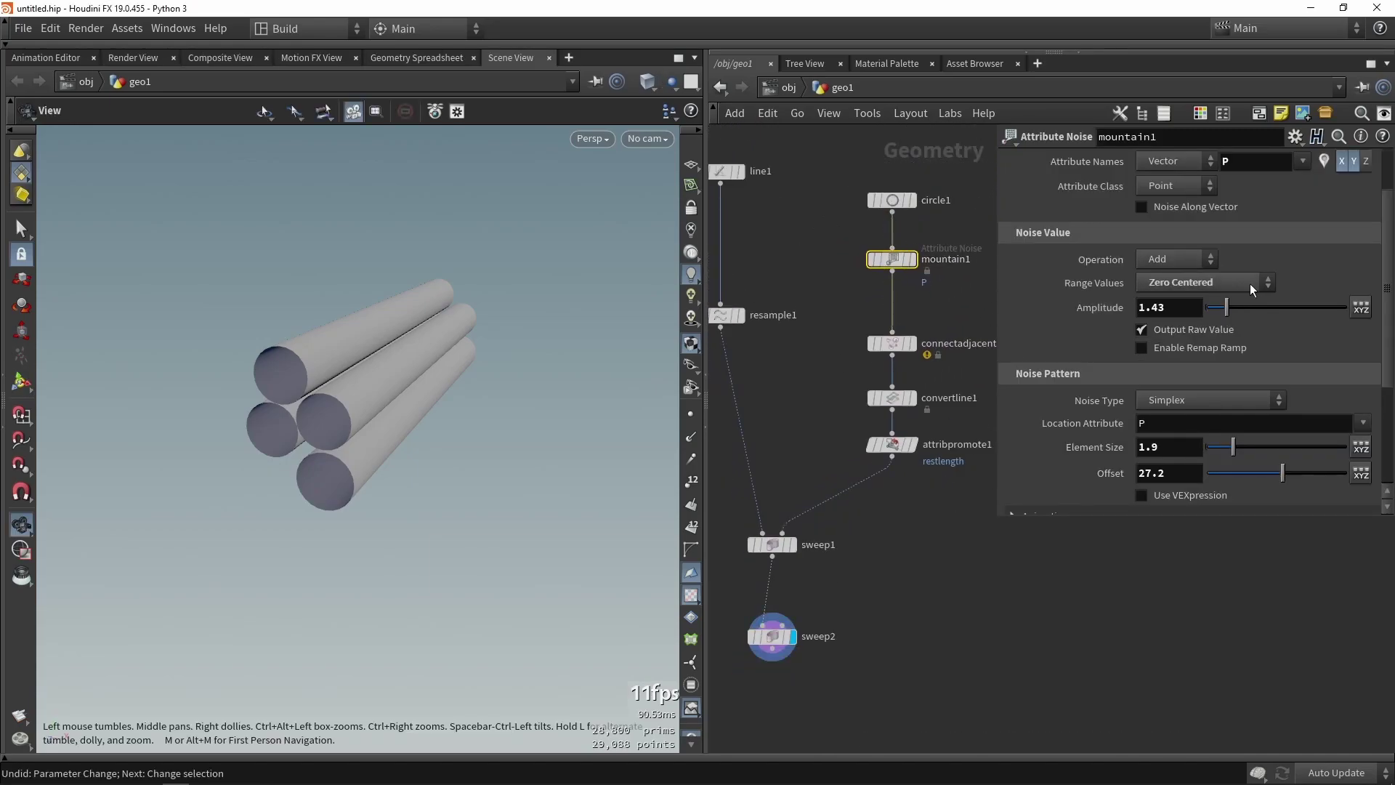
mouse_move(1227, 307)
mouse_down()
mouse_move(1278, 307)
mouse_move(1188, 323)
mouse_move(1249, 309)
mouse_up()
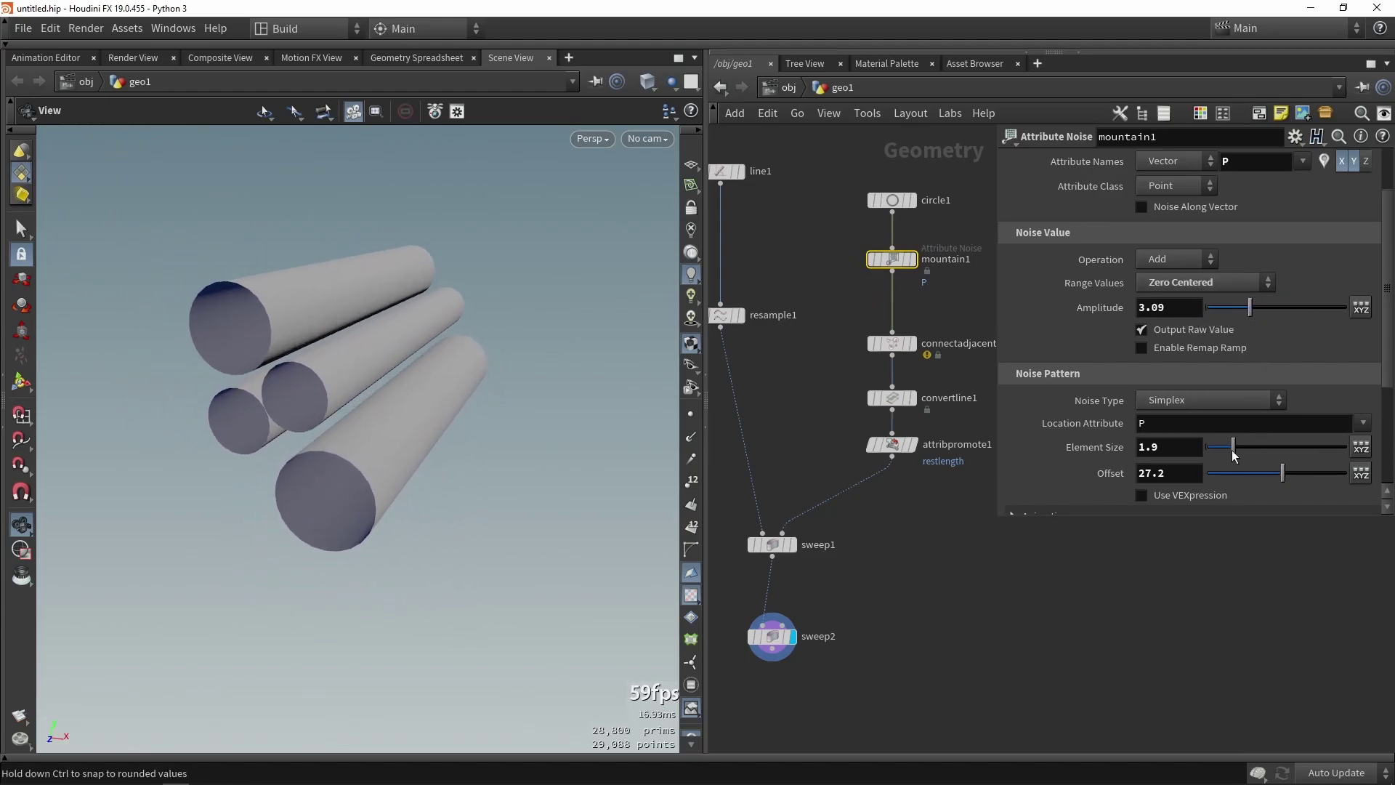
mouse_move(1234, 455)
mouse_down()
mouse_move(1272, 452)
mouse_move(1210, 445)
mouse_move(1230, 447)
mouse_up()
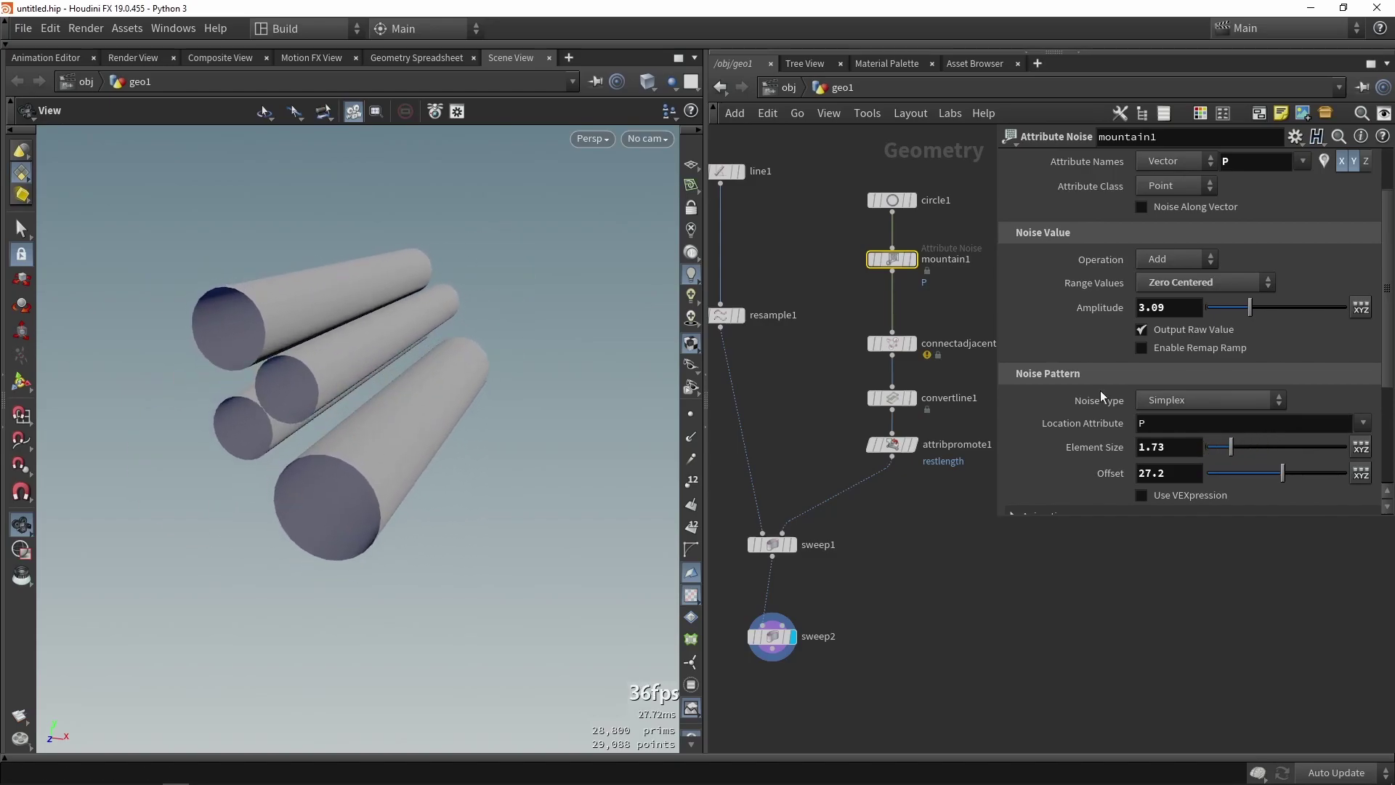
- Increase the Circle node's divisions to 8 and view the resulting tubes from another angle
click(893, 201)
mouse_move(1220, 314)
mouse_down()
mouse_move(1280, 323)
mouse_move(1213, 325)
mouse_move(1233, 321)
mouse_up()
mouse_move(312, 445)
mouse_down()
mouse_move(193, 421)
mouse_move(378, 415)
mouse_move(233, 415)
mouse_move(358, 408)
mouse_move(346, 436)
mouse_move(511, 399)
mouse_move(299, 403)
mouse_move(455, 400)
mouse_up()
- Display the Connect Adjacent Pieces node in wireframe to examine the connections between points
click(912, 344)
click(894, 344)
key(w)
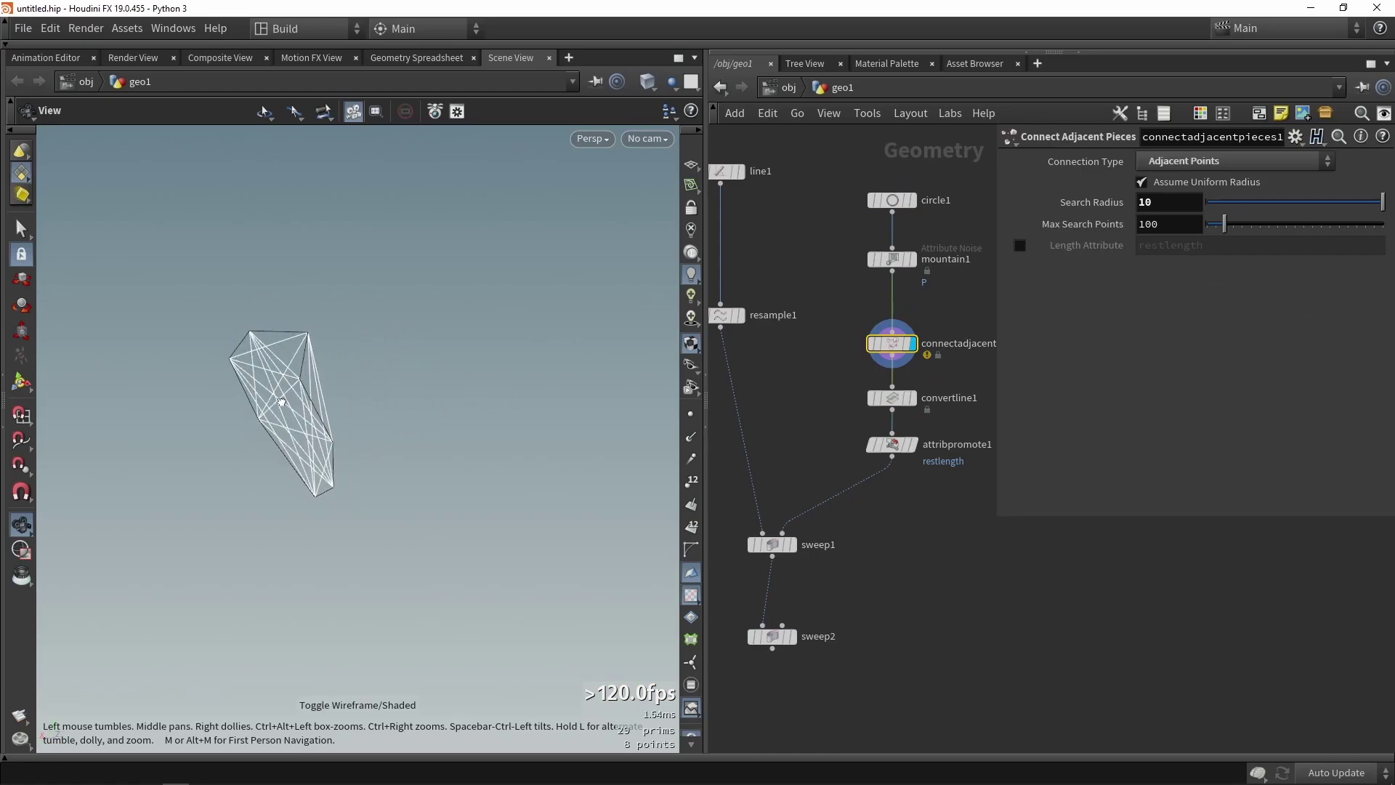
mouse_move(913, 406)
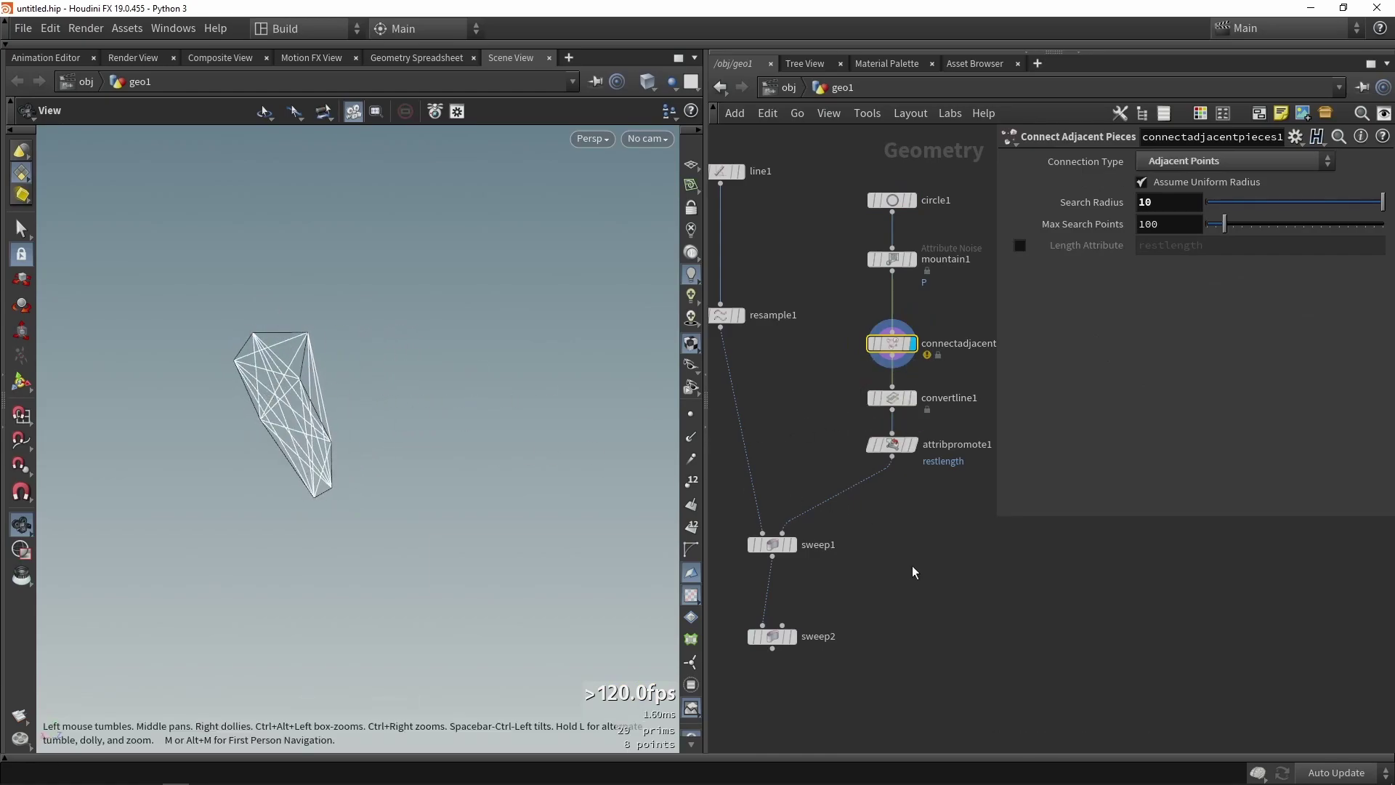
- Inspect the second Sweep node's tubes in shaded view and delete that node
middle_drag(840, 616, 878, 541)
click(831, 561)
click(809, 561)
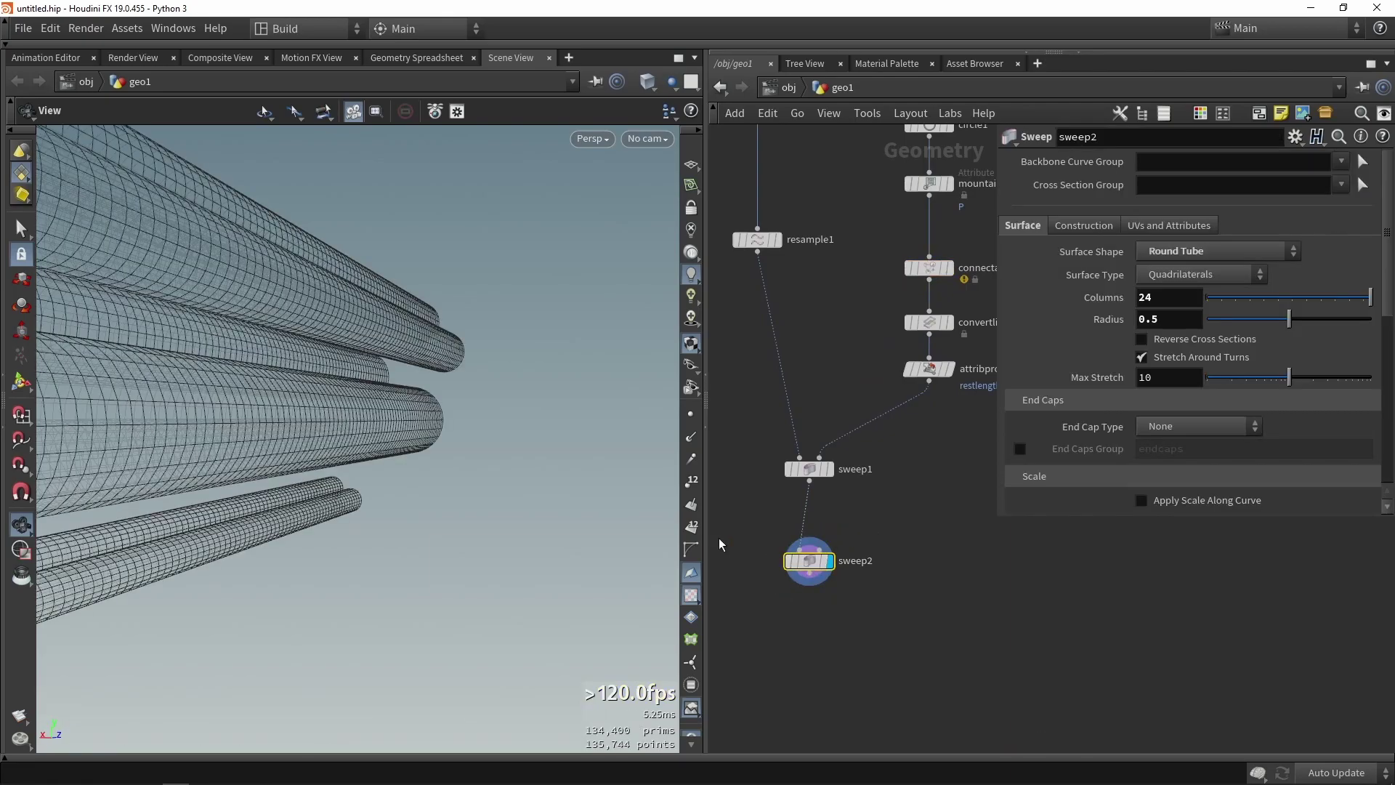
key(h)
key(w)
drag(372, 537, 452, 514)
key(Delete)
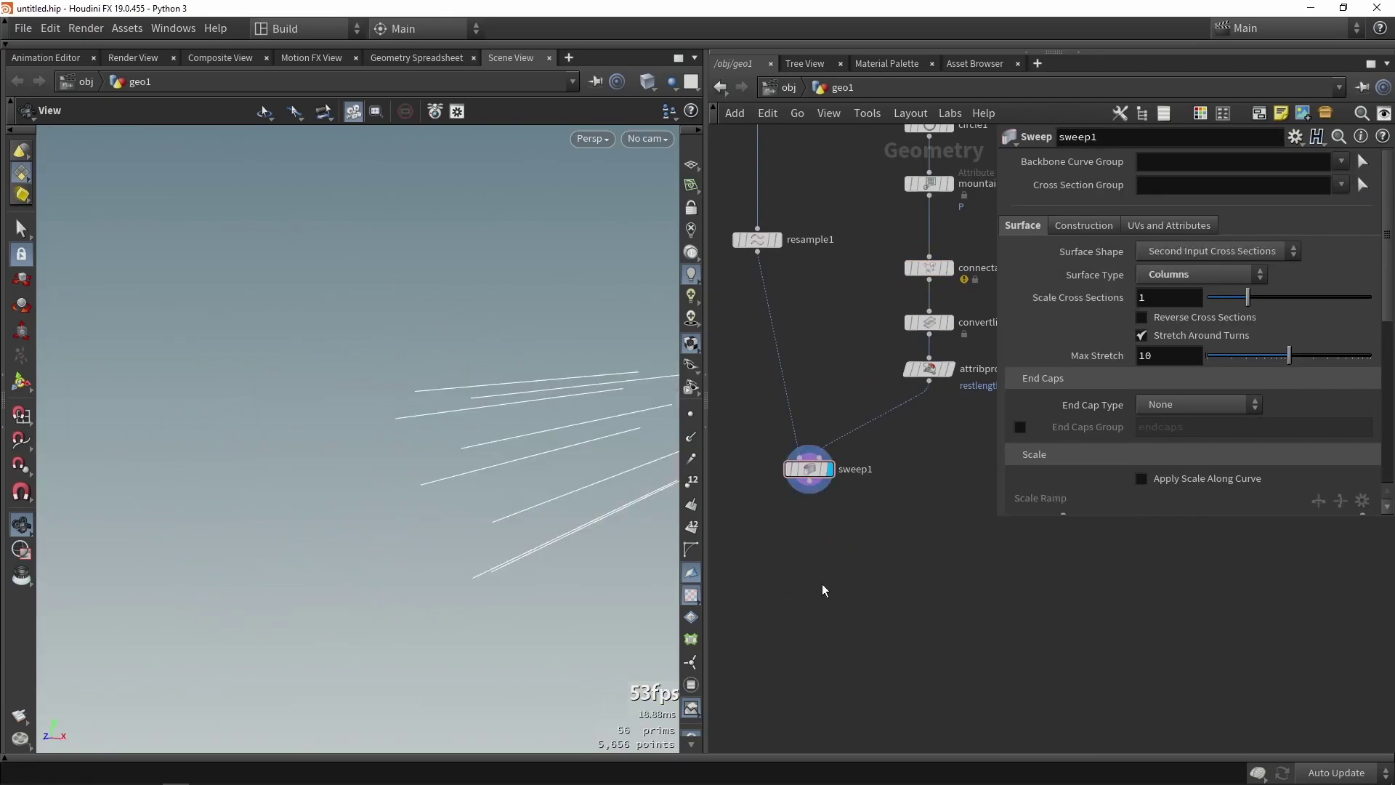
middle_drag(813, 592, 837, 594)
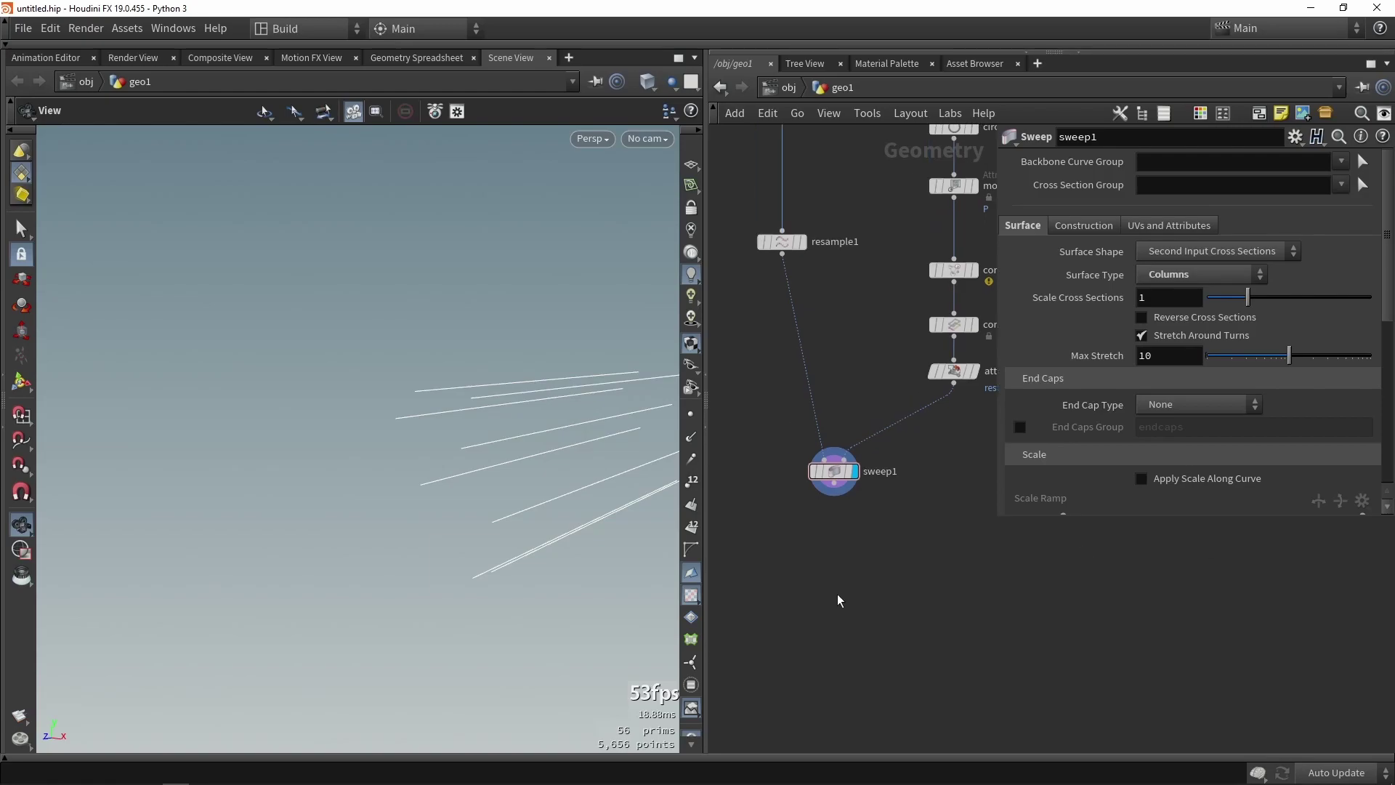
- Add a Vellum Configure Hair node fed by sweep1, display it, and set its constraint type to String
key(Tab)
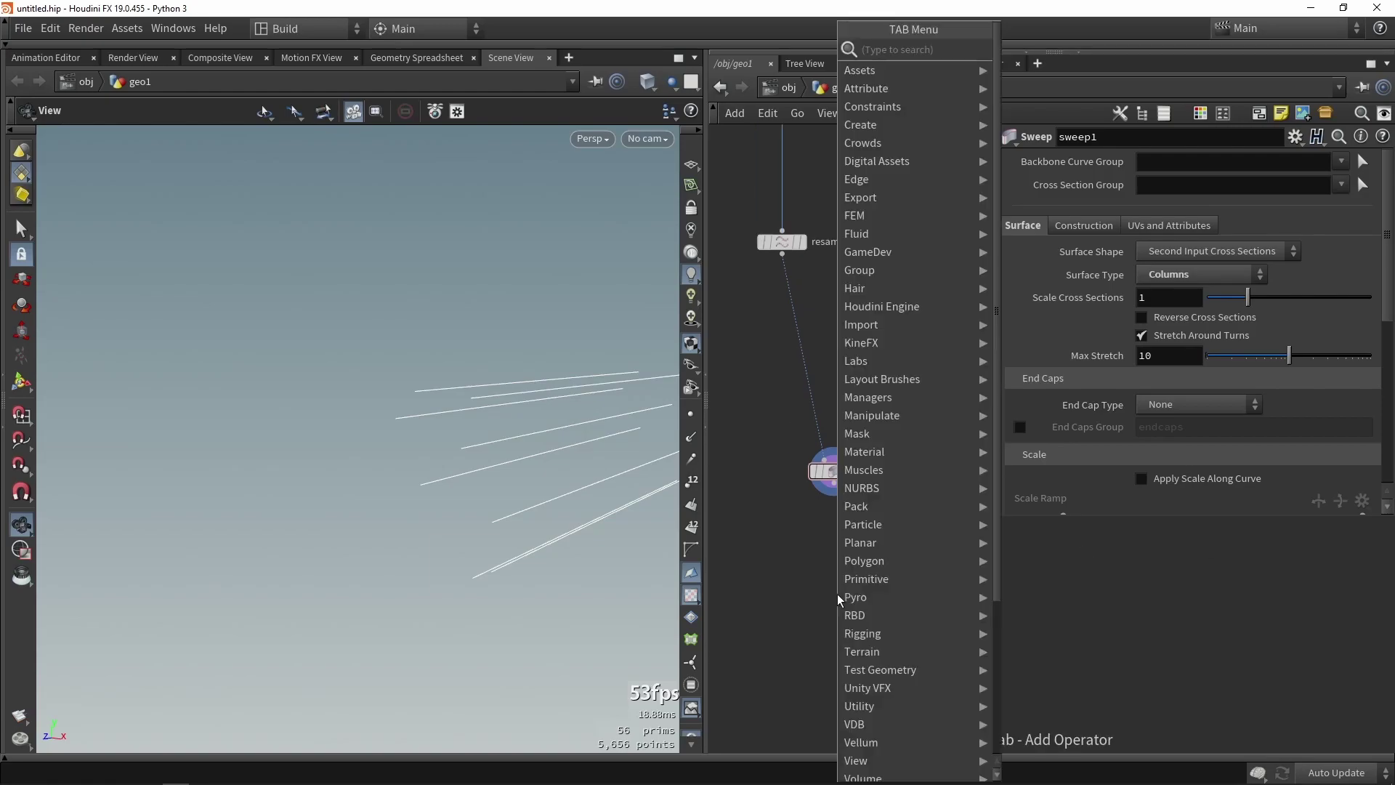
text(vell)
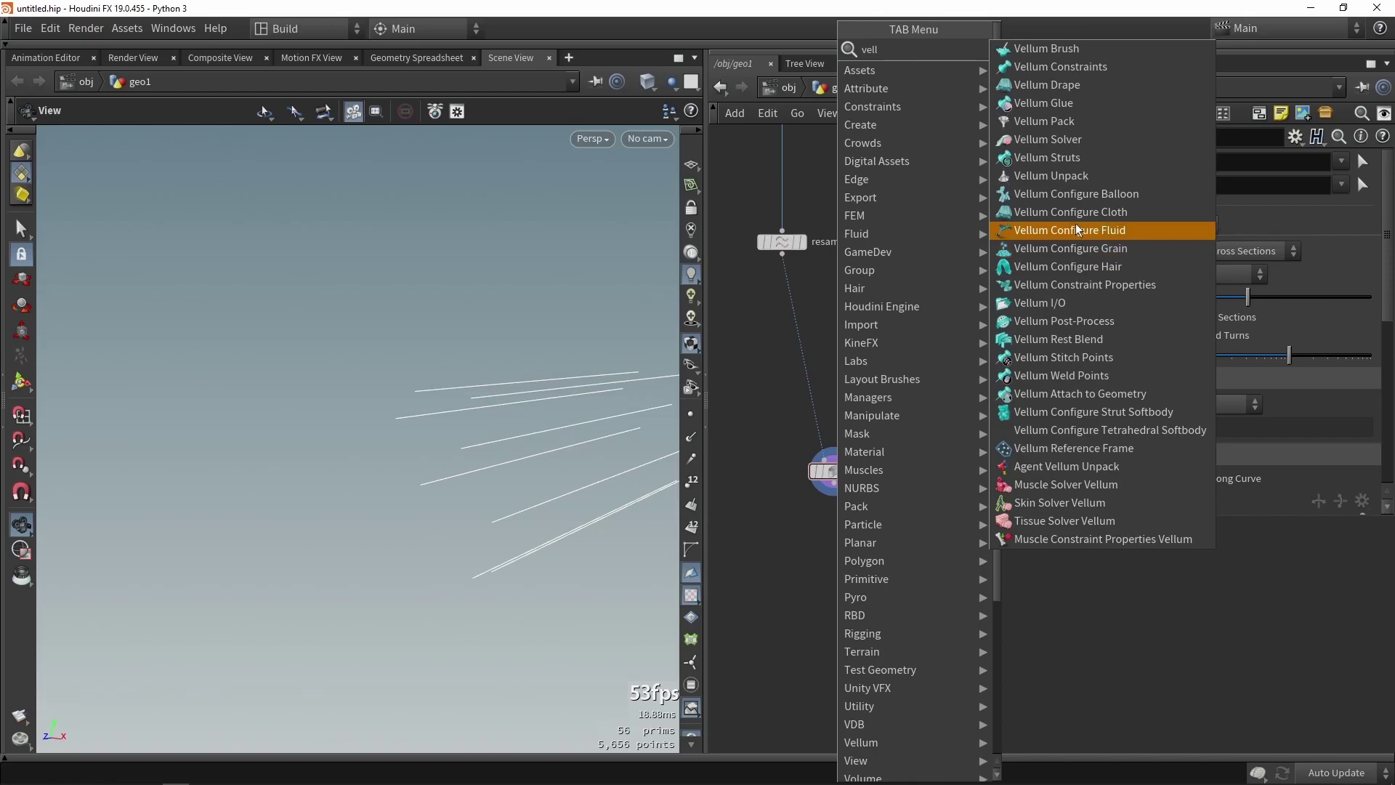
click(1082, 266)
click(829, 564)
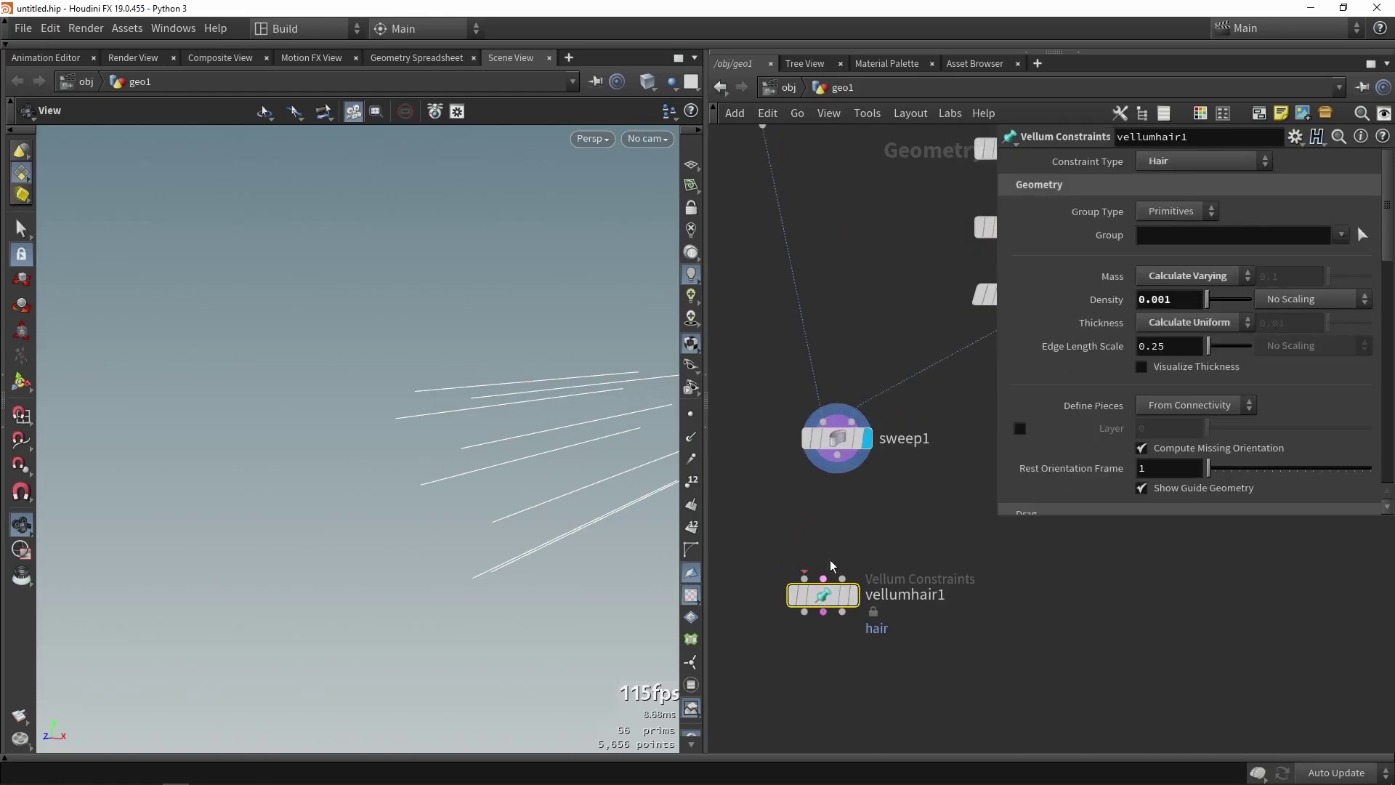
drag(839, 457, 854, 643)
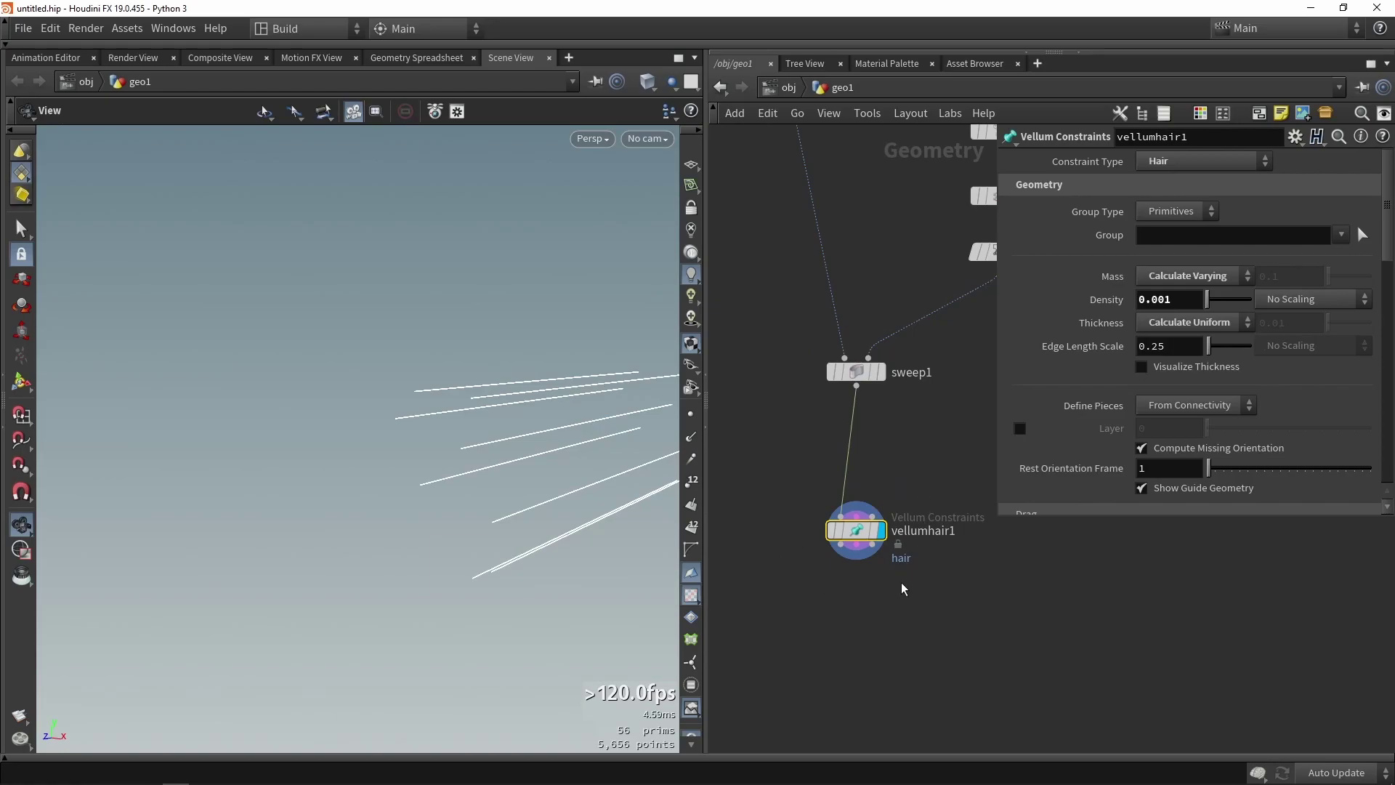
click(1210, 163)
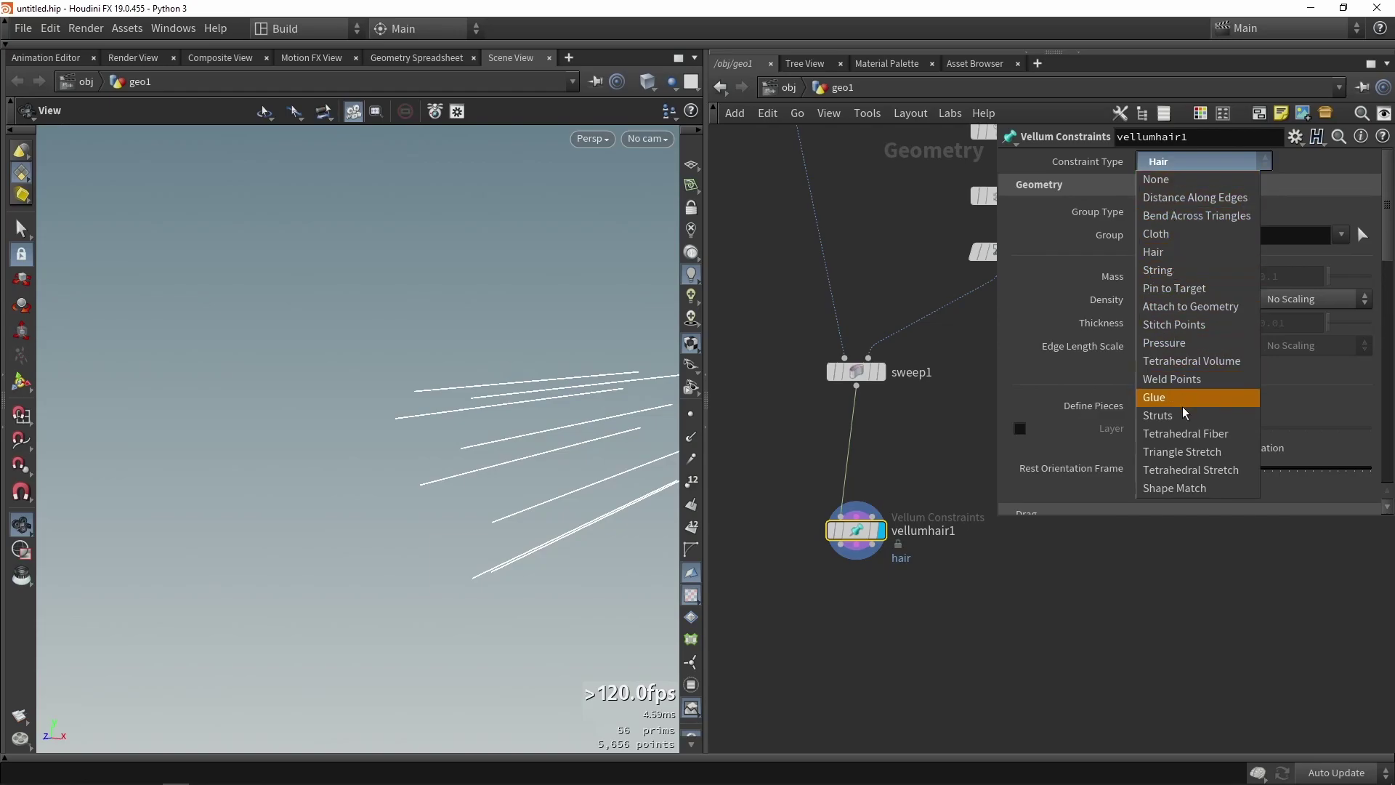
click(1168, 272)
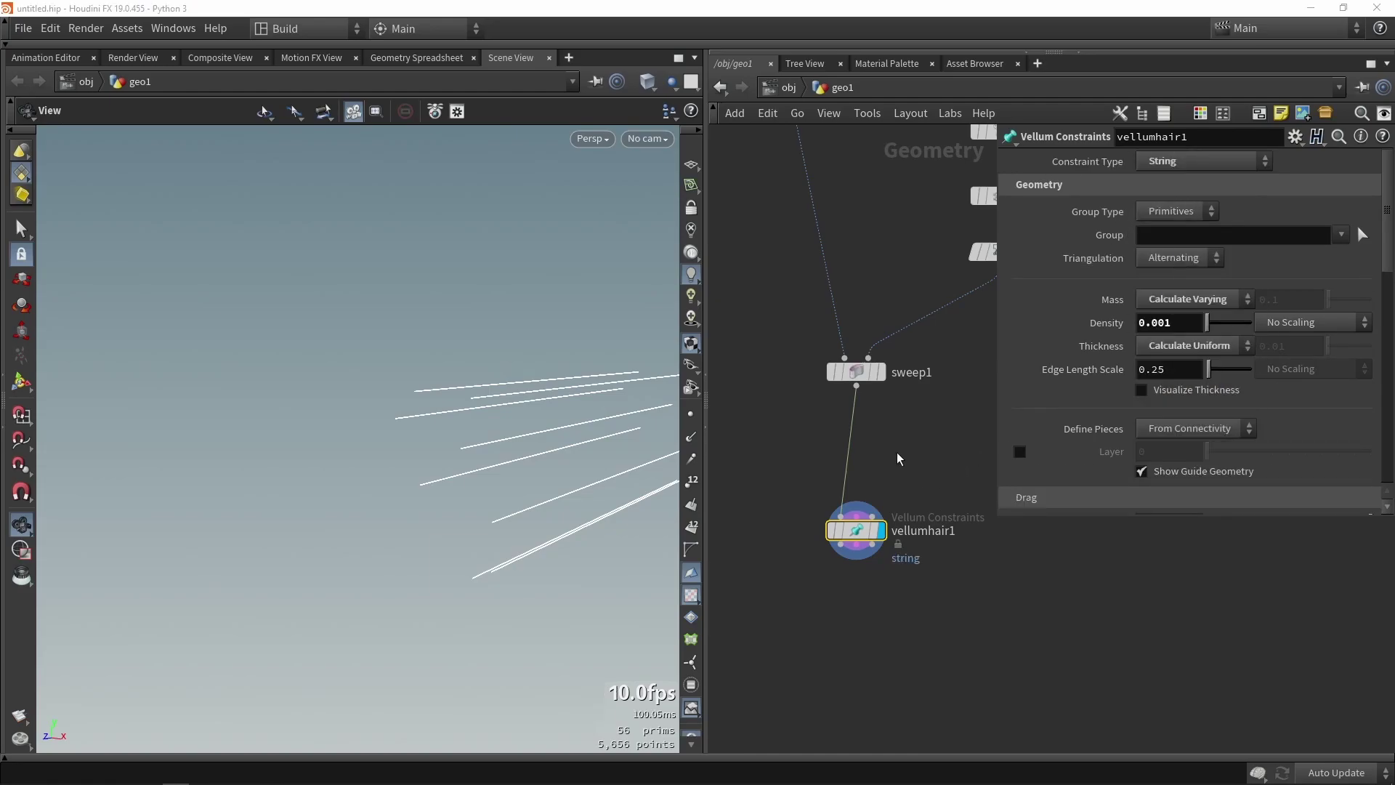
- Add a Vellum Solver node below vellumhair1, connect all three constraint outputs to it, and display the solver
middle_drag(868, 663, 871, 595)
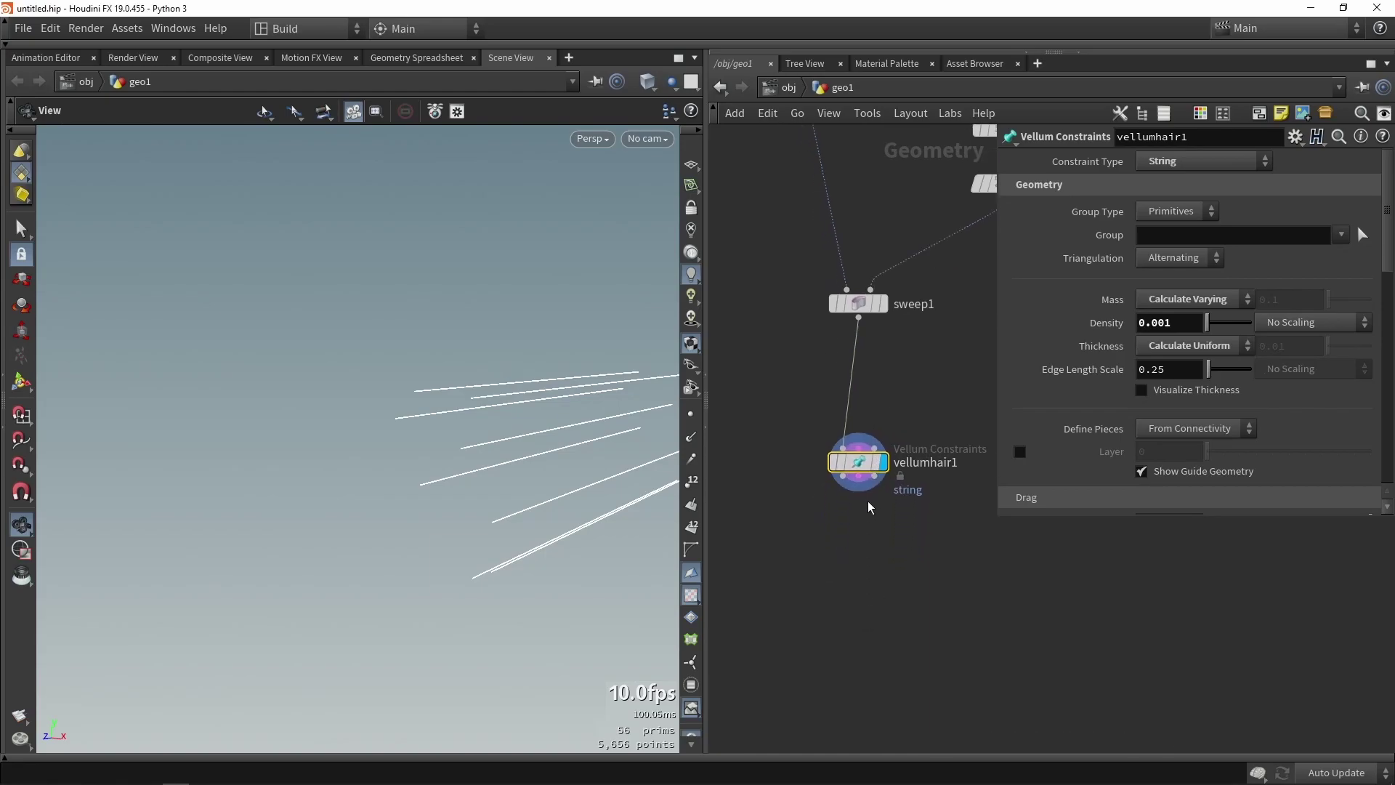
key(Tab)
text(s)
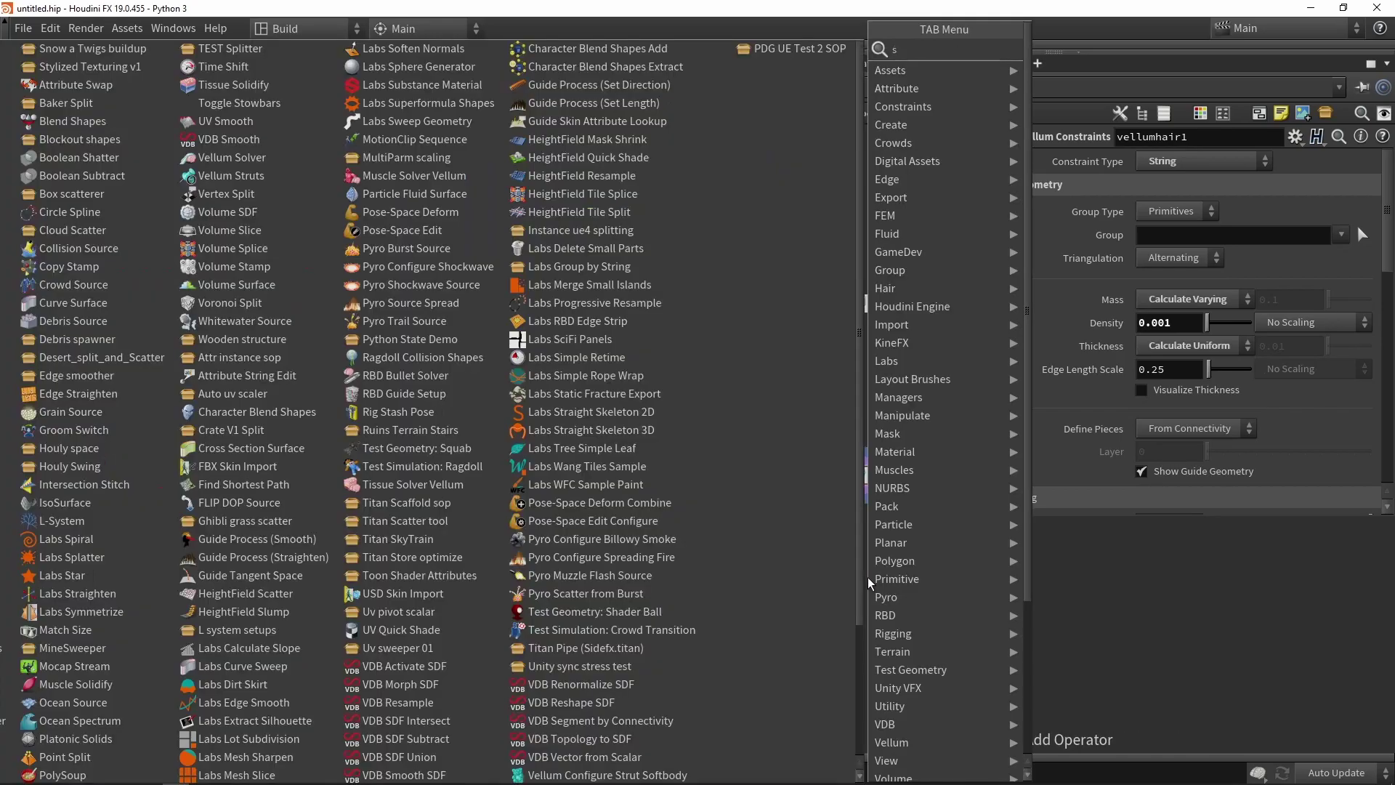
text(olver)
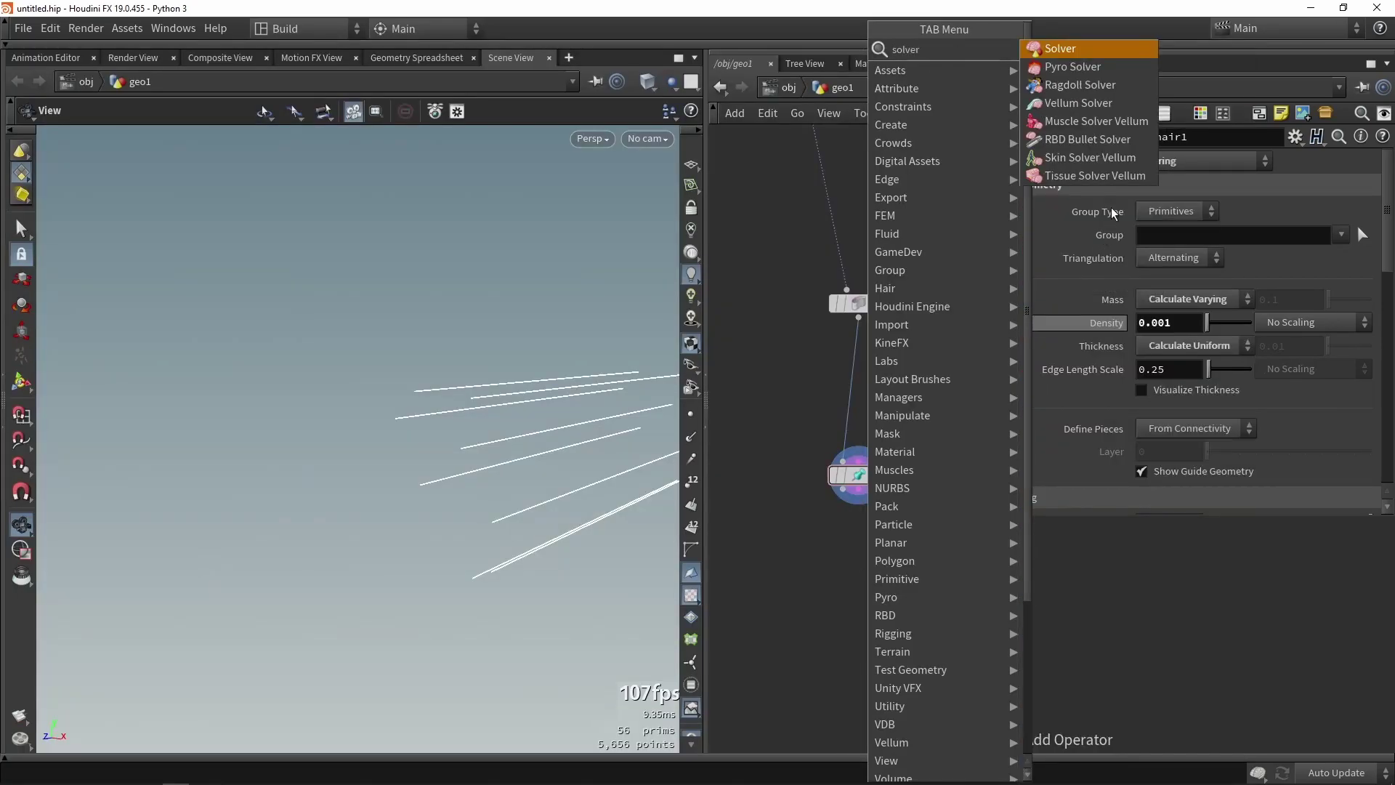
click(1090, 102)
click(854, 580)
scroll(854, 580, up, 3)
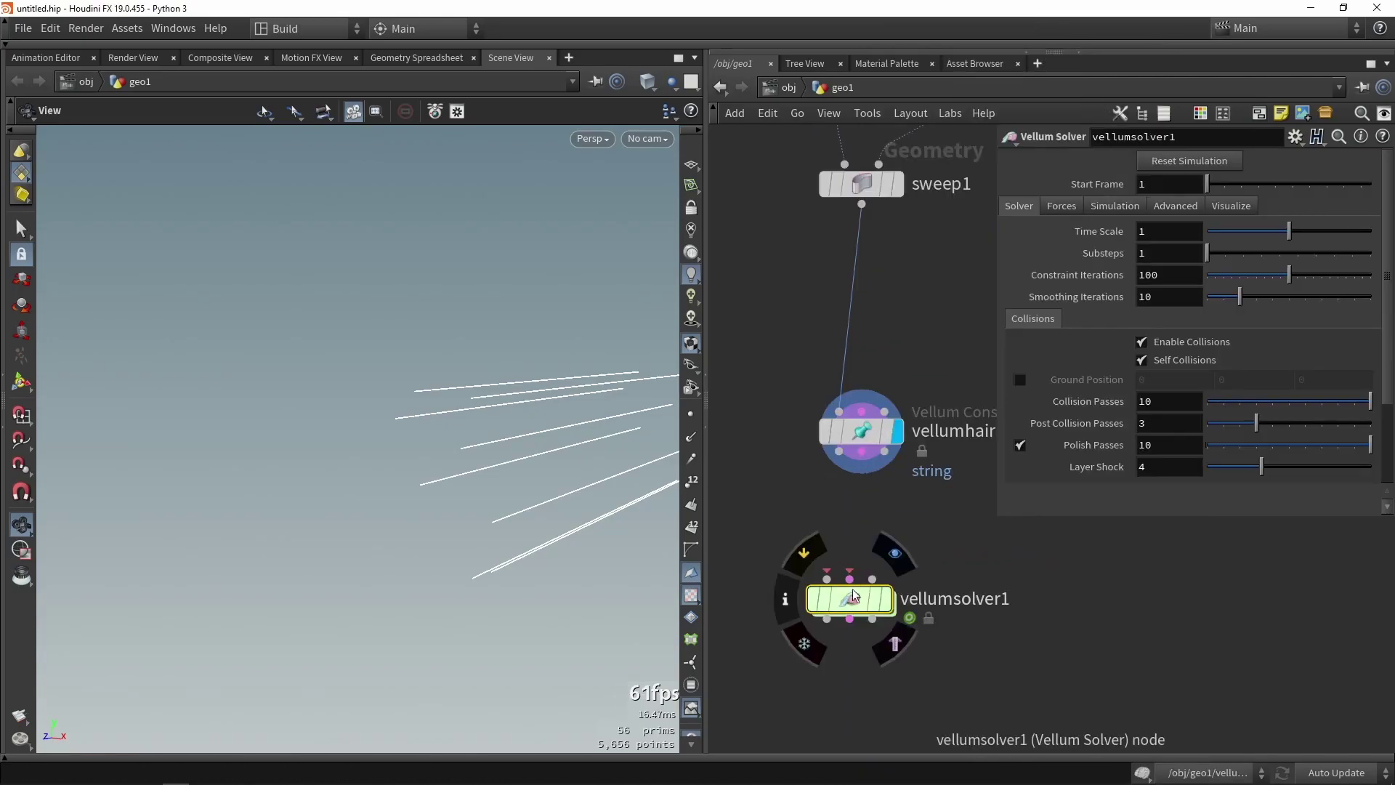
drag(836, 591, 859, 557)
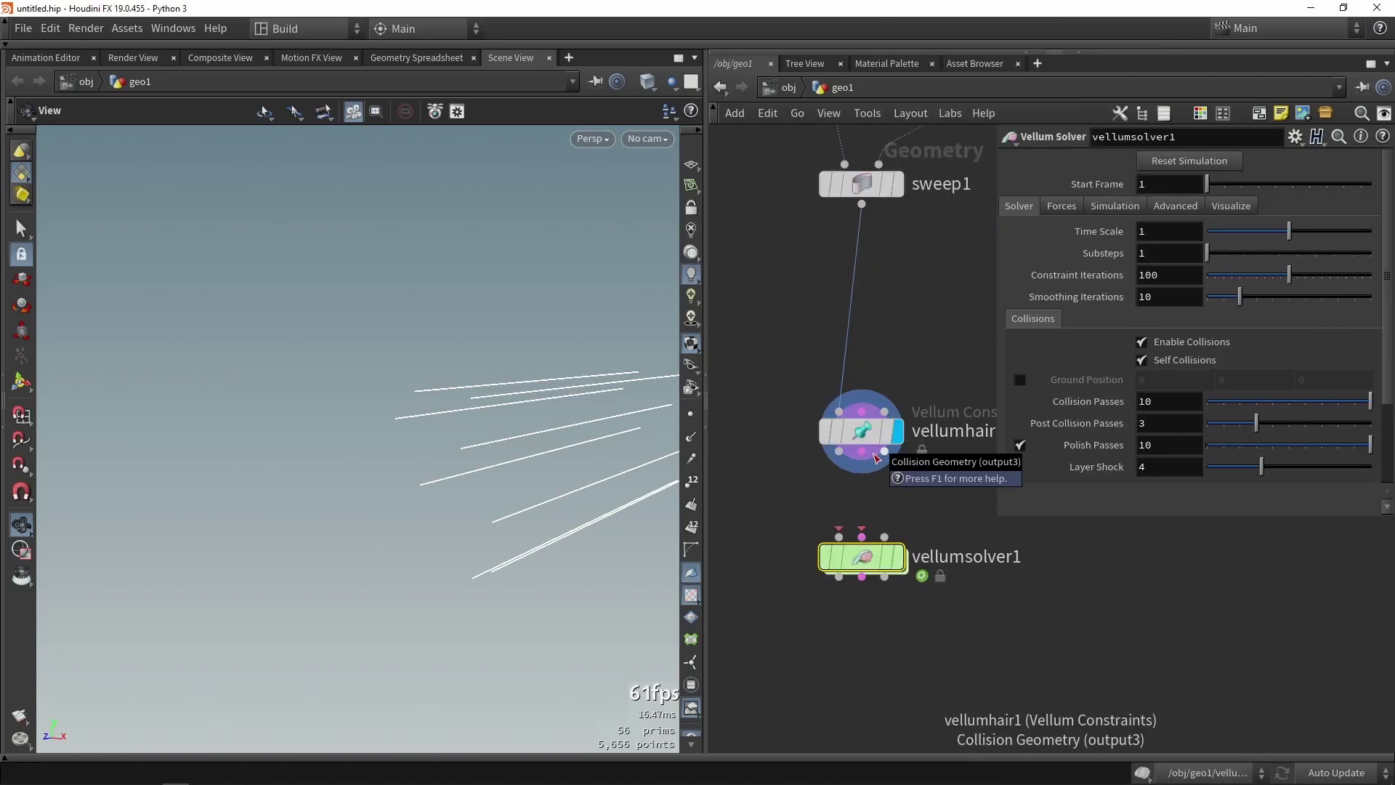
drag(875, 455, 853, 567)
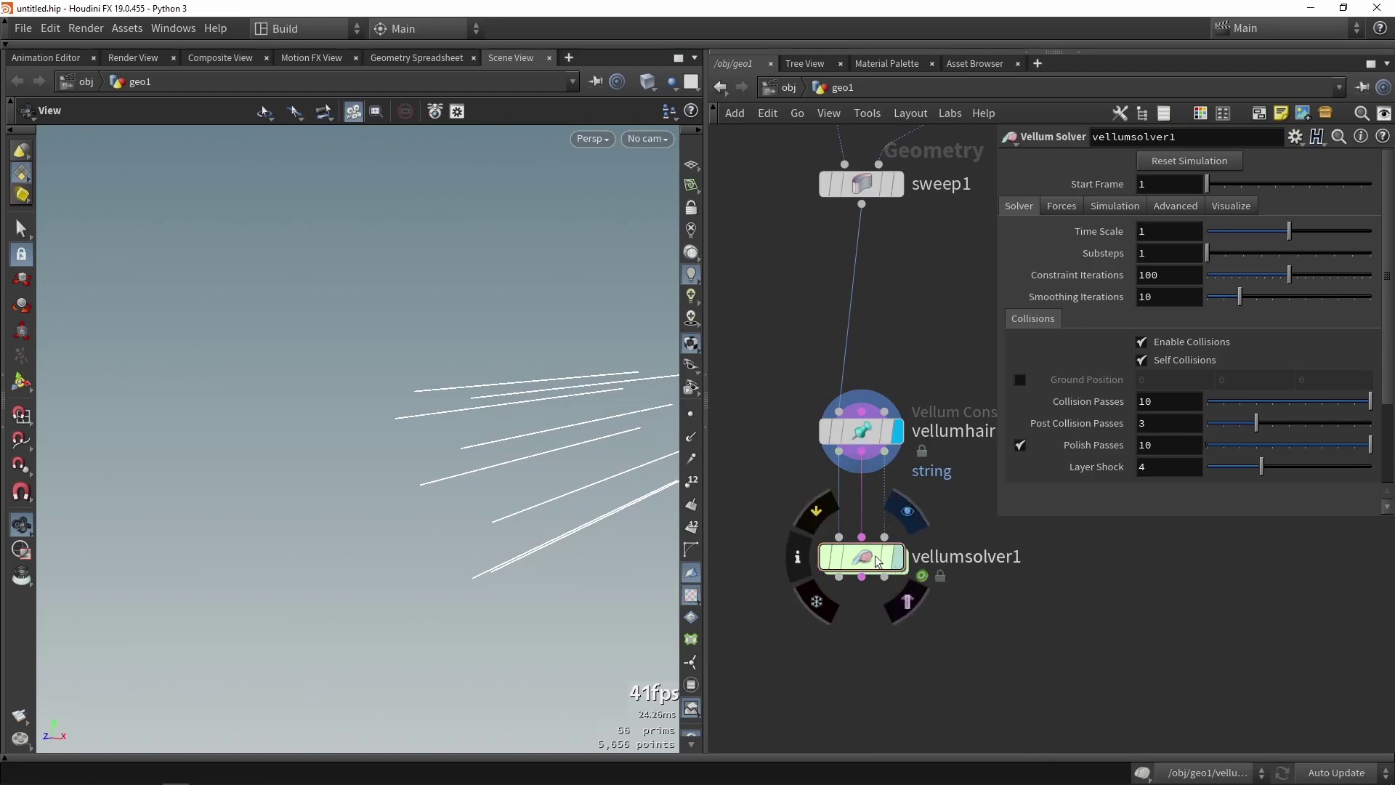
click(901, 559)
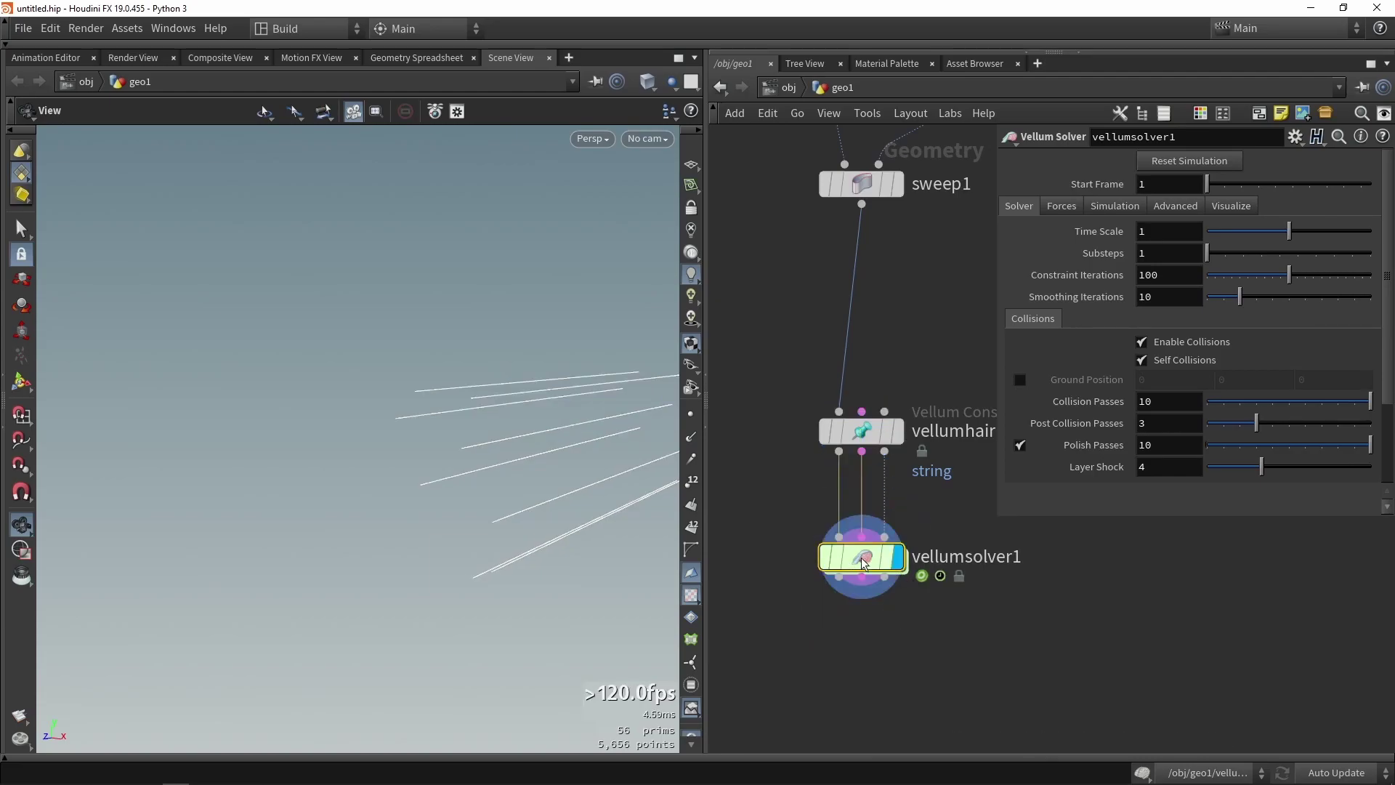
- Play the Vellum simulation to check how the lines move, then return to frame 1 and display sweep1
click(386, 760)
click(102, 718)
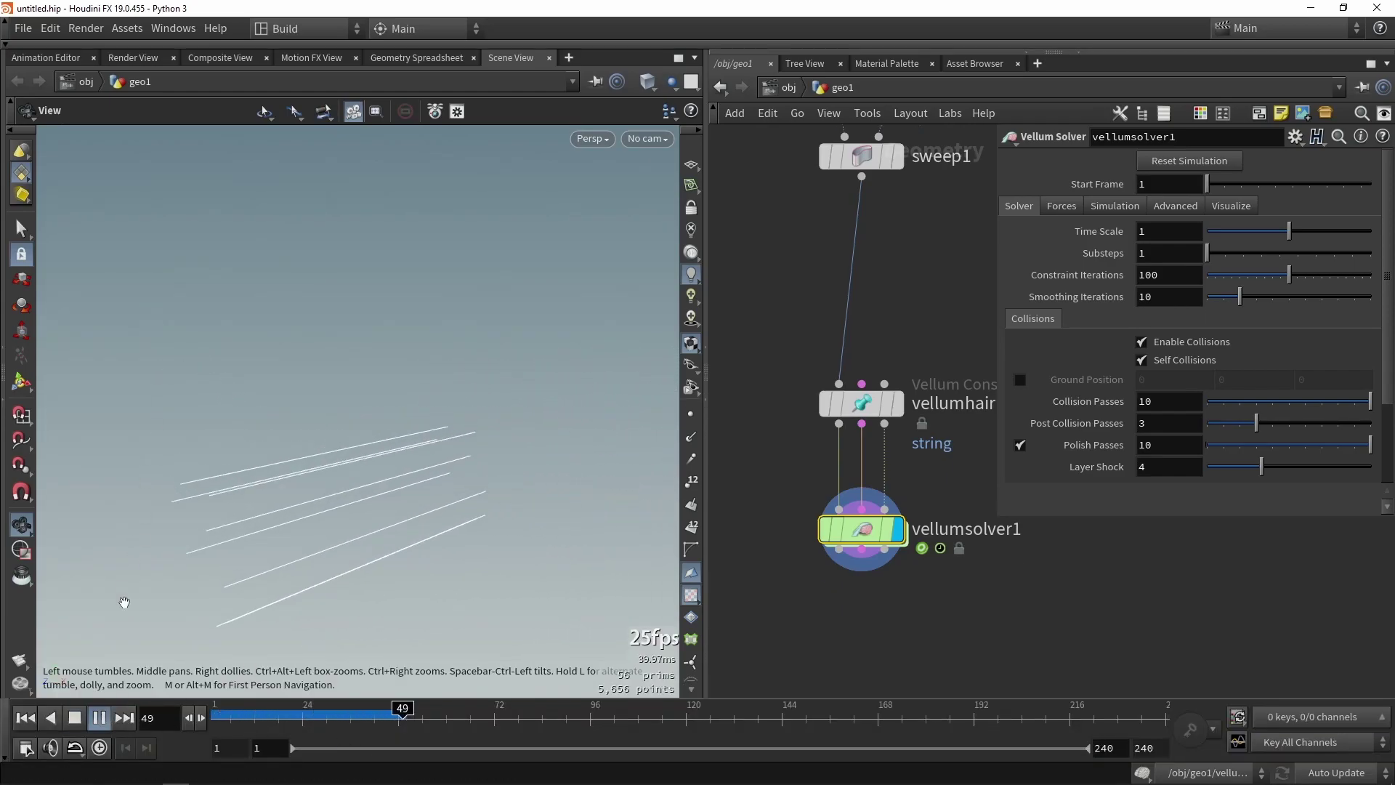
click(100, 718)
drag(308, 722, 213, 717)
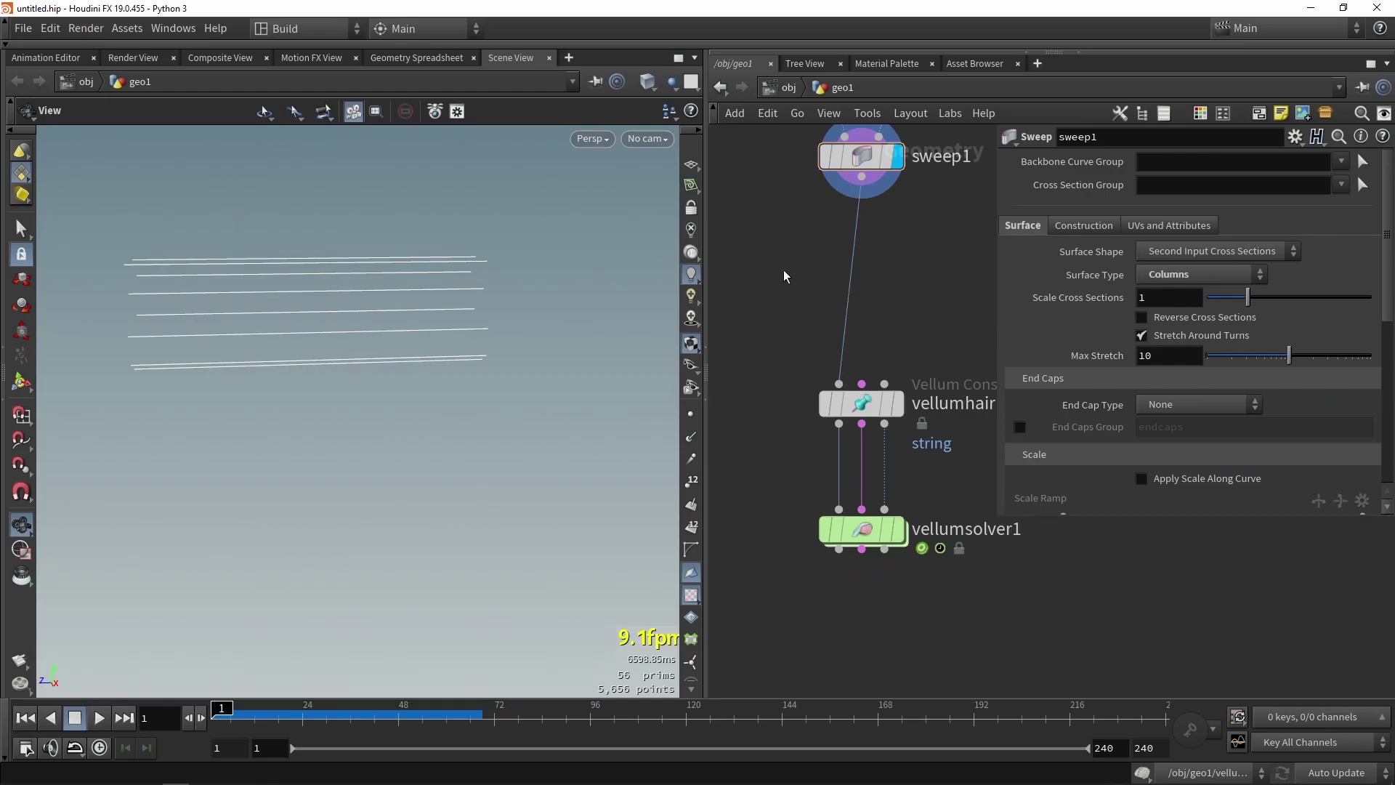
- Insert a Group by Range node between sweep1 and vellumhair1 and display it
key(Tab)
text(range)
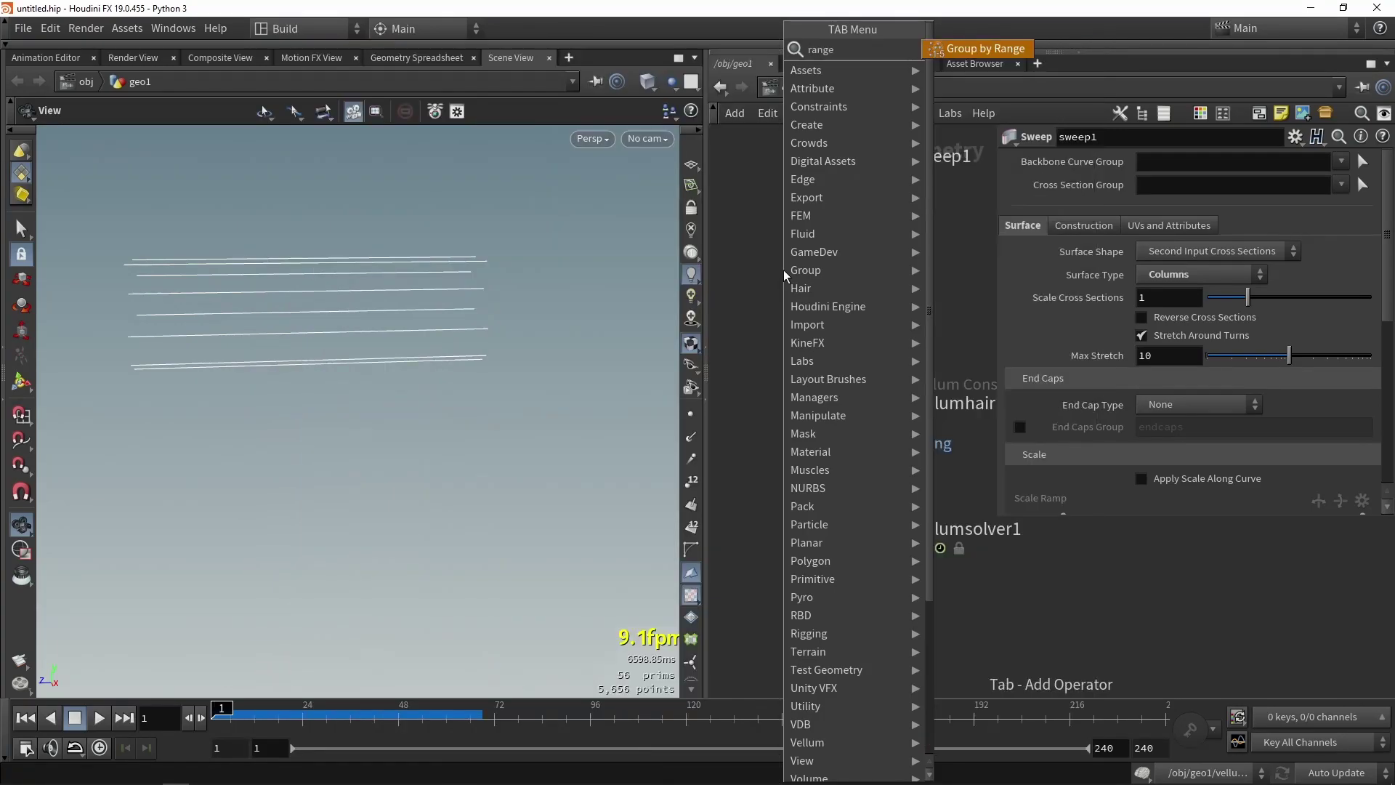
key(Return)
click(783, 269)
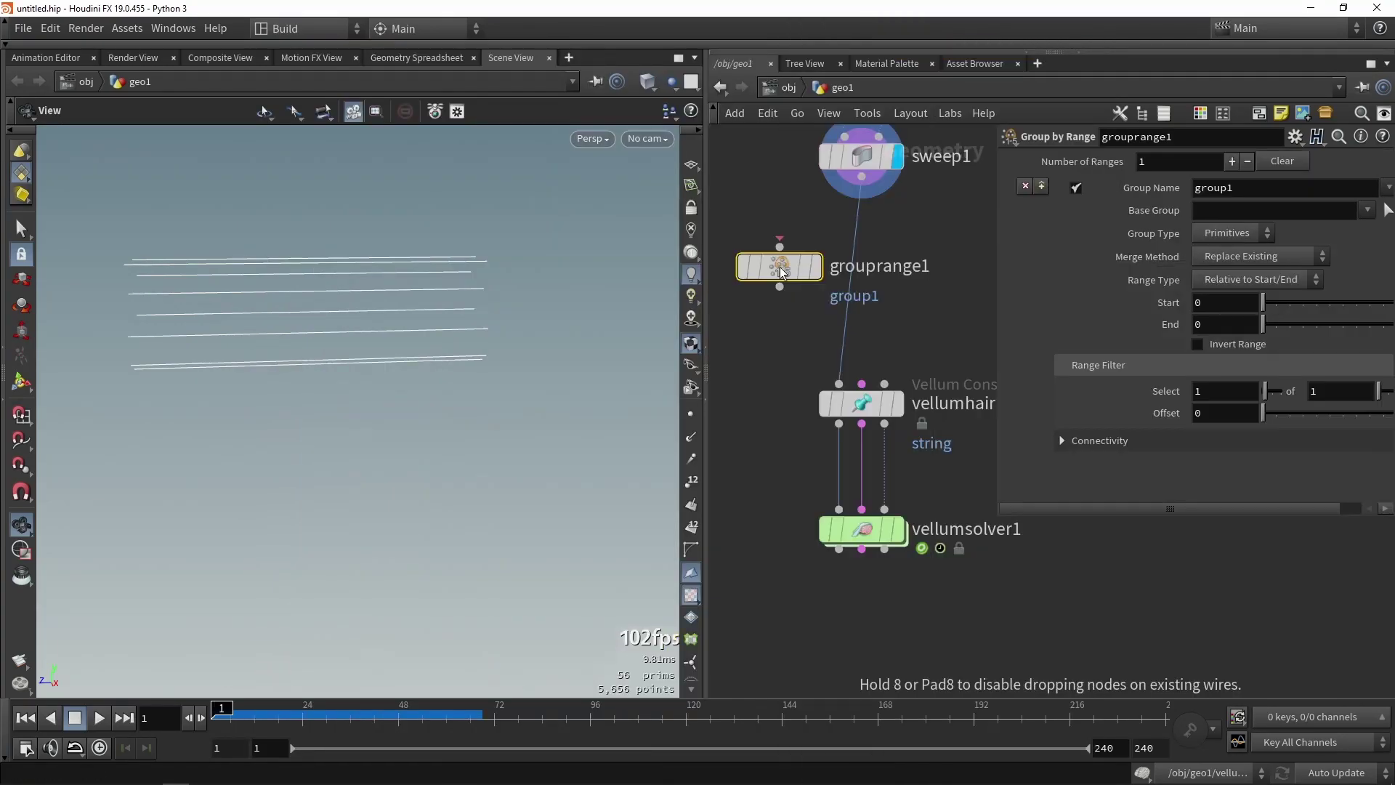
scroll(783, 270, up, 3)
drag(783, 269, 986, 301)
click(950, 283)
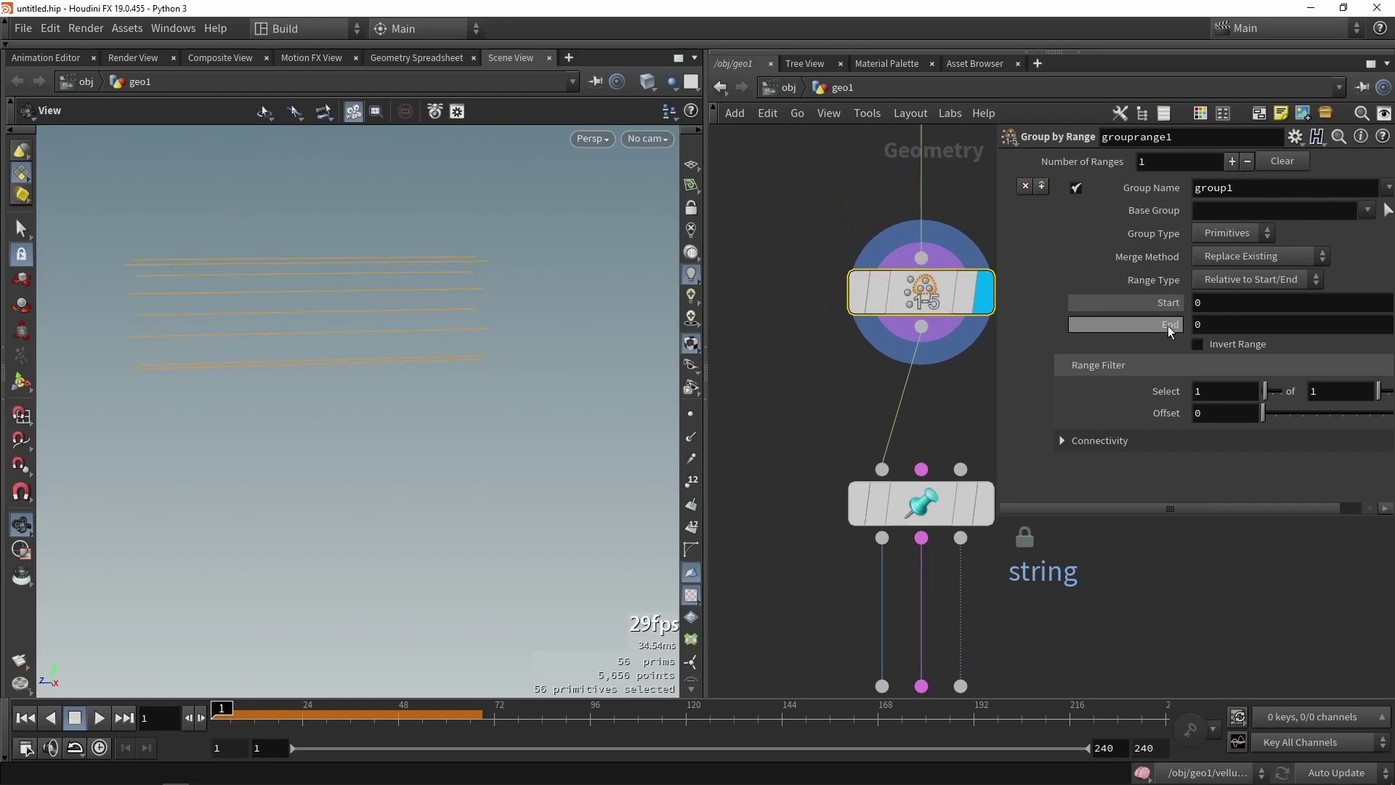
- Set the Group by Range node's group type to Points, start and end to 1, and invert the range
drag(388, 393, 377, 407)
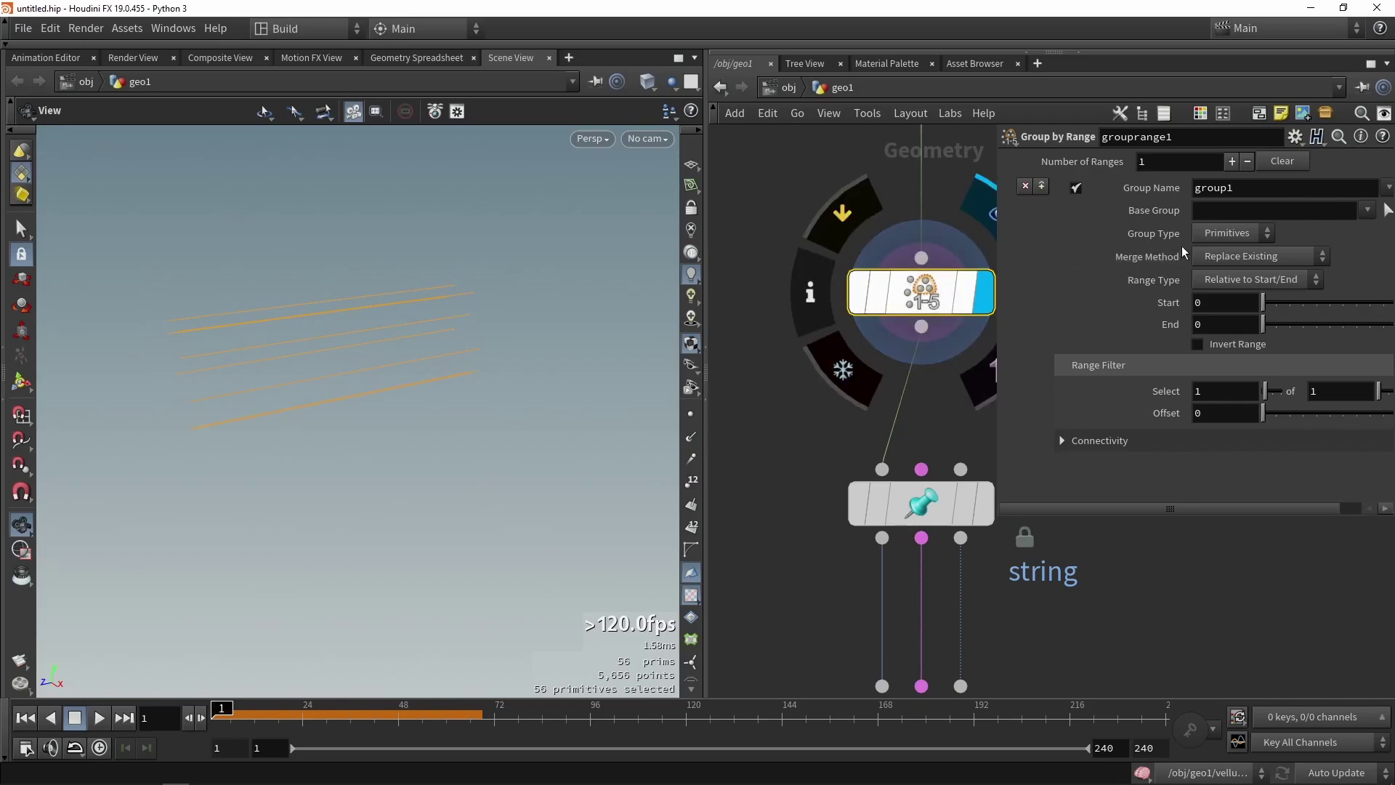
click(1209, 234)
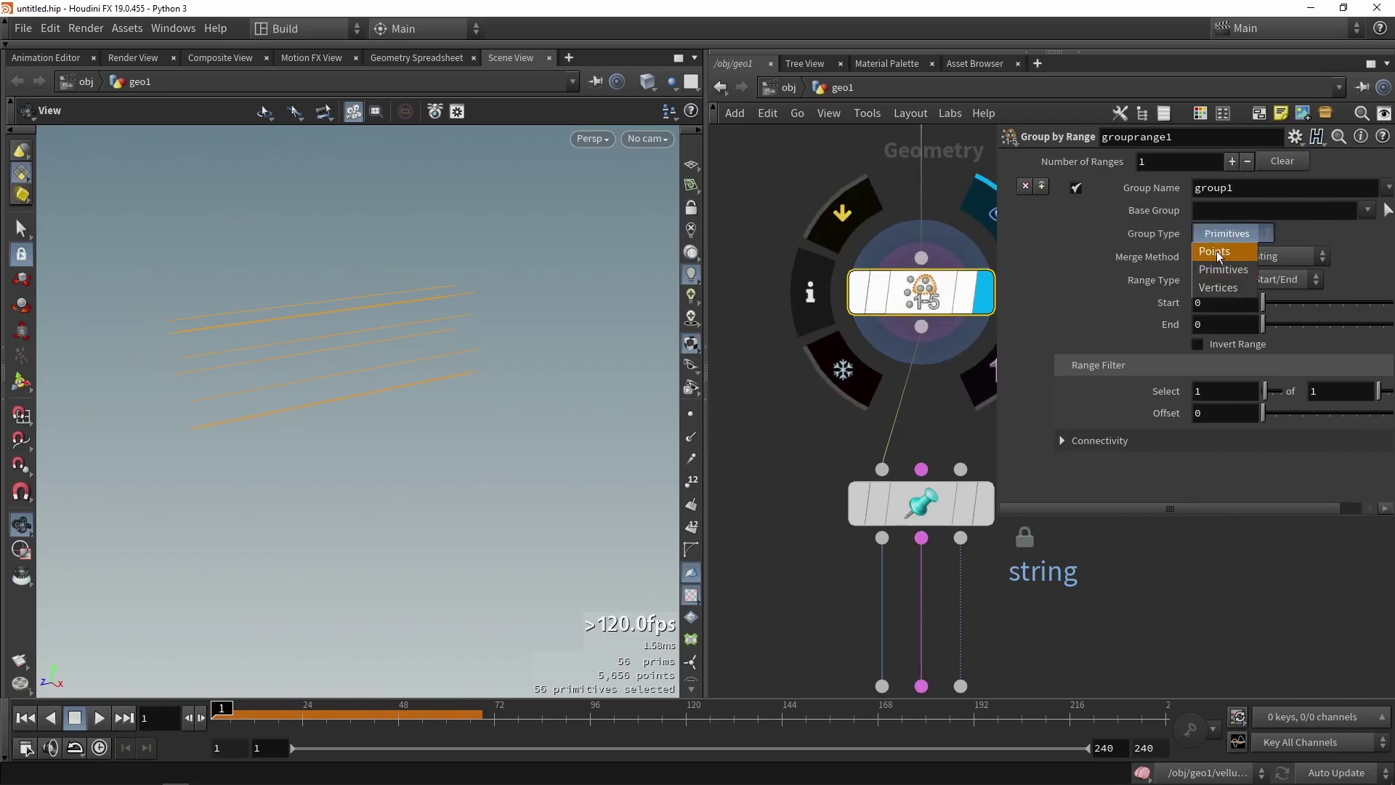
click(1208, 250)
drag(397, 343, 427, 457)
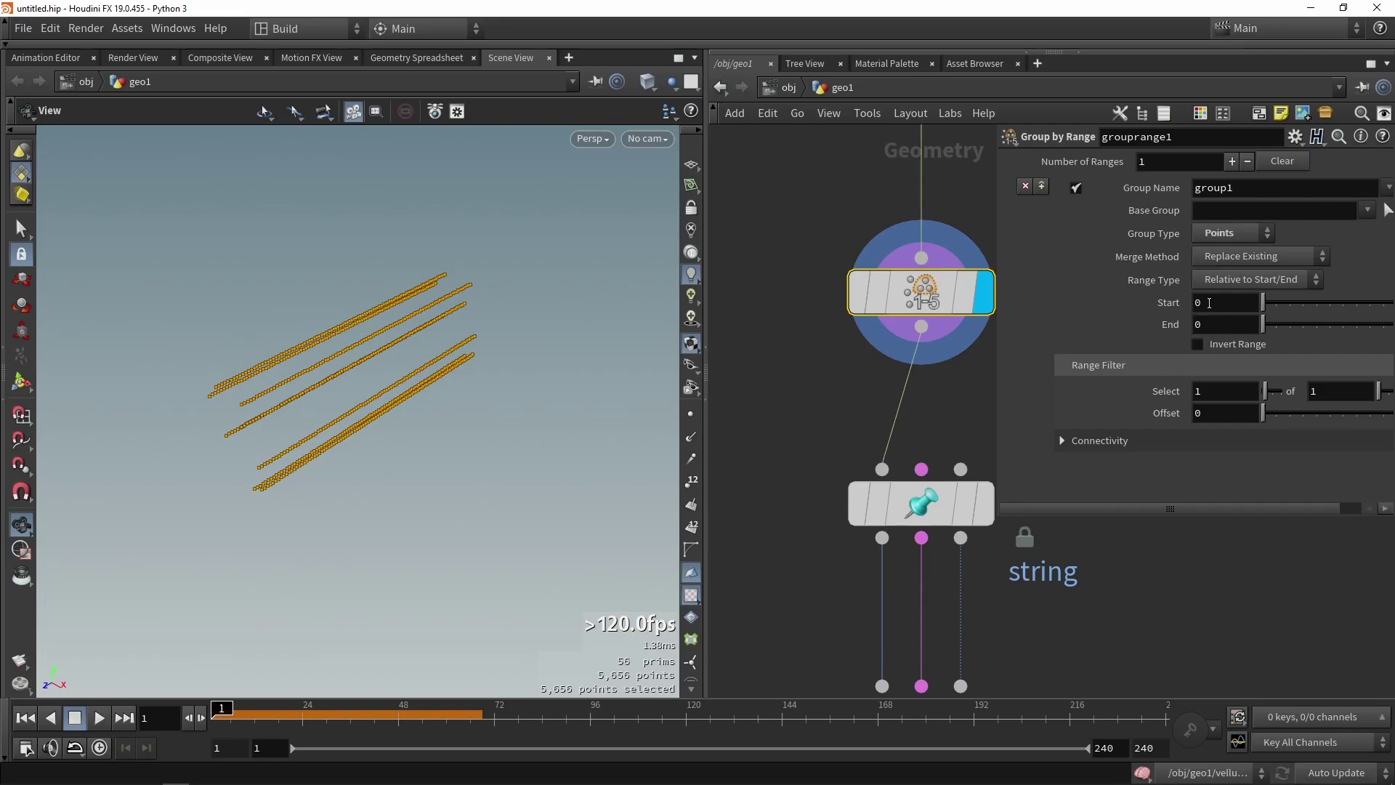
text(1)
key(Tab)
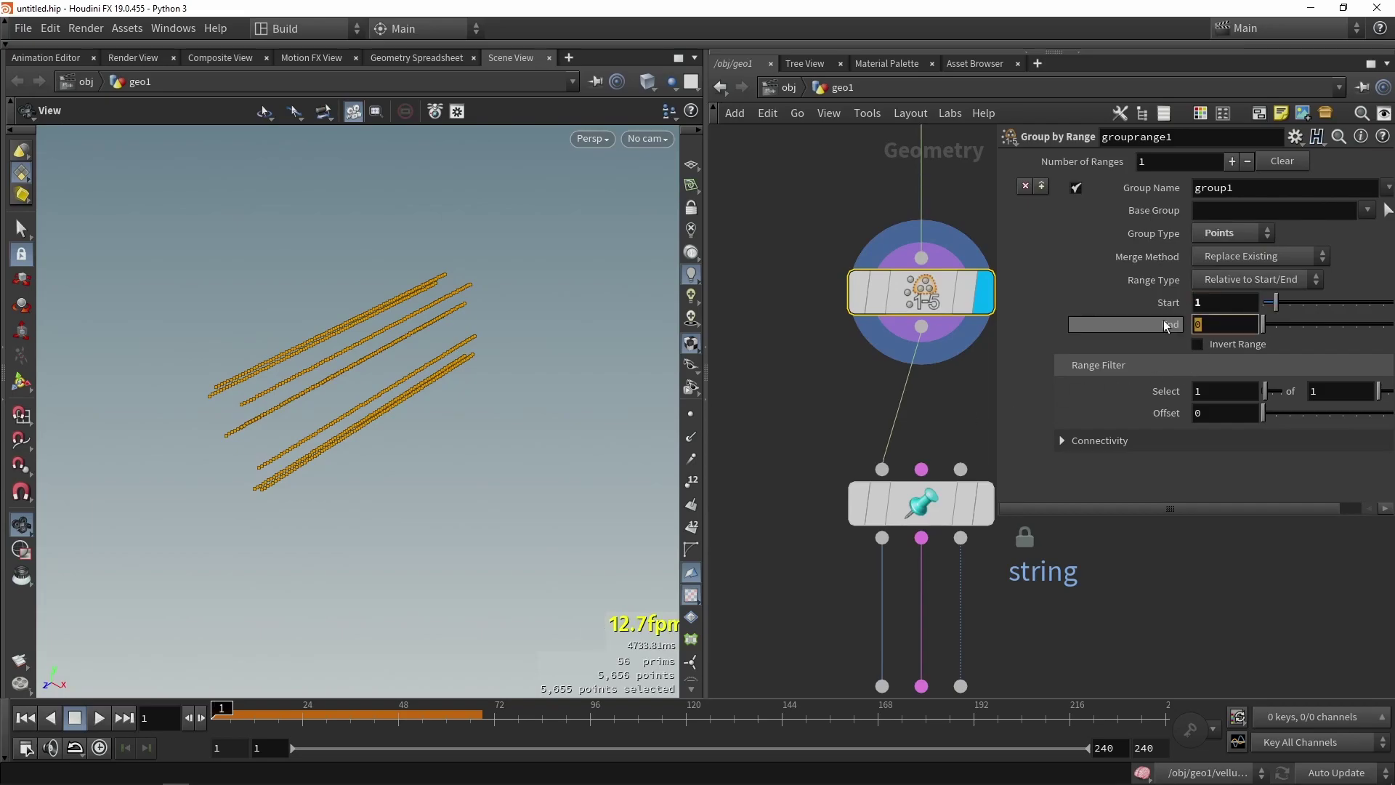
text(11)
key(BackSpace)
key(Return)
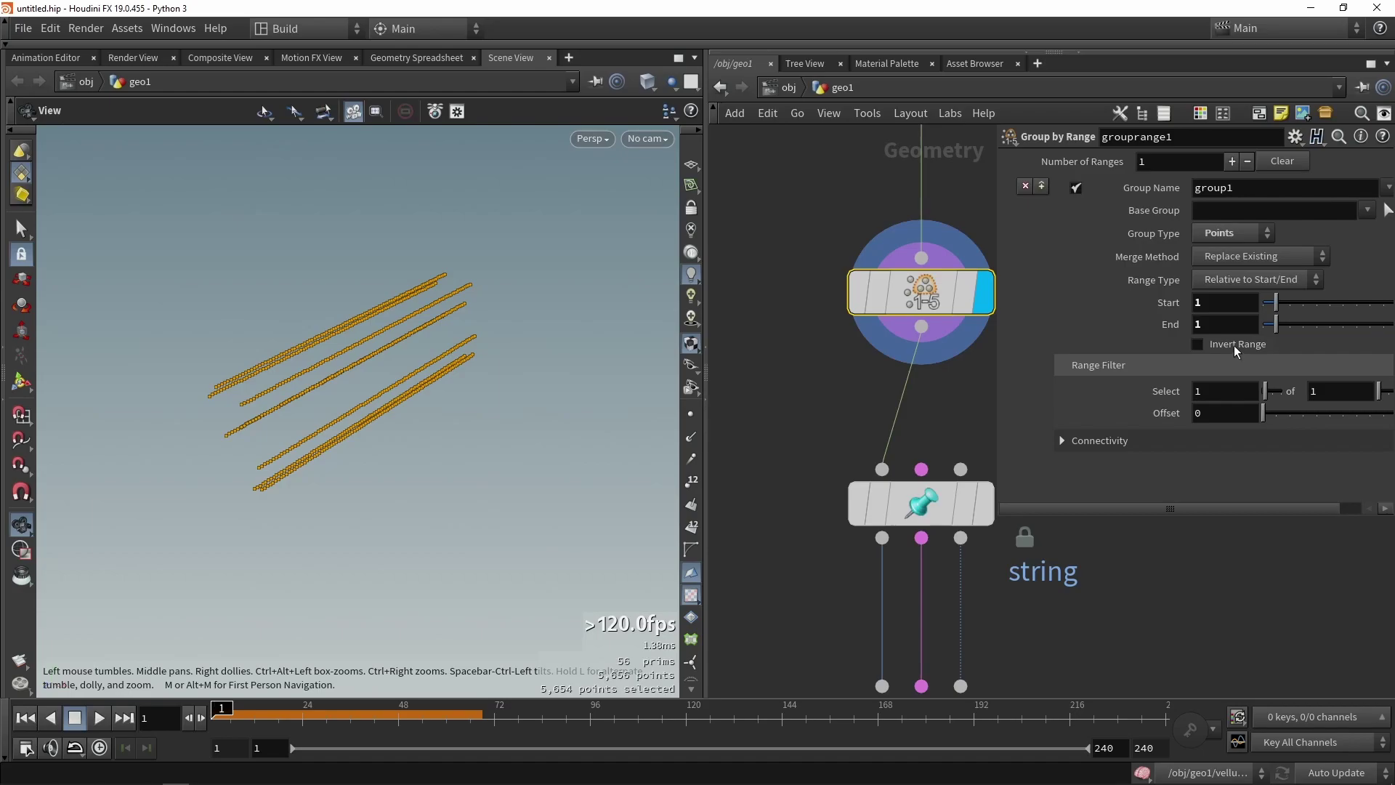
click(1234, 346)
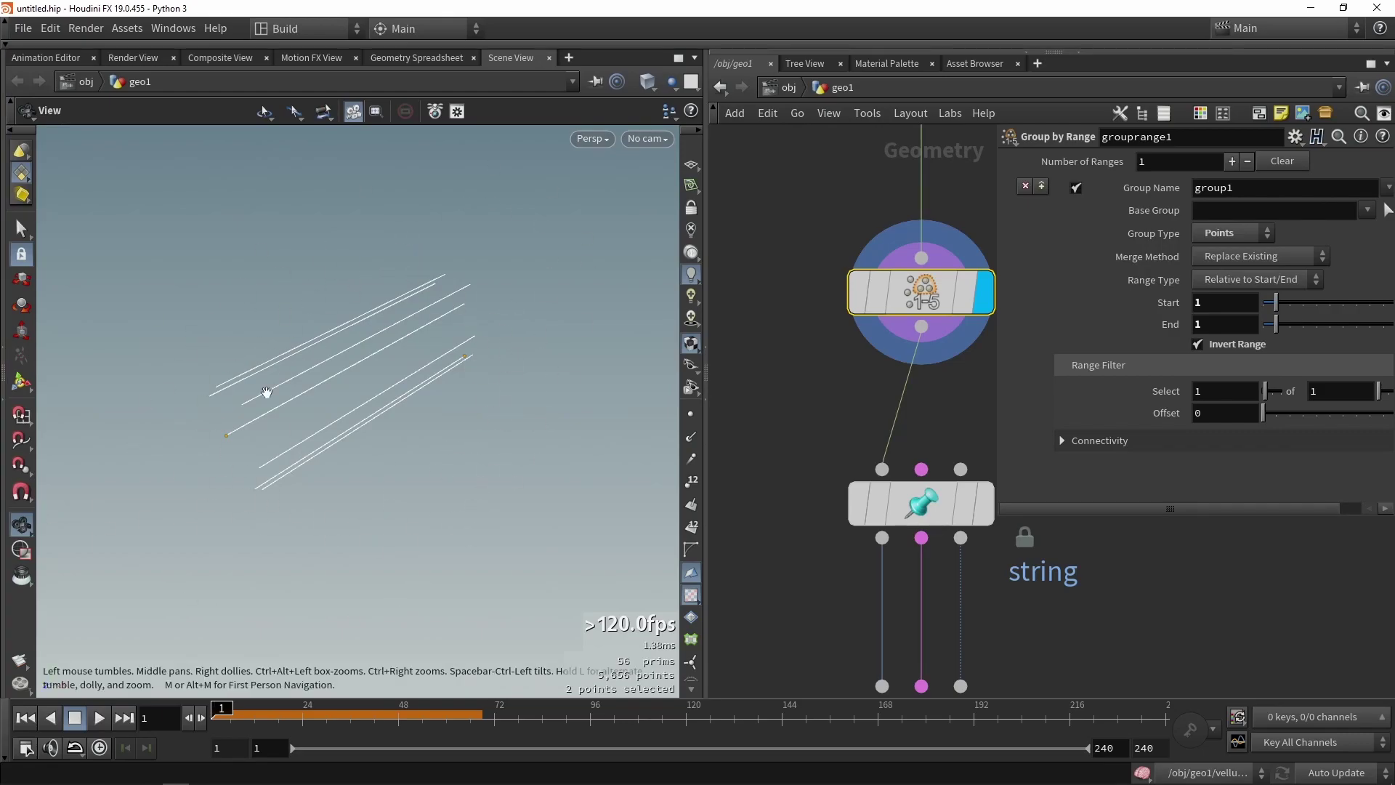
- Make the range affect disconnected geometry separately and name the point group pins
click(1063, 442)
scroll(1179, 449, down, 2)
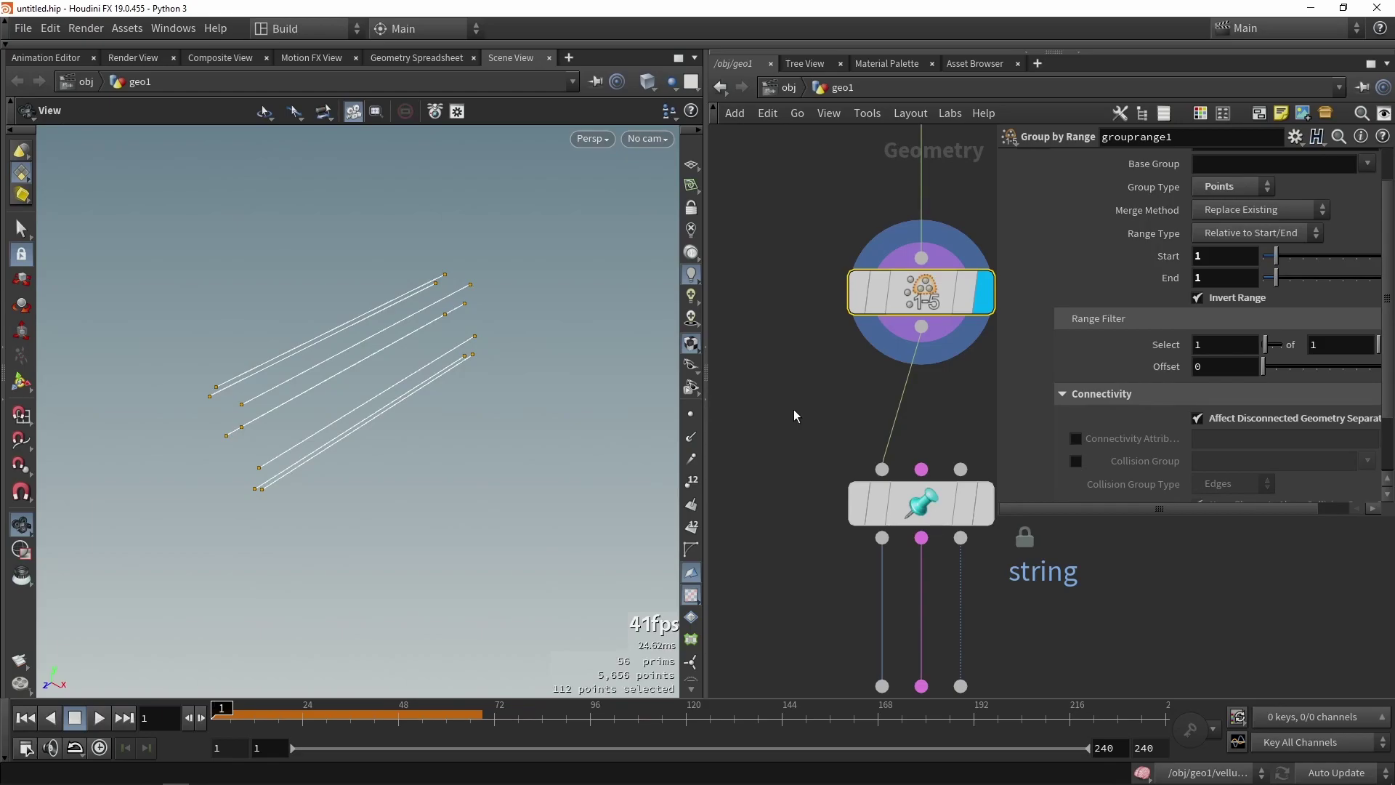
drag(255, 436, 302, 395)
scroll(1047, 371, up, 2)
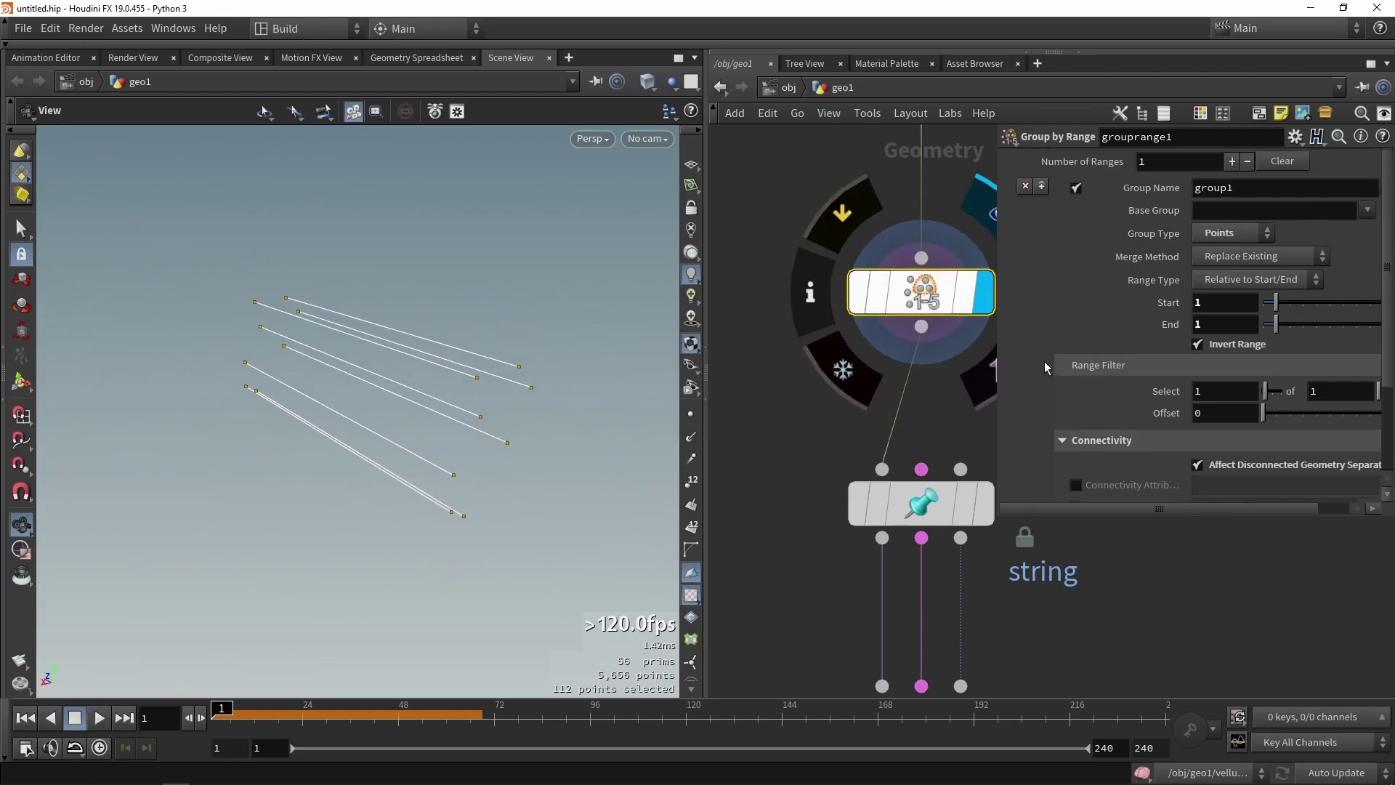
double_click(1258, 186)
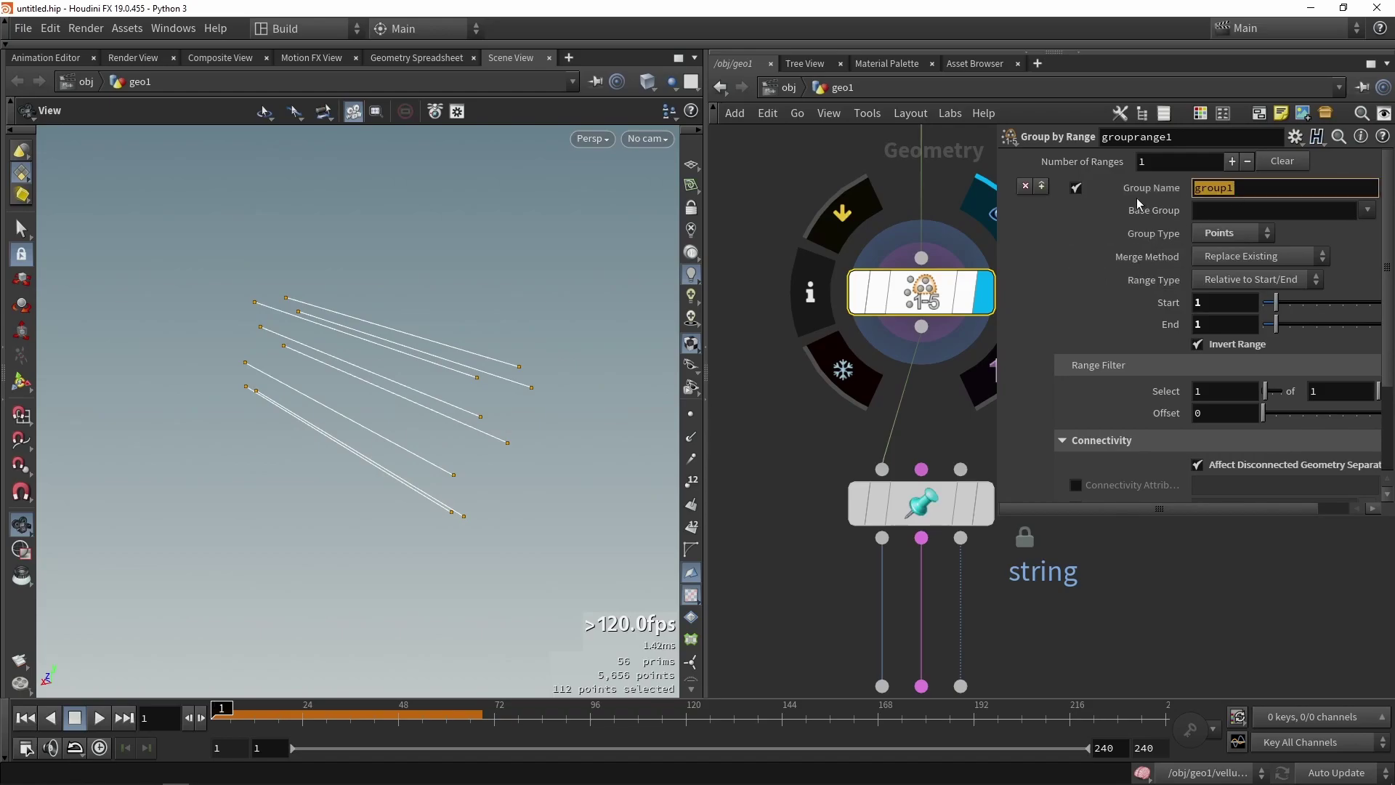
text(p)
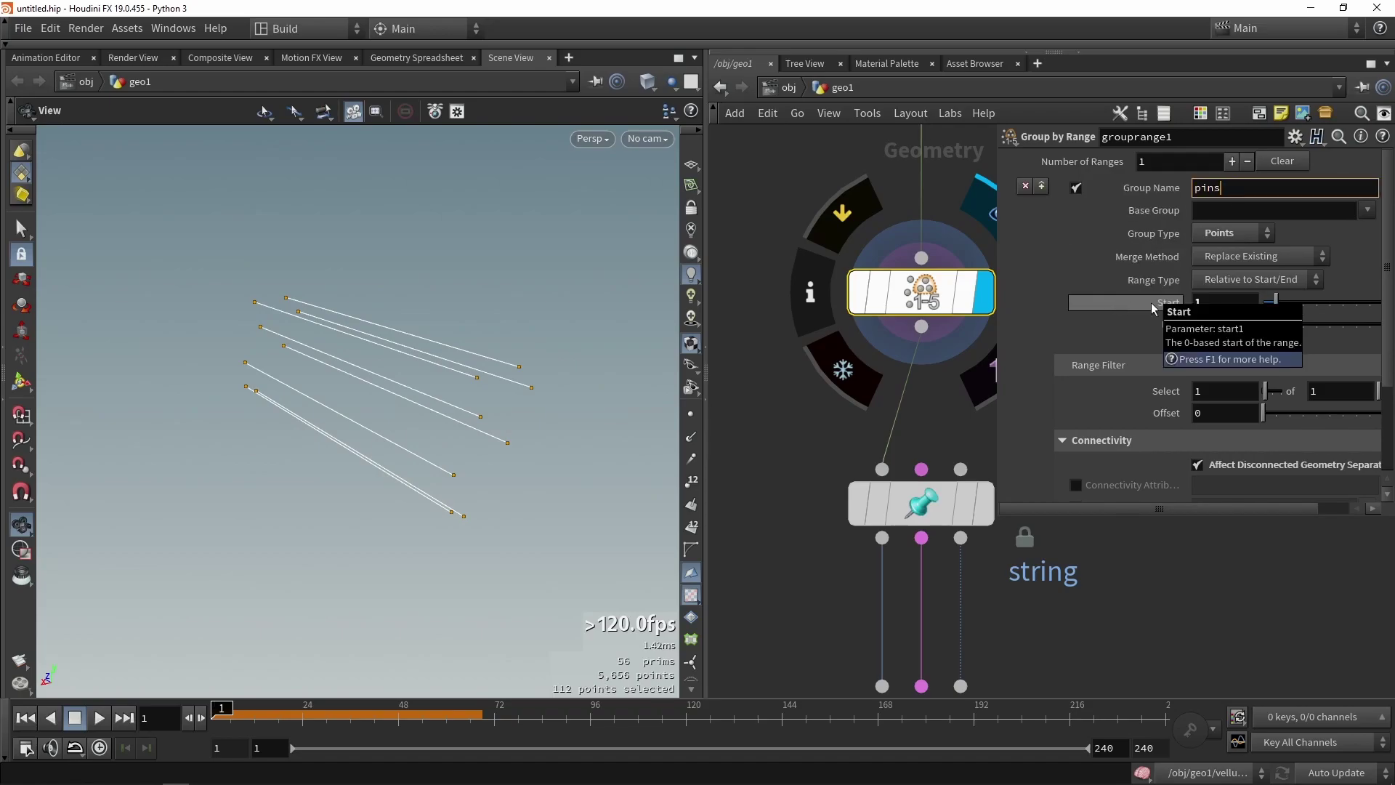
text(ins)
key(Return)
- Display the vellumhair1 node and assign the pins group as its pin points
click(797, 518)
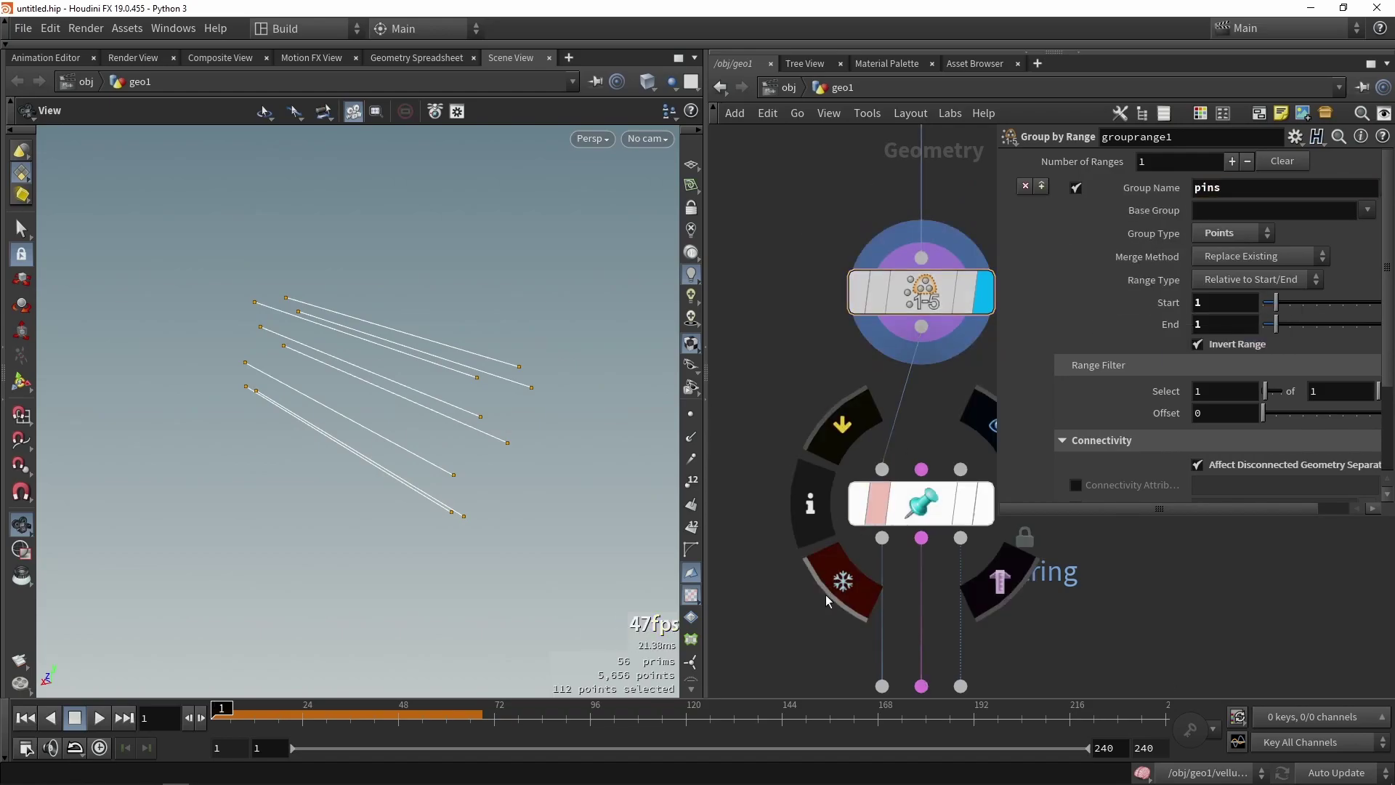
middle_drag(825, 601, 756, 546)
scroll(754, 548, down, 2)
click(821, 483)
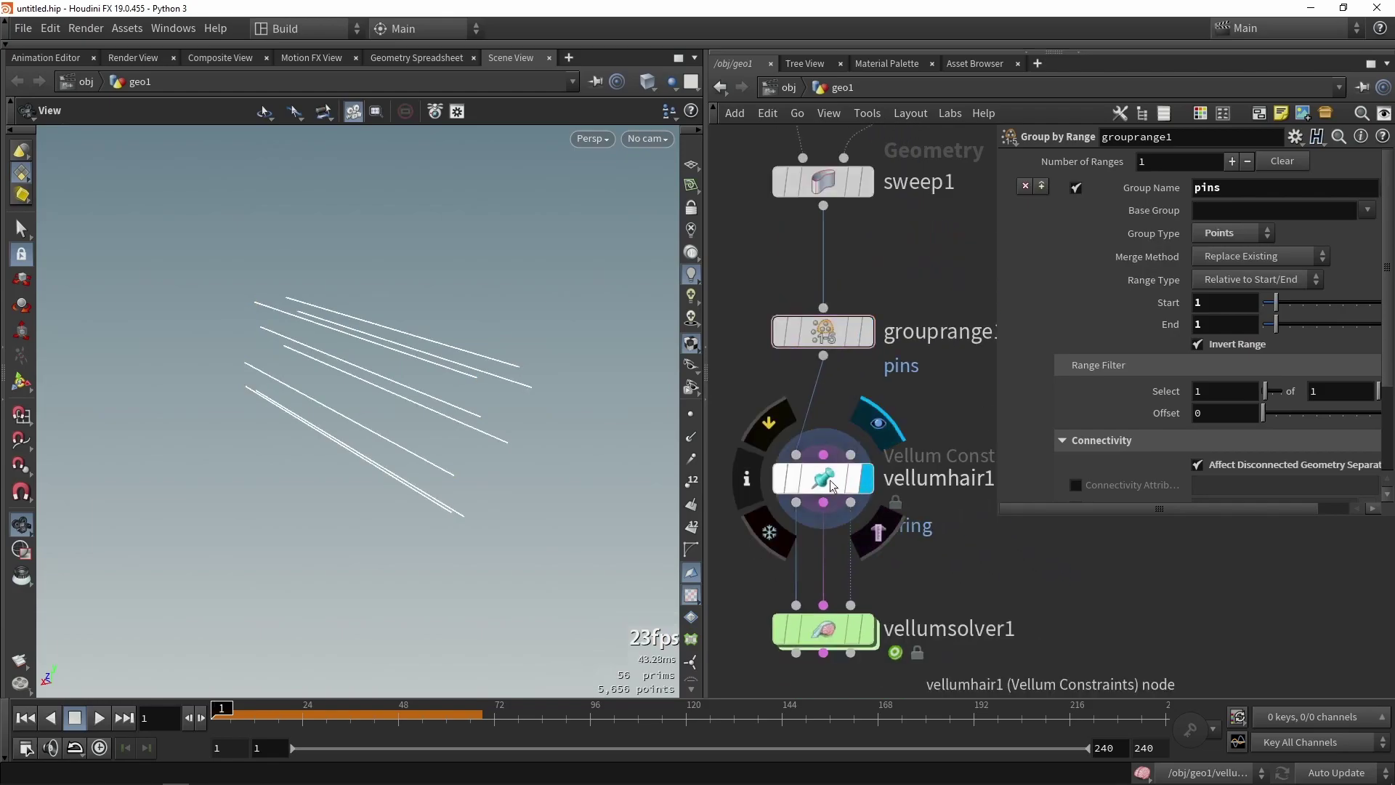
scroll(1038, 347, down, 6)
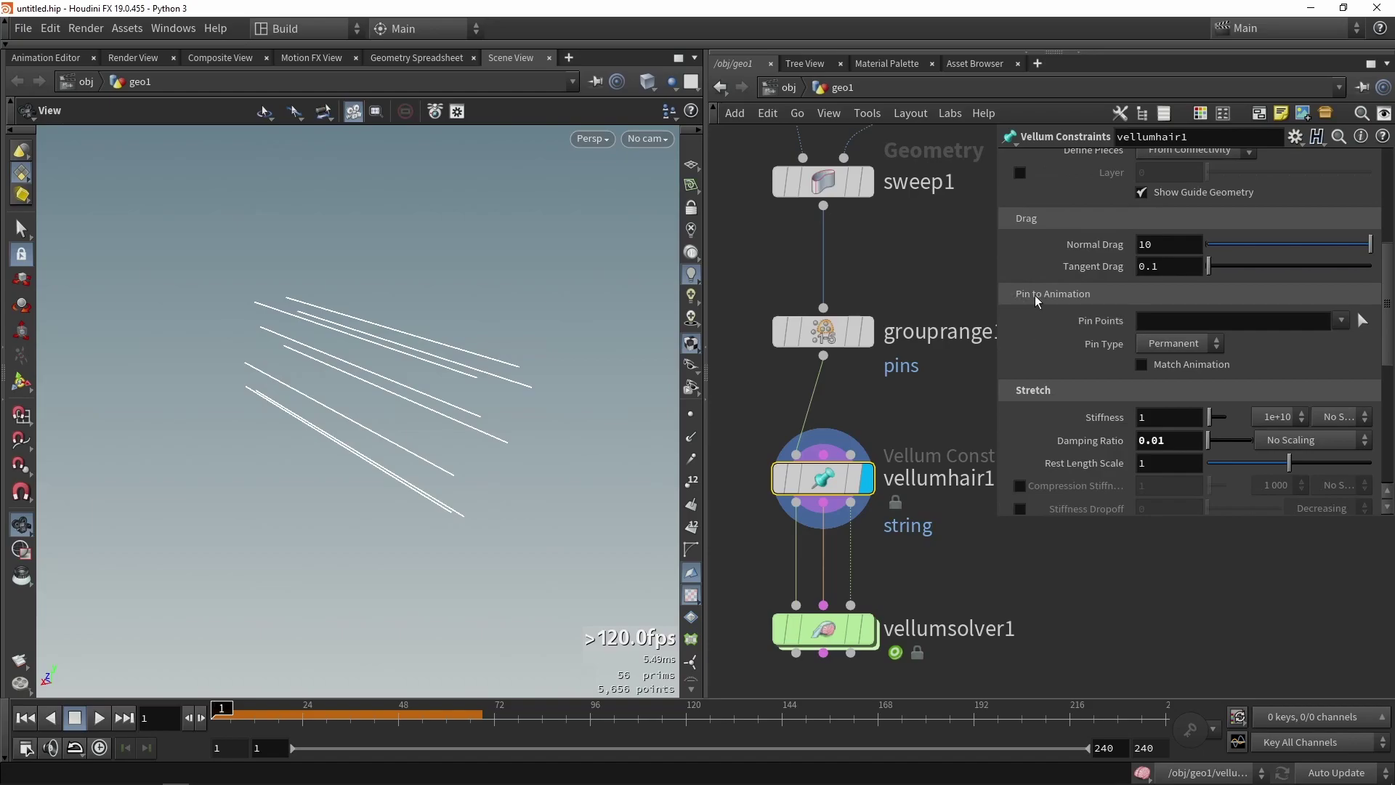
click(1341, 320)
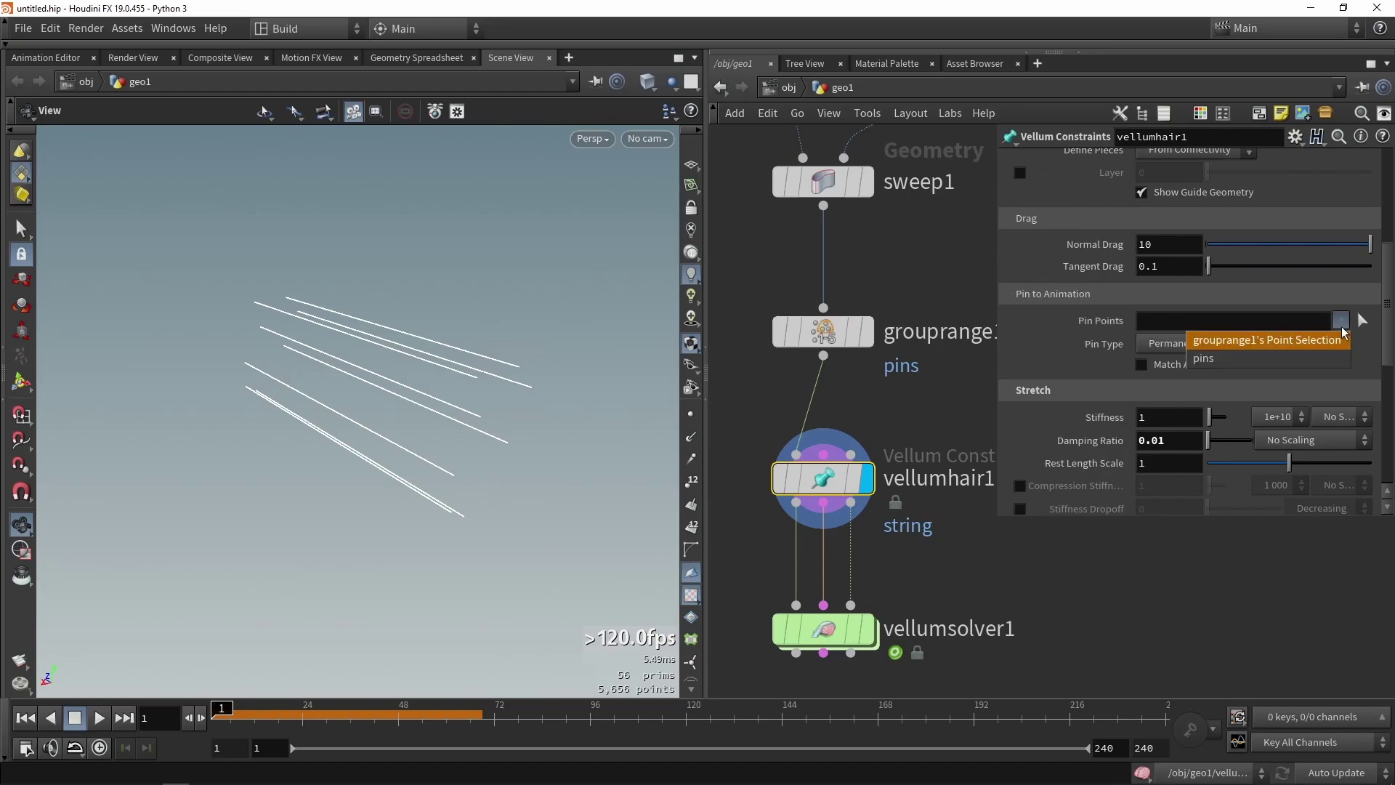
click(1220, 358)
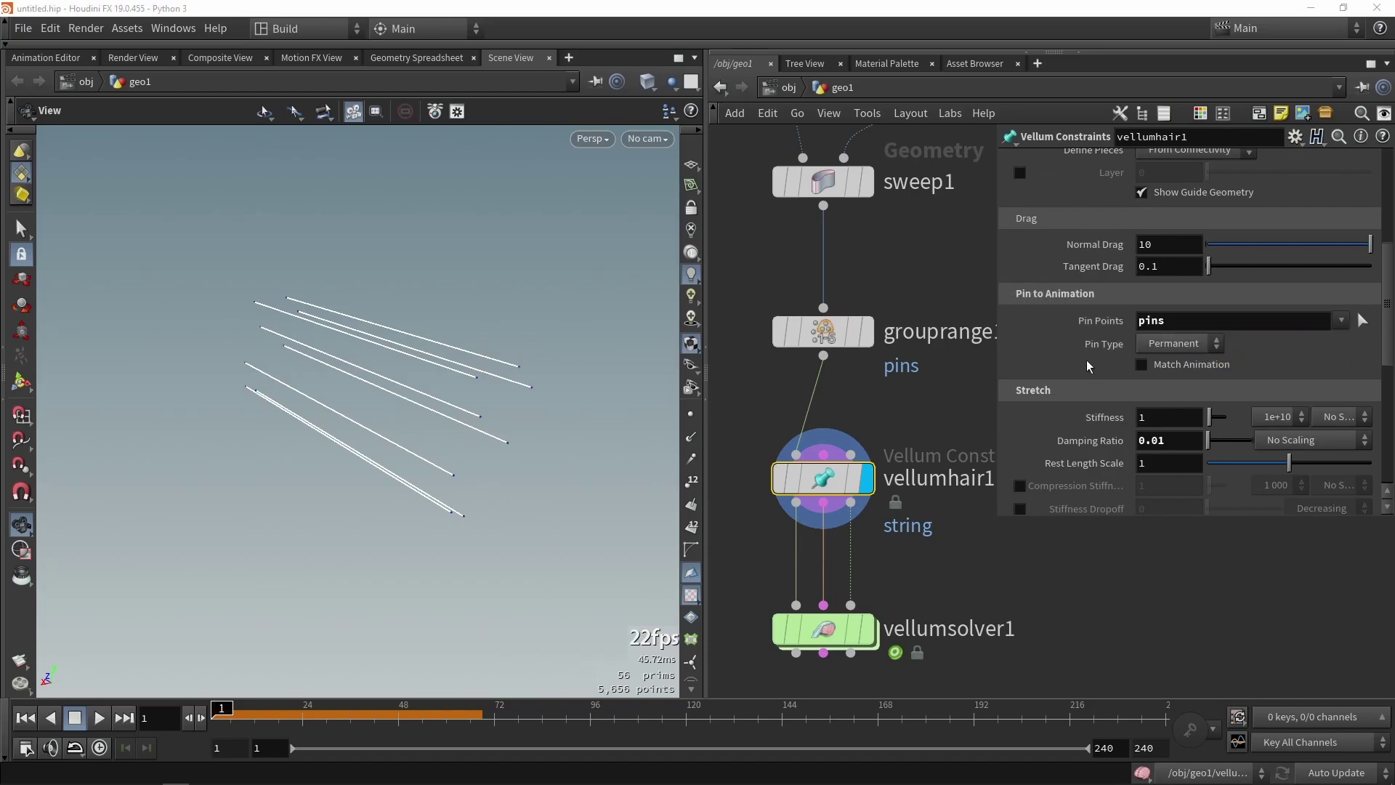
scroll(1083, 372, down, 5)
scroll(1082, 425, up, 4)
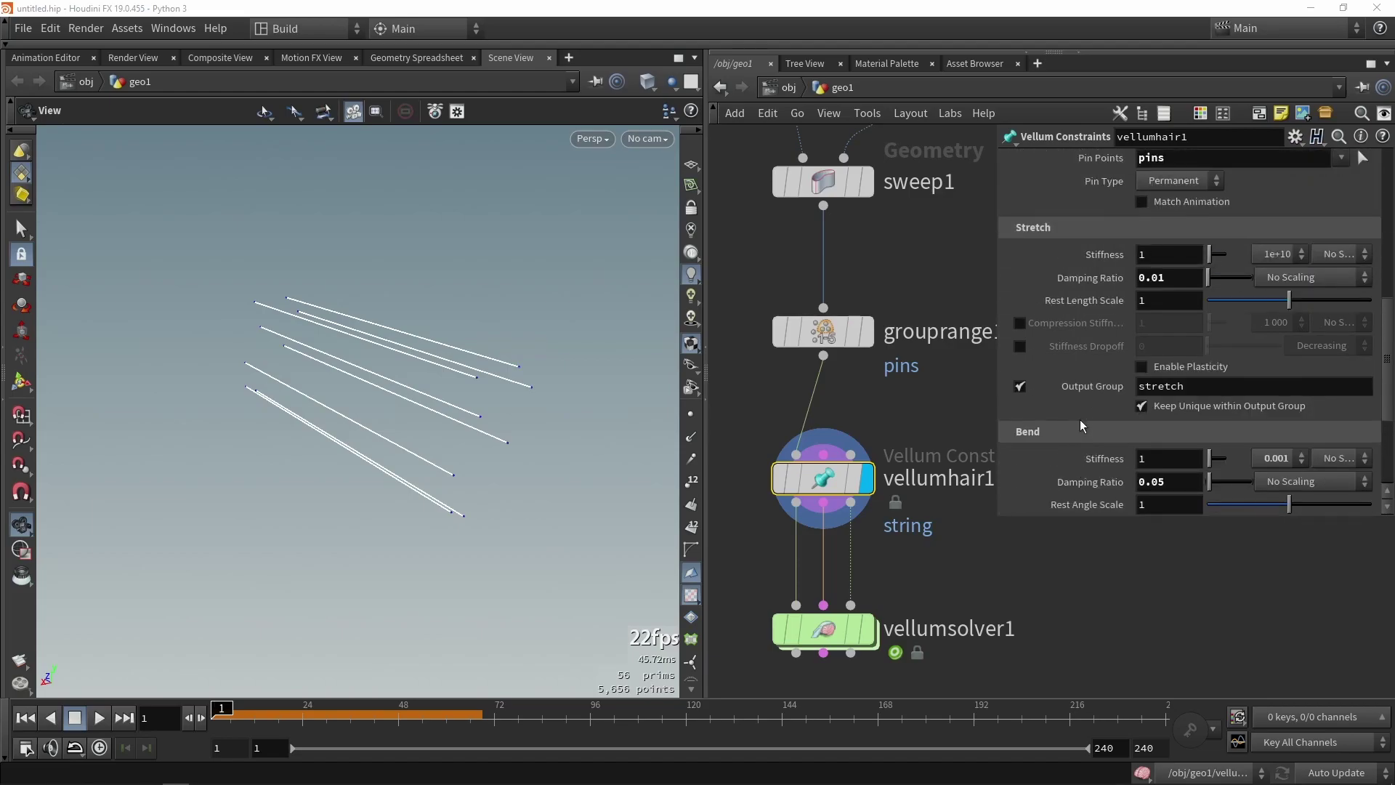
scroll(1082, 425, up, 5)
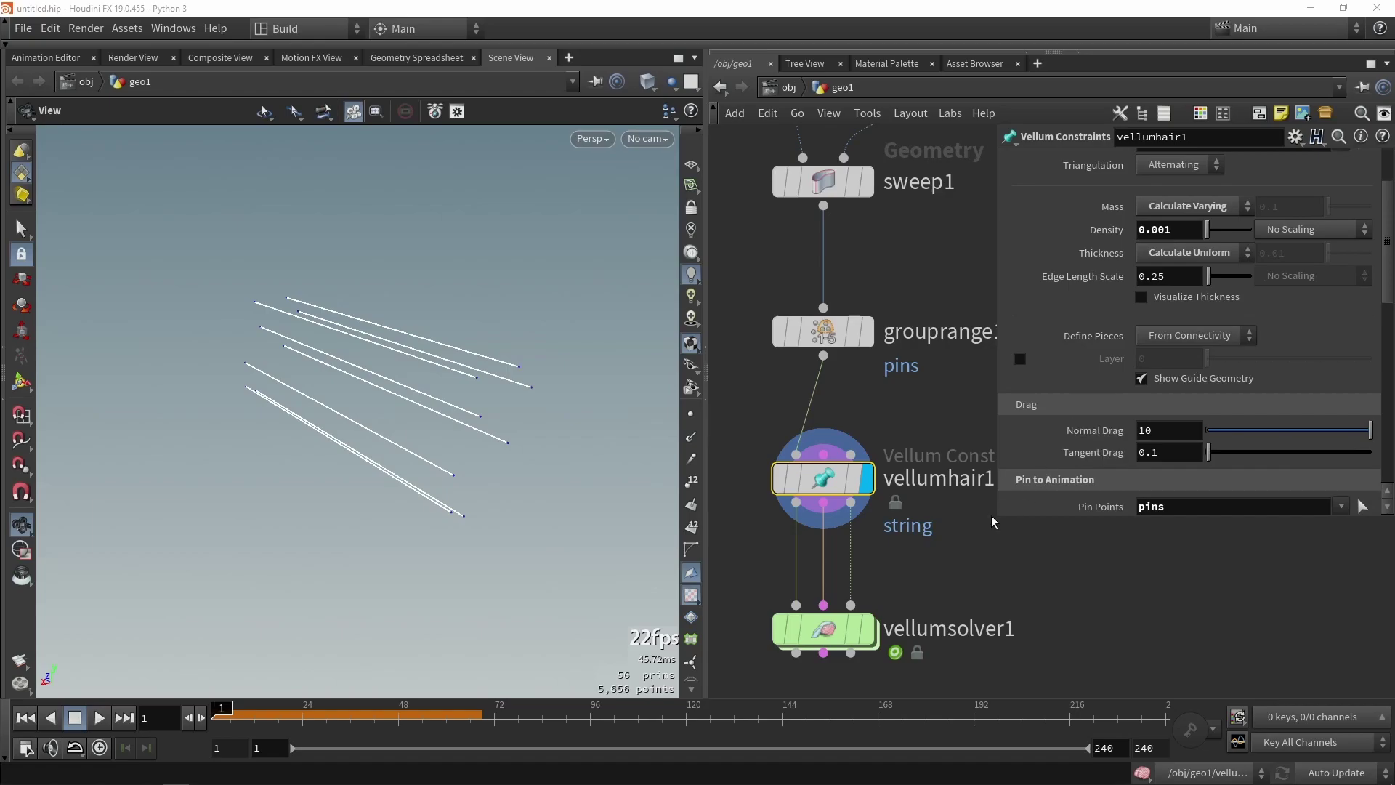
- Display the vellumsolver1 node, play the string simulation to check the pinned ends, and return to the first frame
middle_drag(898, 566, 894, 373)
click(865, 436)
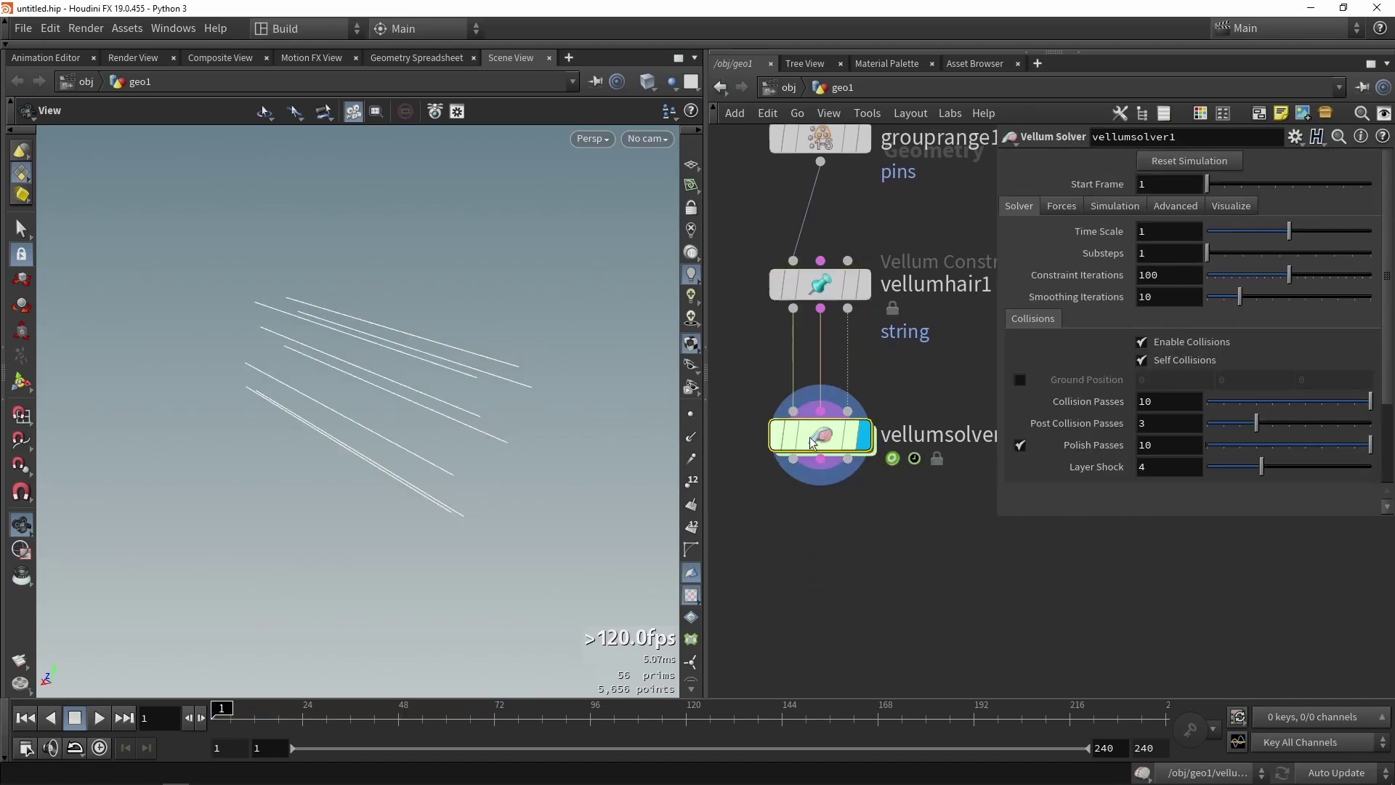
click(90, 720)
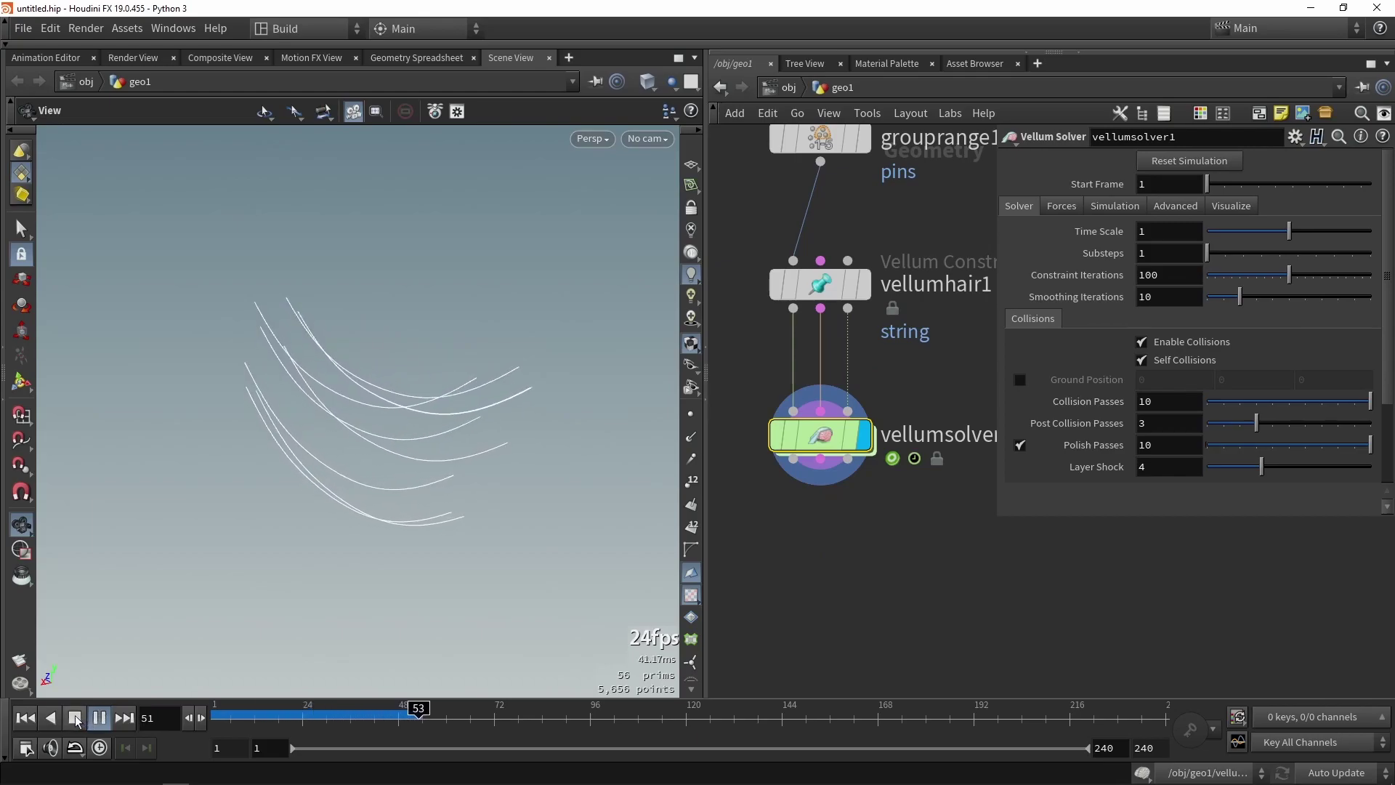
click(98, 718)
drag(268, 529, 484, 429)
key(ctrl+Up)
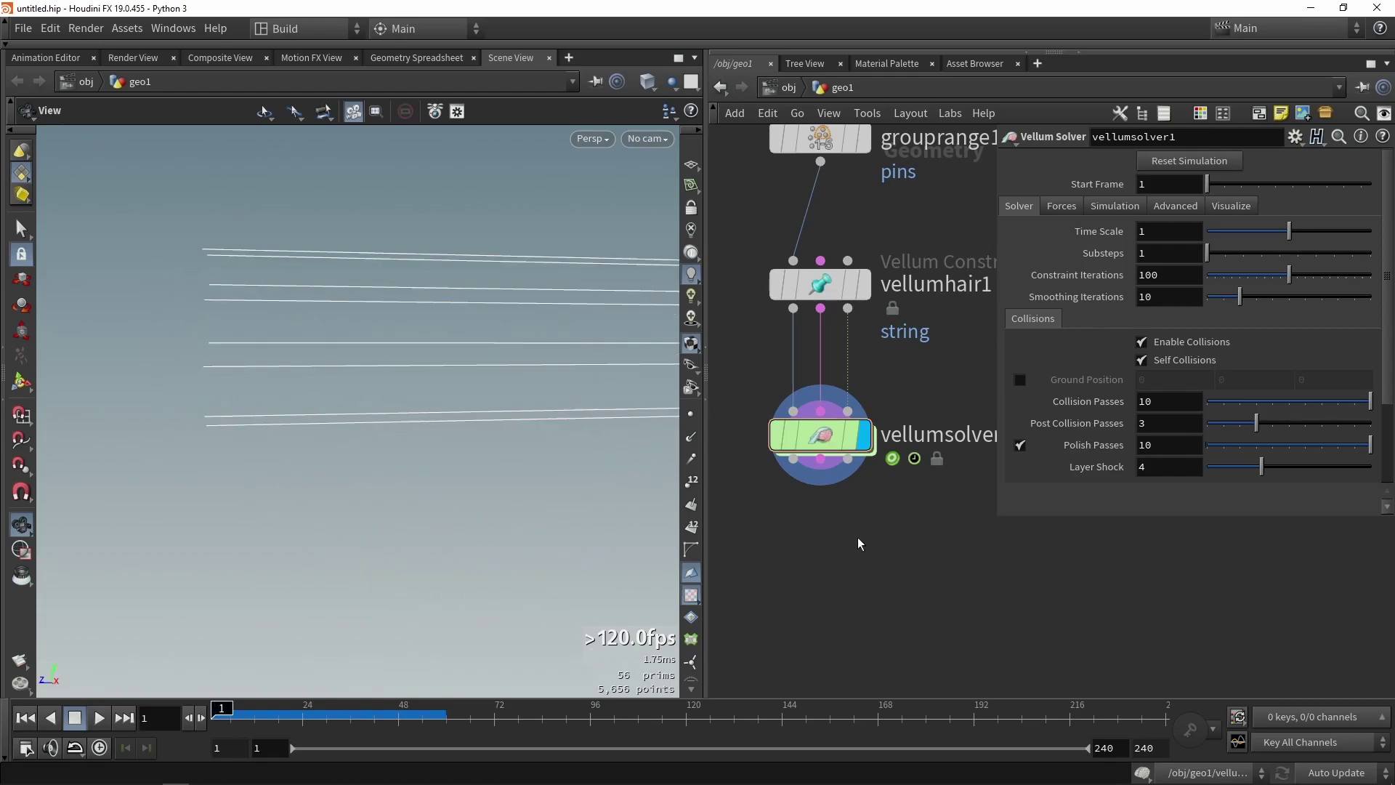
- Move vellumhair1 and vellumsolver1 further down to make room below grouprange1, and display grouprange1
scroll(858, 543, down, 4)
drag(905, 596, 814, 362)
drag(815, 362, 836, 503)
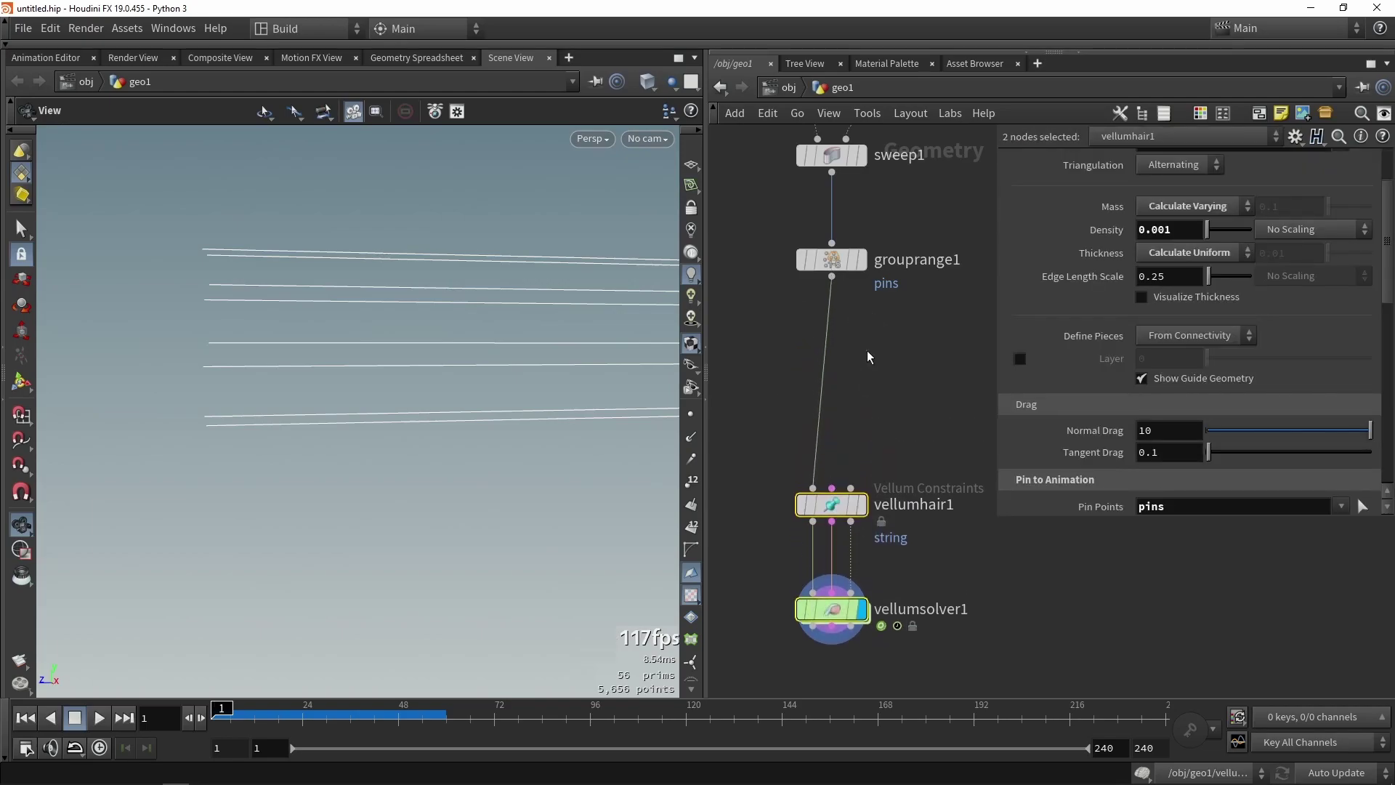
click(863, 263)
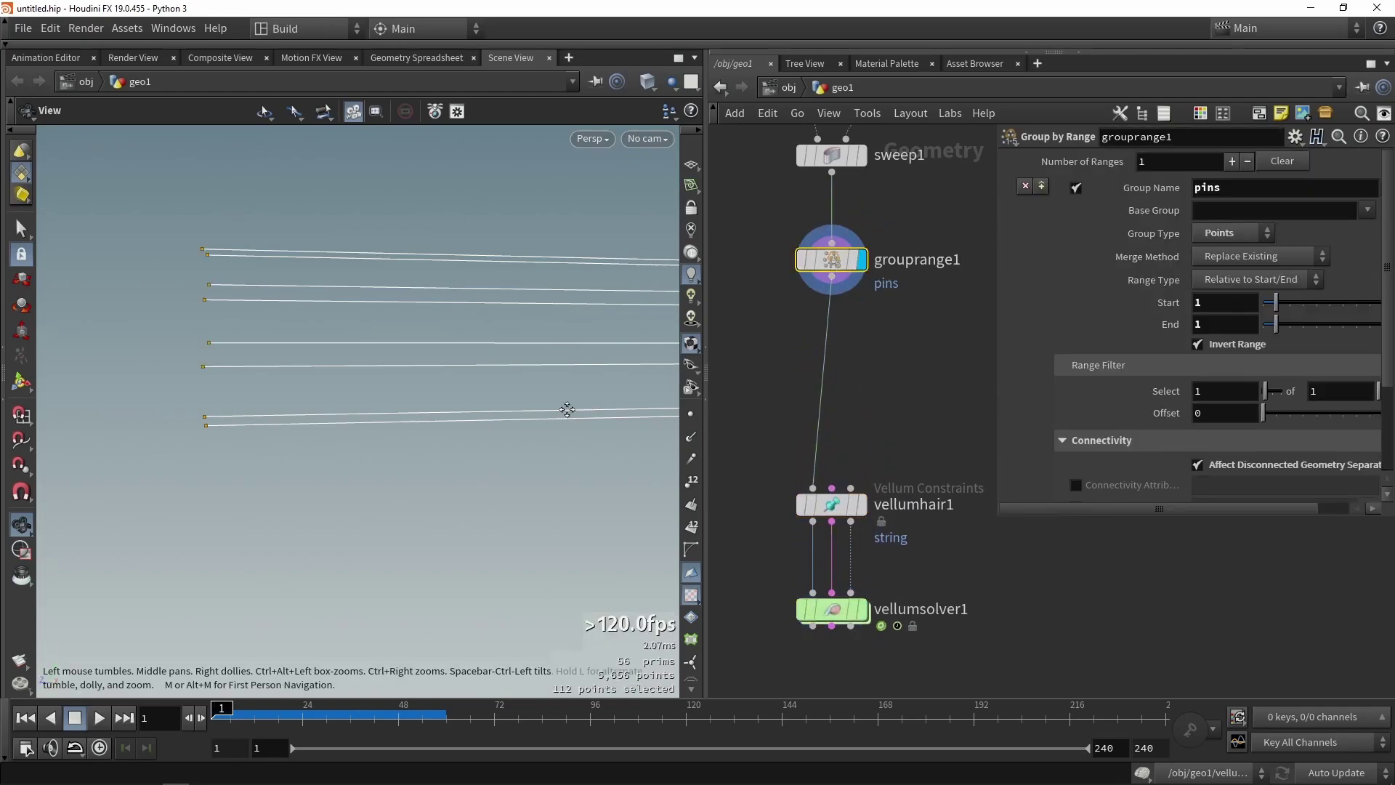
drag(561, 405, 441, 442)
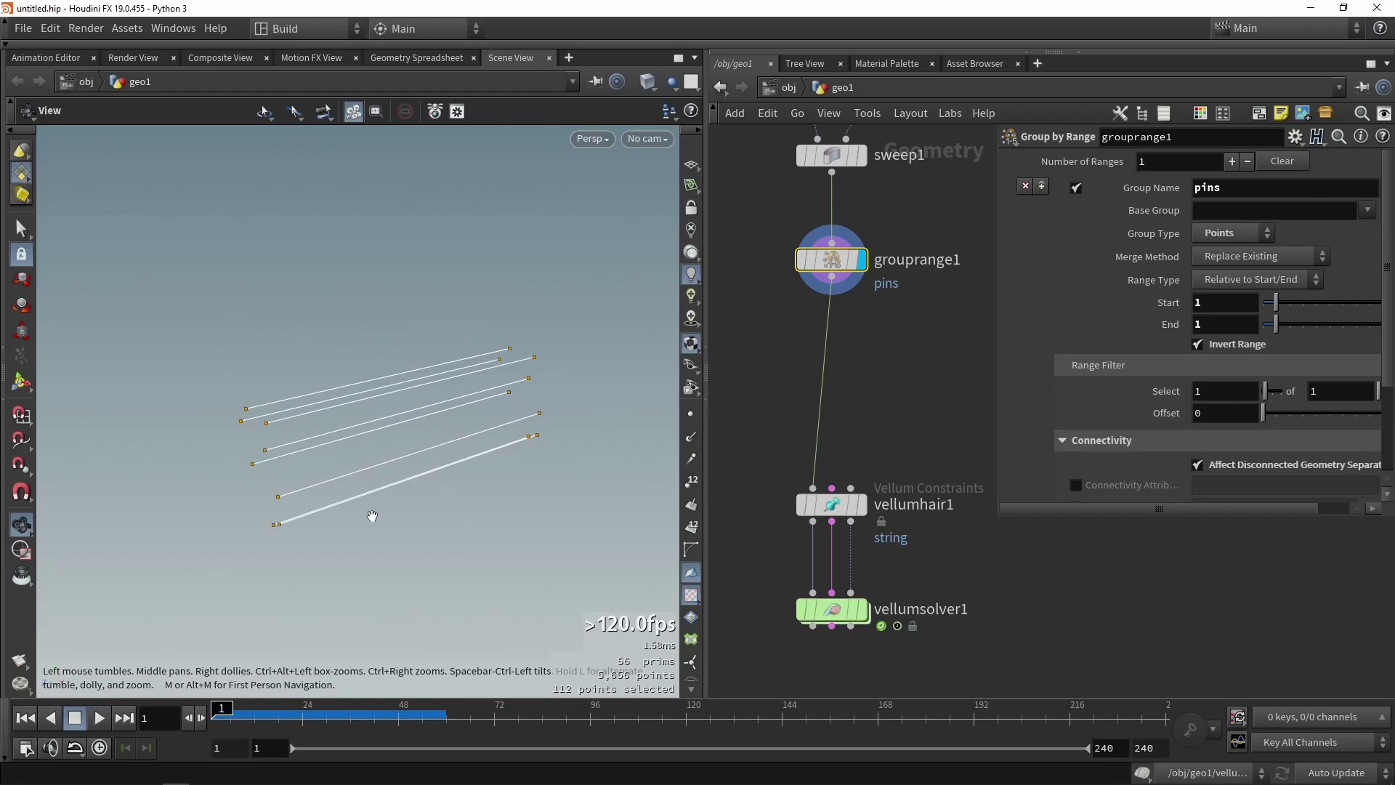
drag(396, 500, 403, 473)
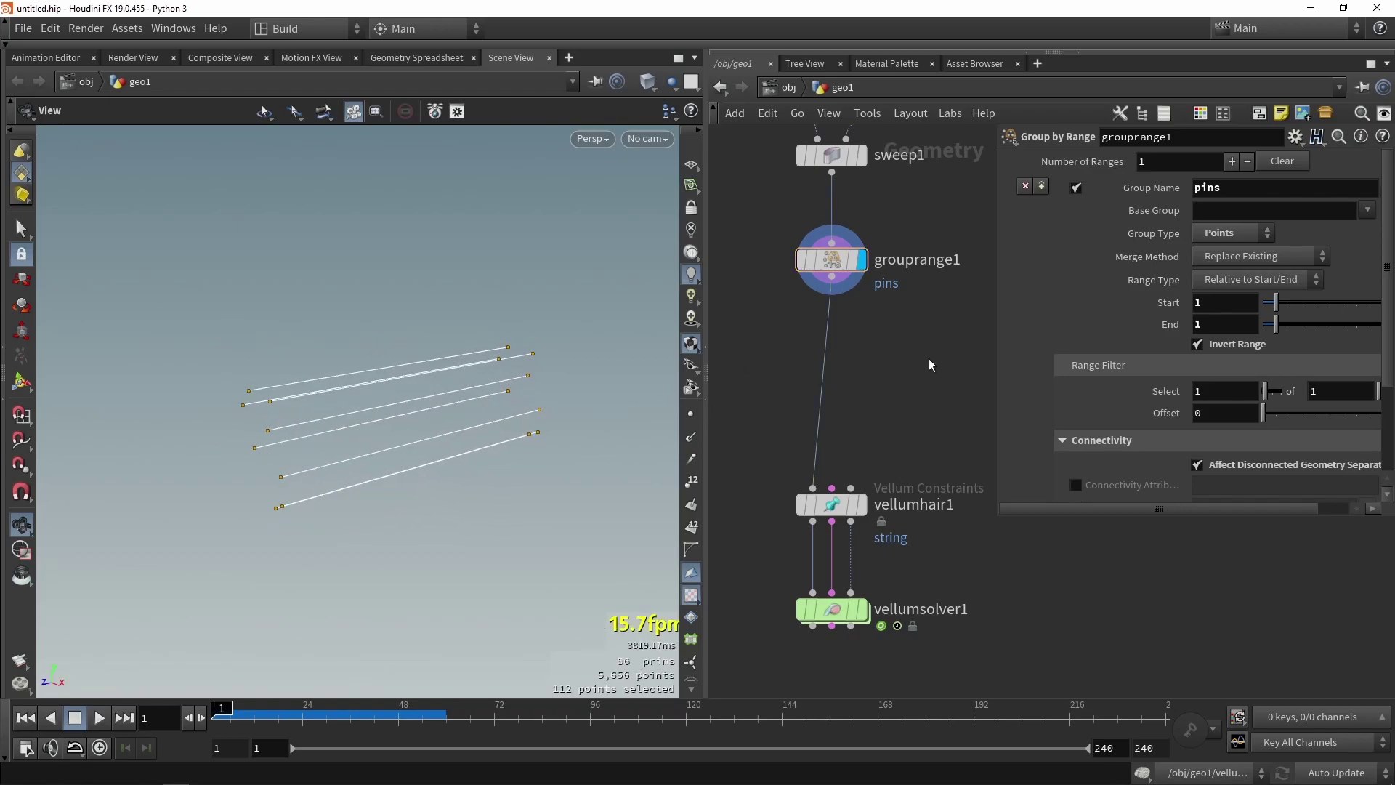
- Add an Attribute Randomize node below grouprange1, connect it to grouprange1's output and display it
key(Tab)
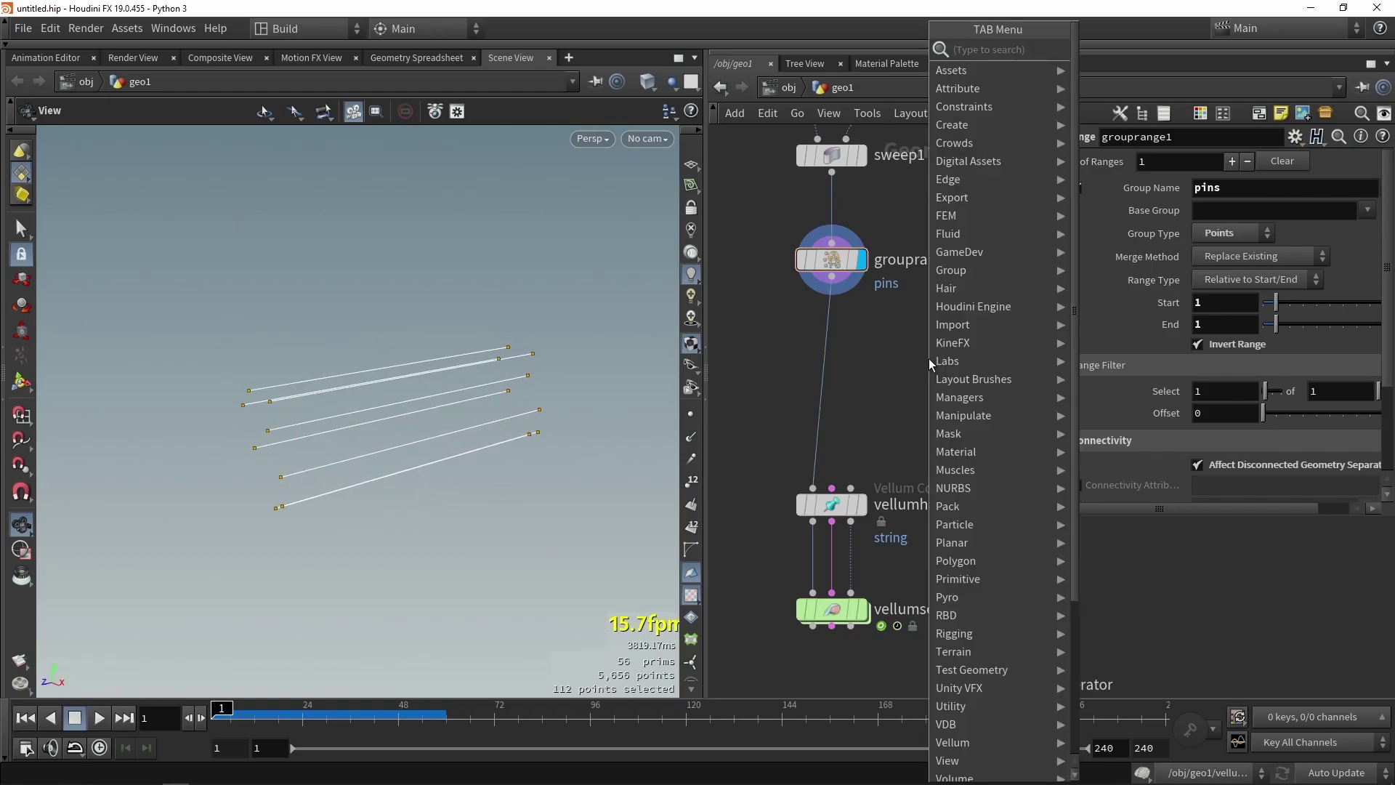
text(randmo)
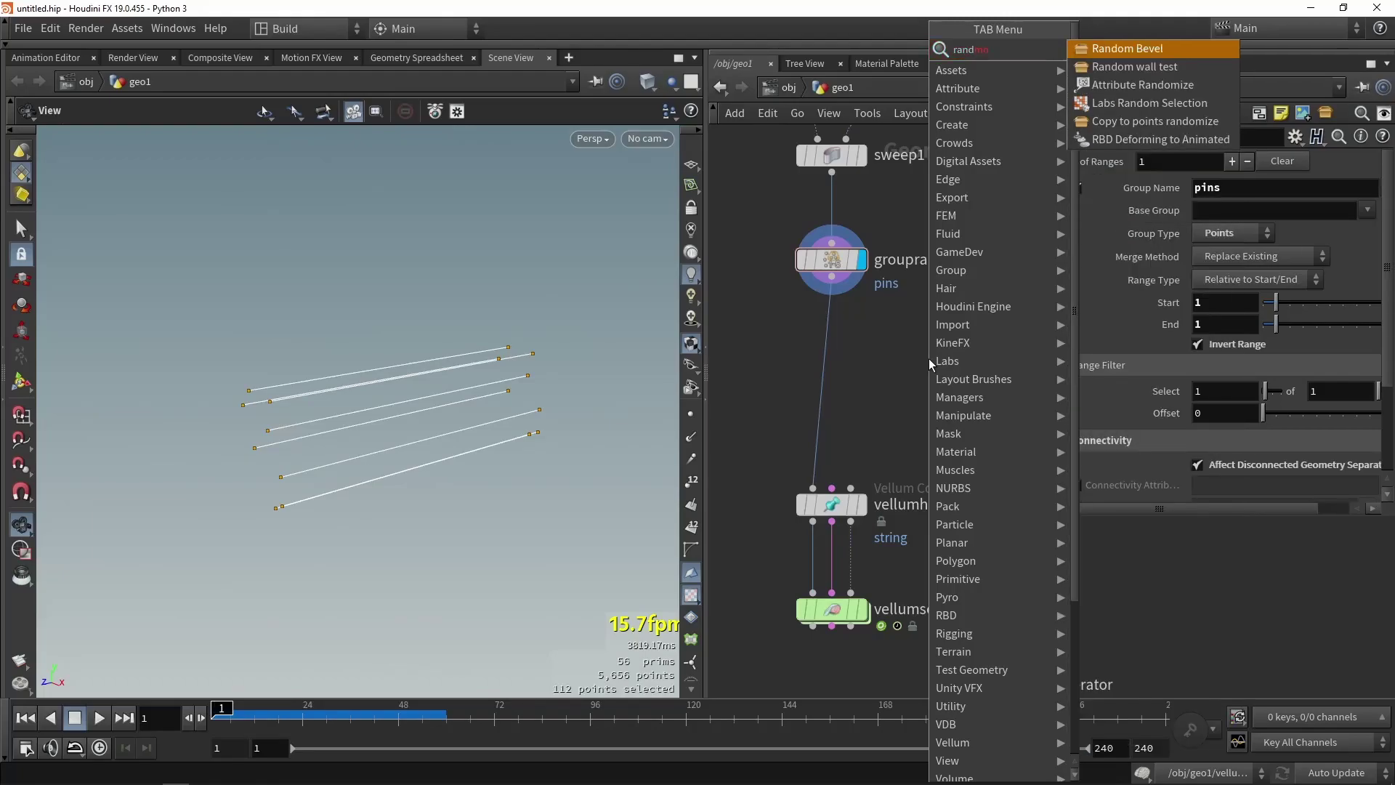
click(1101, 86)
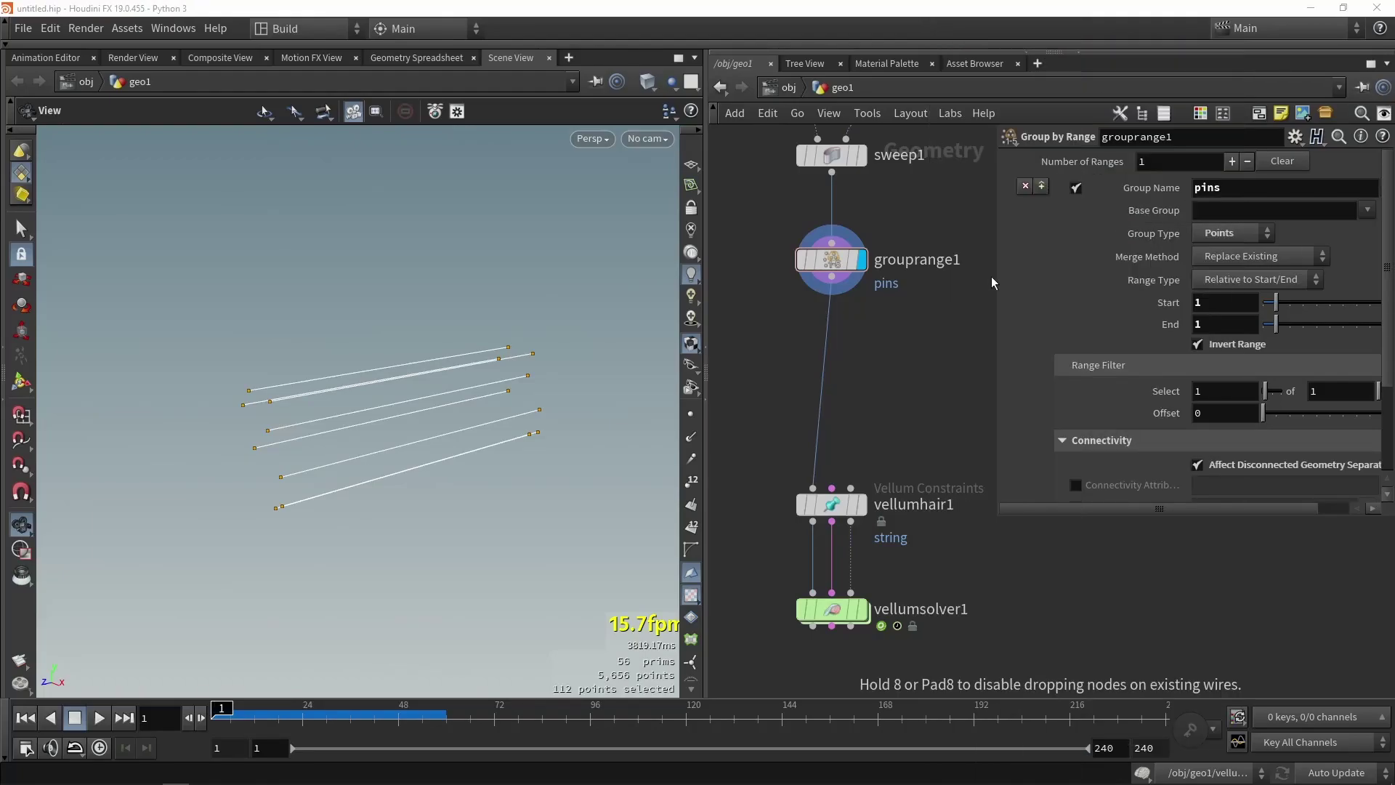
click(898, 330)
drag(830, 277, 886, 336)
click(950, 342)
scroll(890, 342, up, 3)
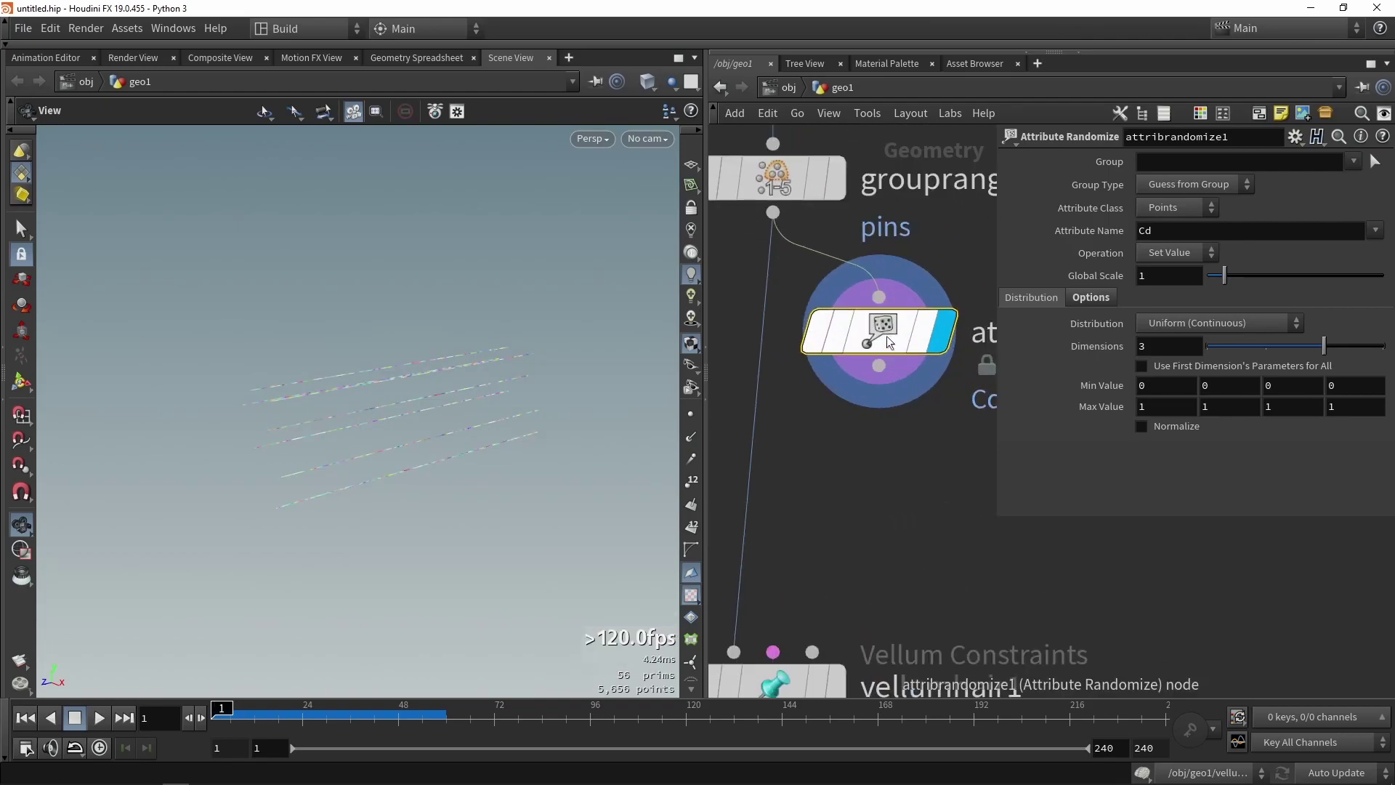
- Set the Attribute Randomize node's attribute class to Primitives so each line gets its own value
drag(358, 436, 373, 472)
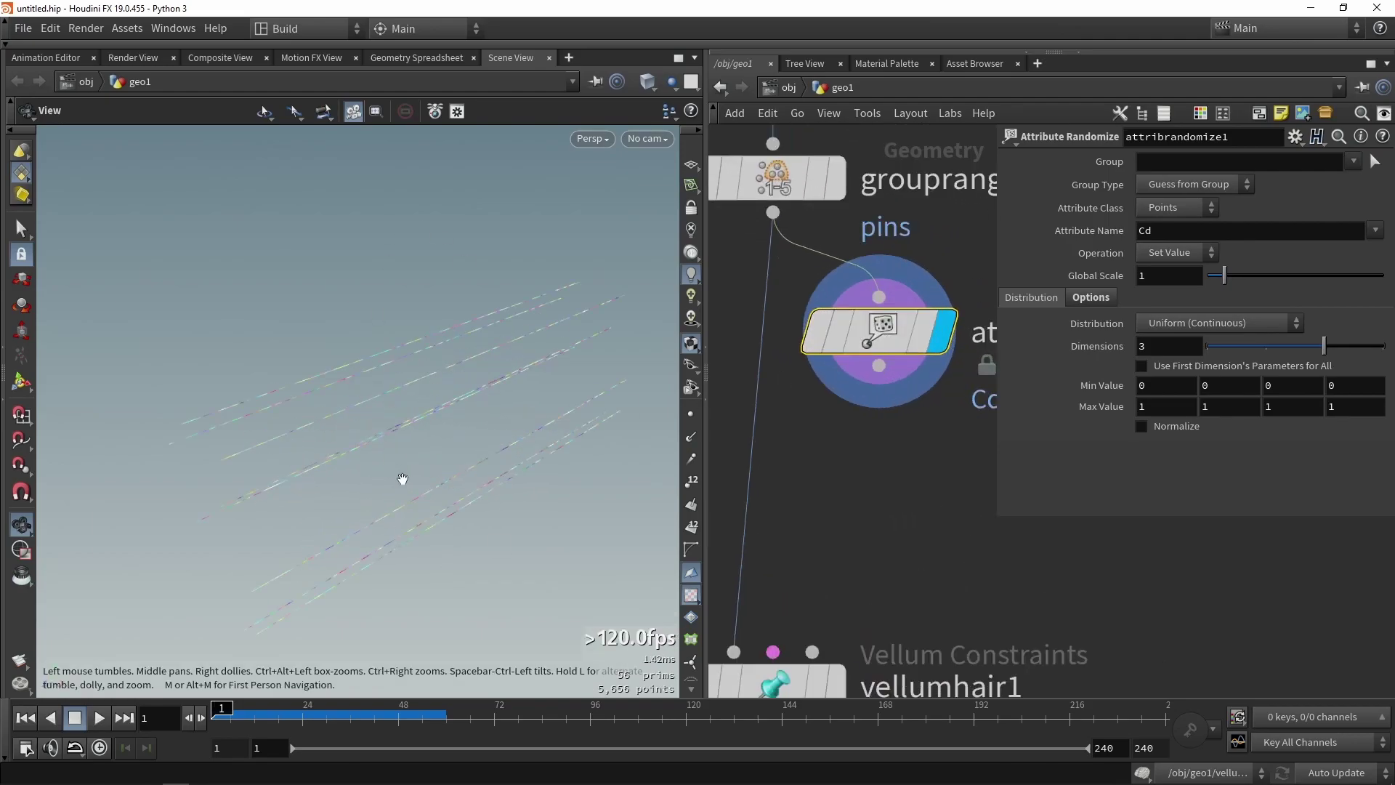
click(1164, 209)
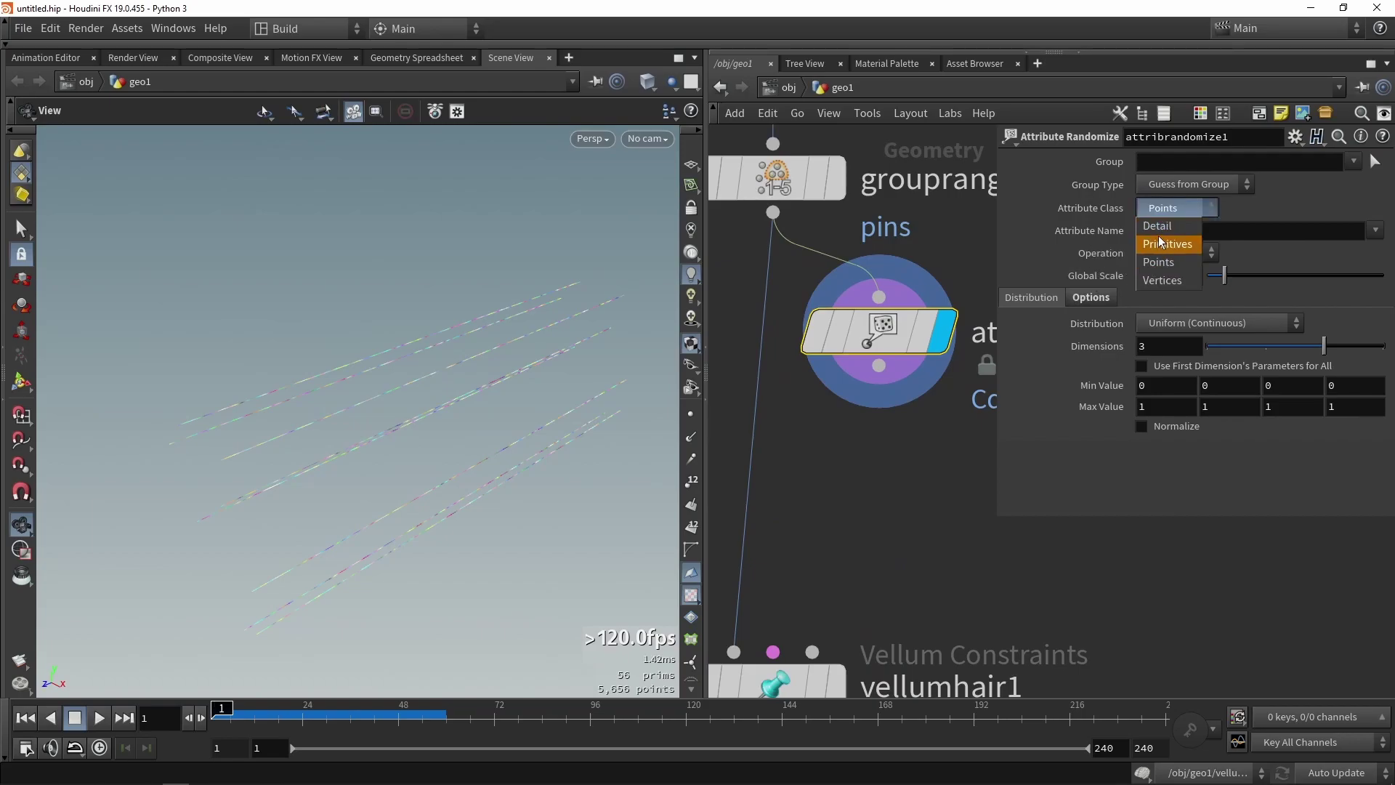
click(1161, 245)
drag(467, 476, 445, 418)
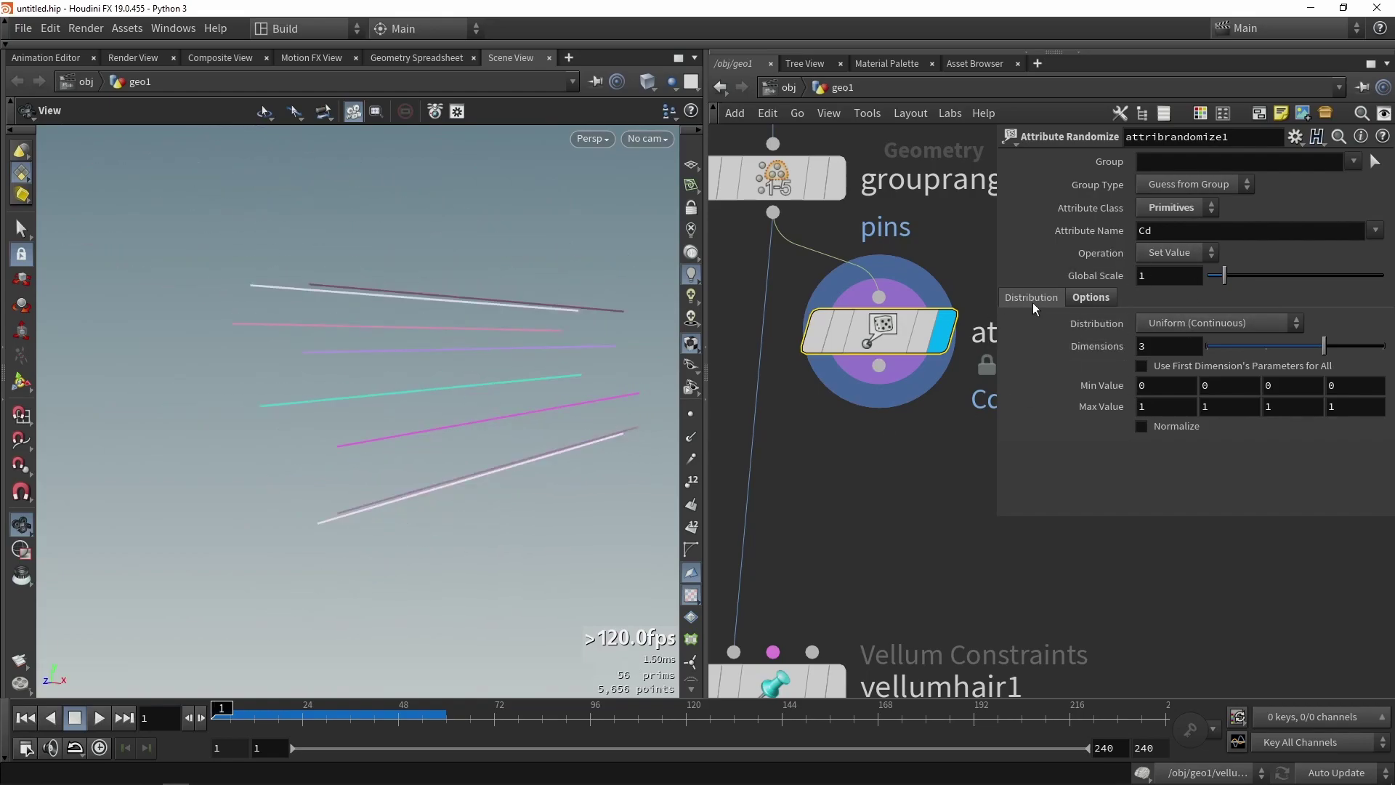
- Name the randomized attribute random and reduce its dimensions to 1
text(random)
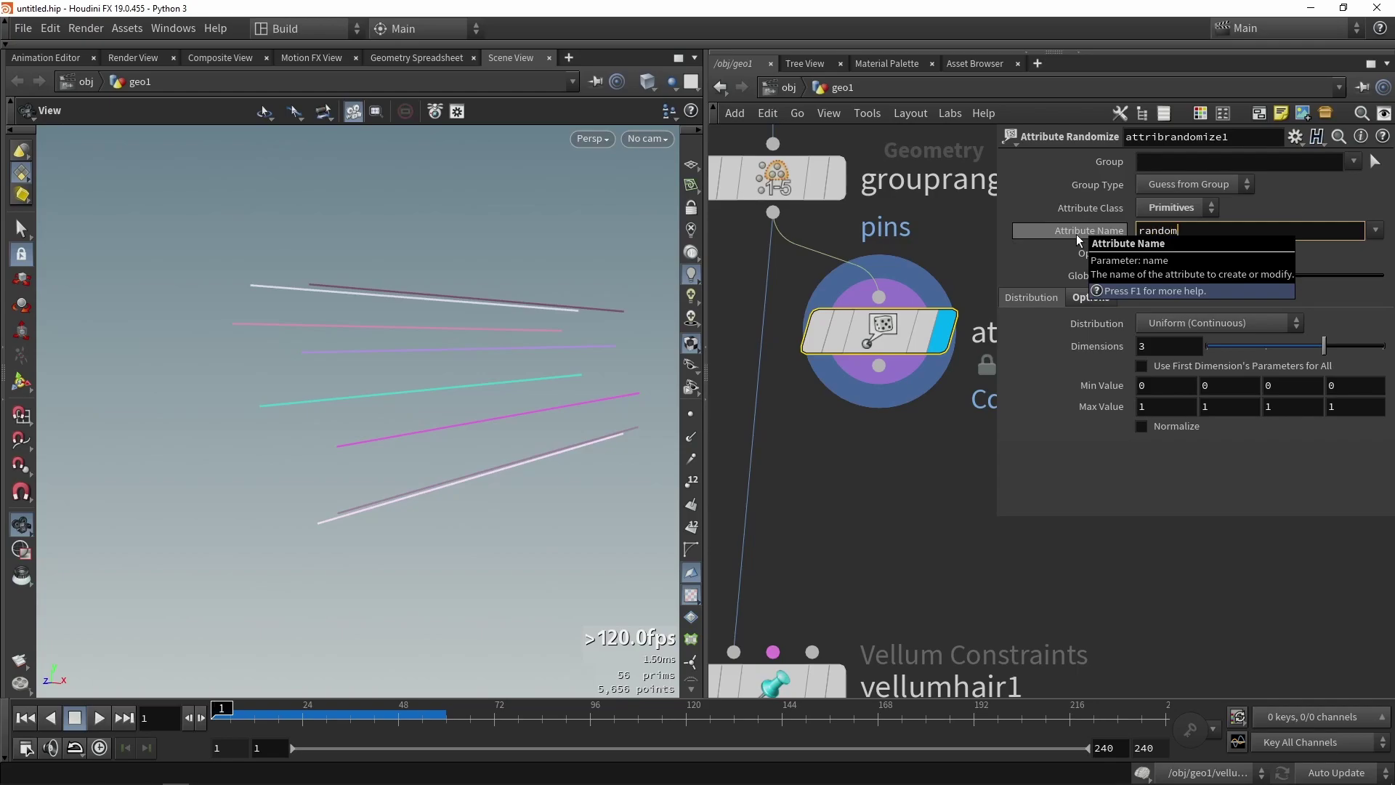
key(Return)
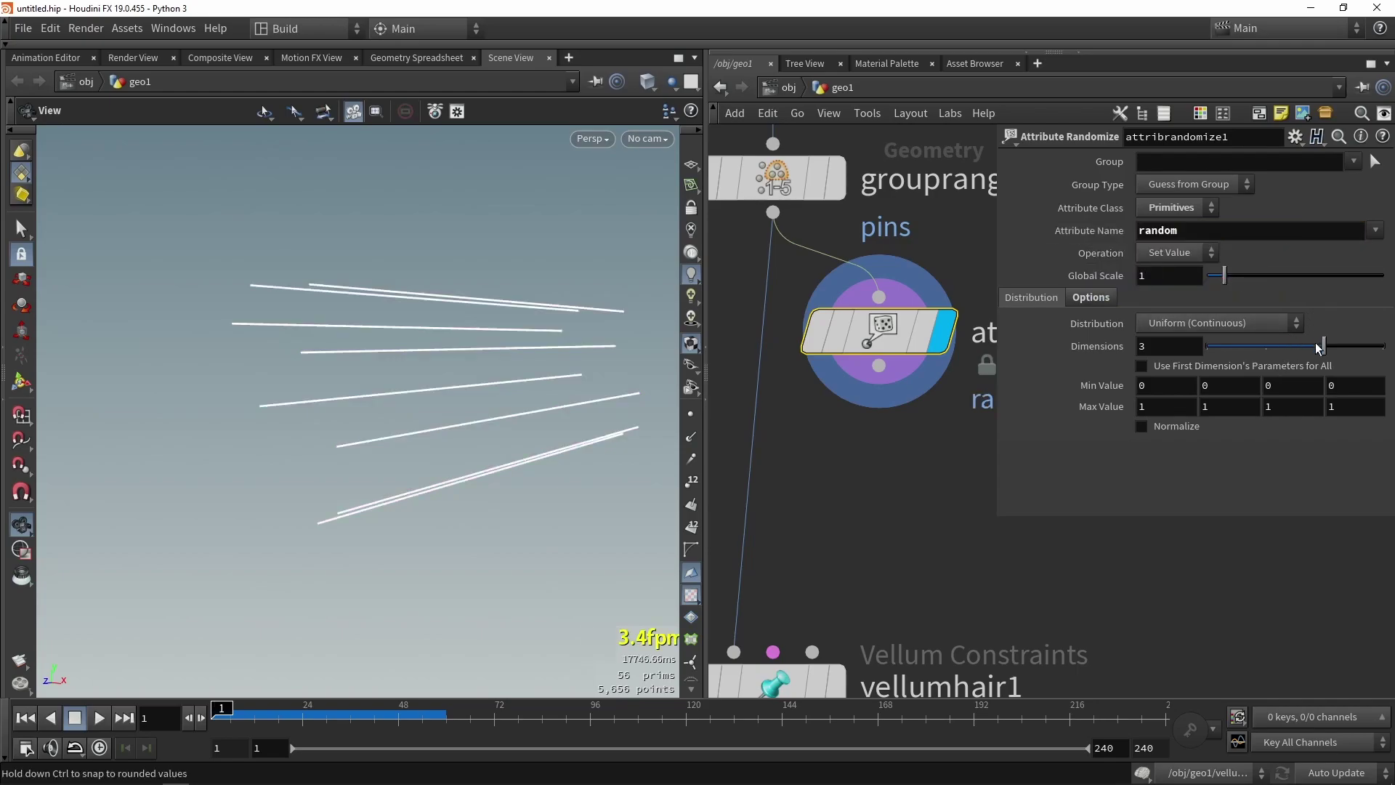
drag(1319, 347, 1183, 348)
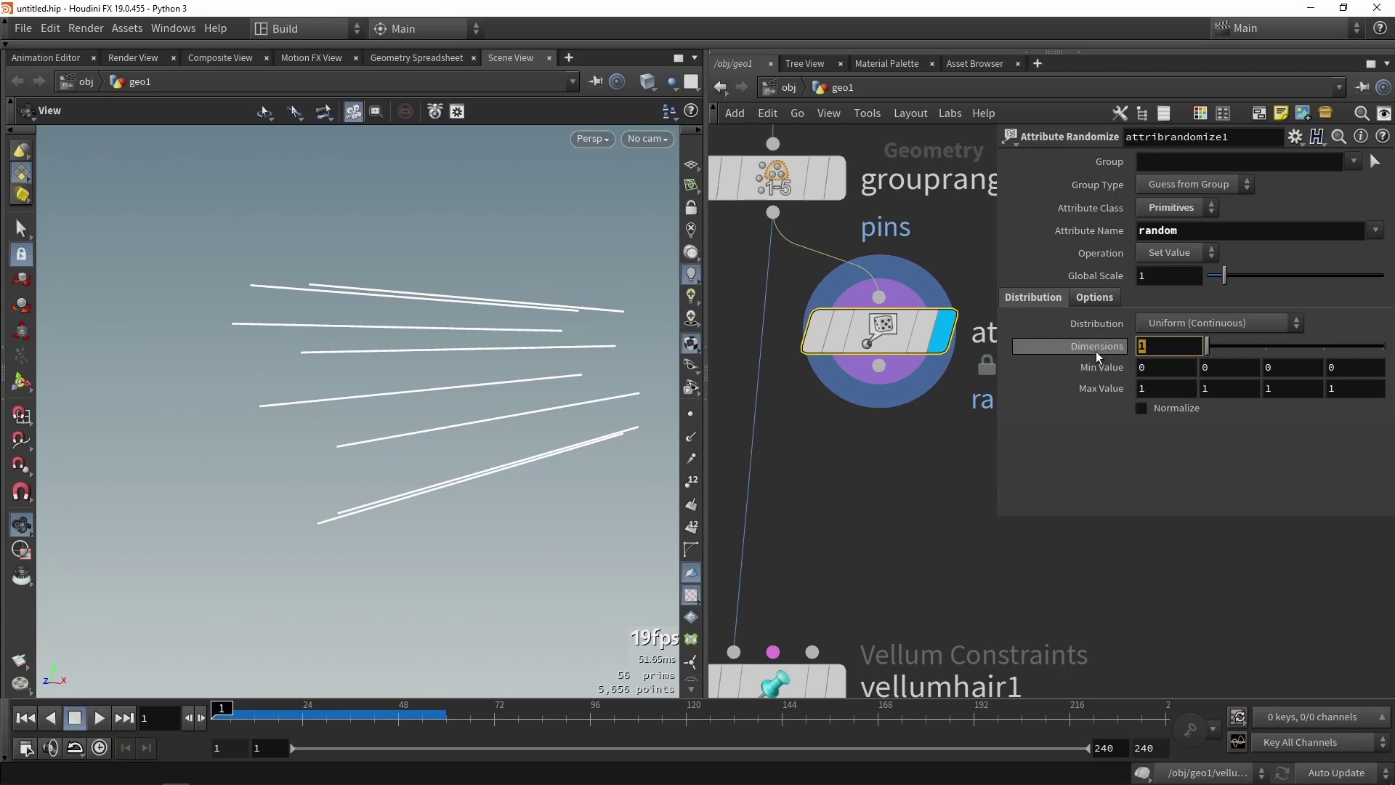
click(1151, 369)
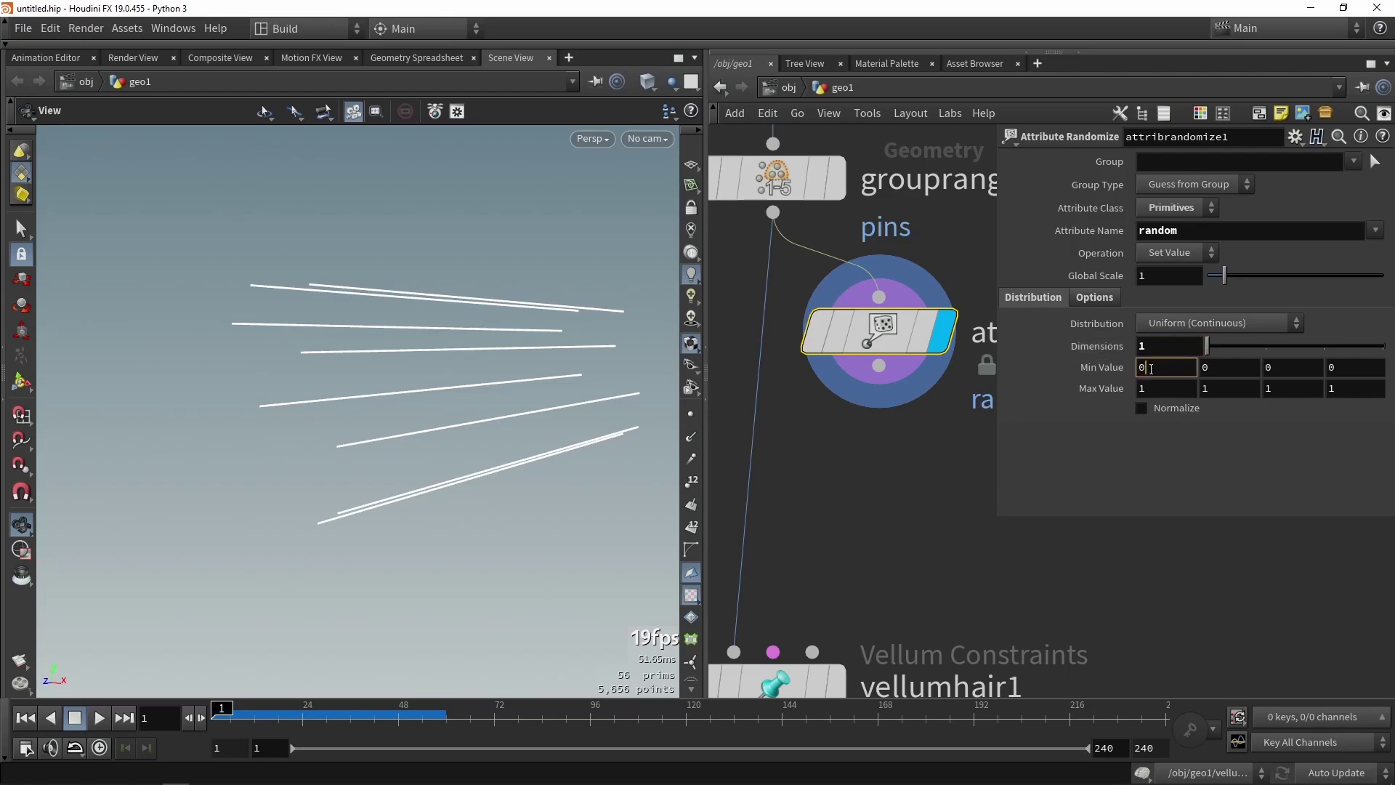
- Add an Attribute Promote node below the Attribute Randomize node, connect it to that node's output and display it
scroll(863, 390, down, 5)
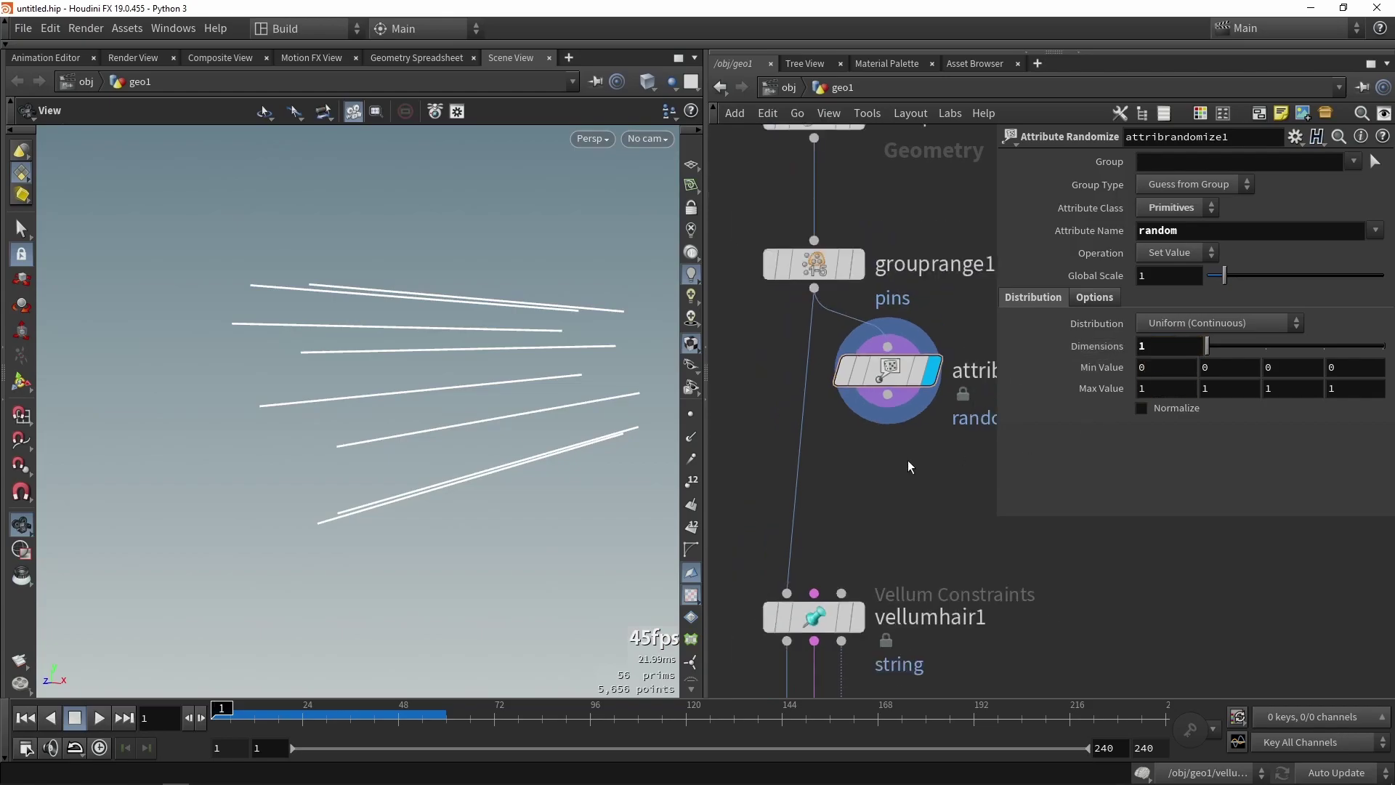
scroll(863, 396, up, 1)
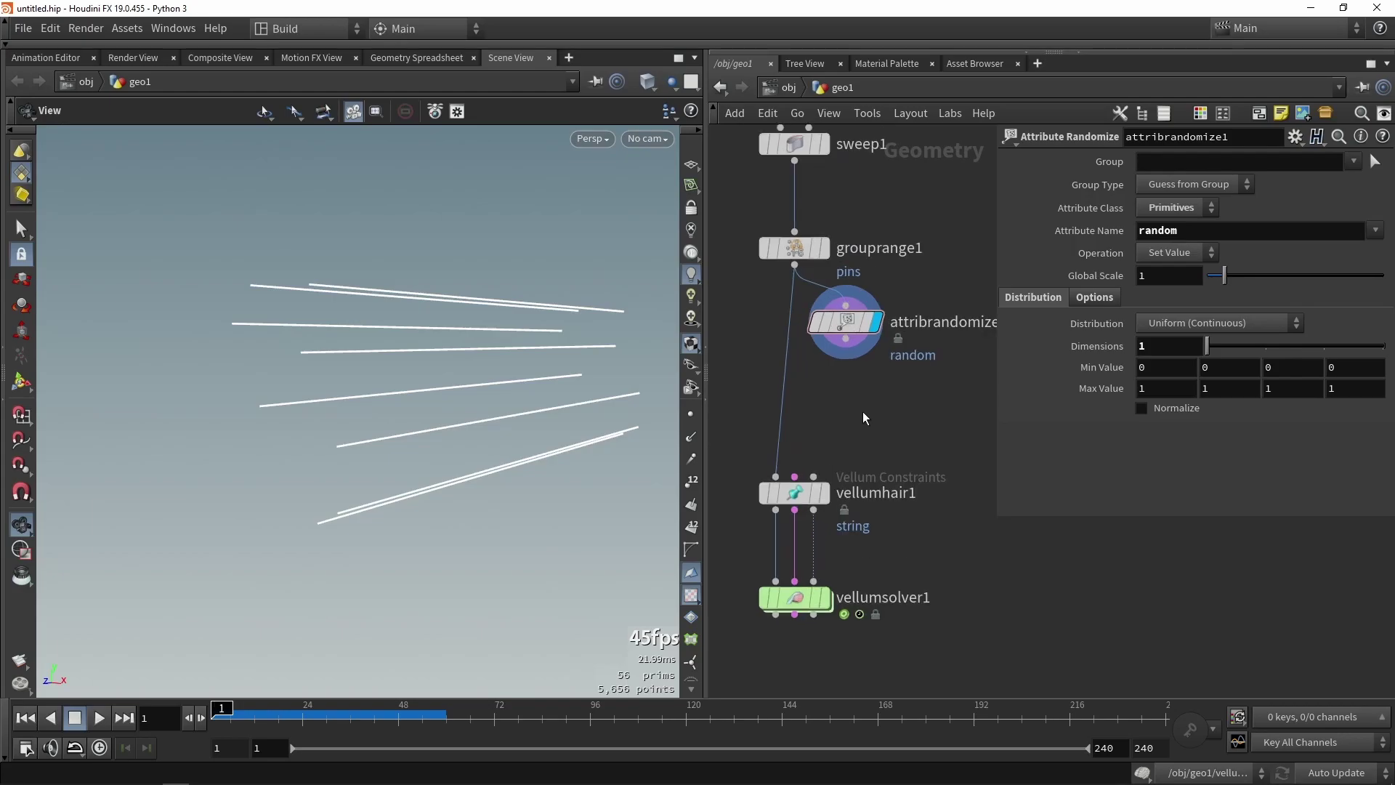
key(Tab)
text(promo)
key(Return)
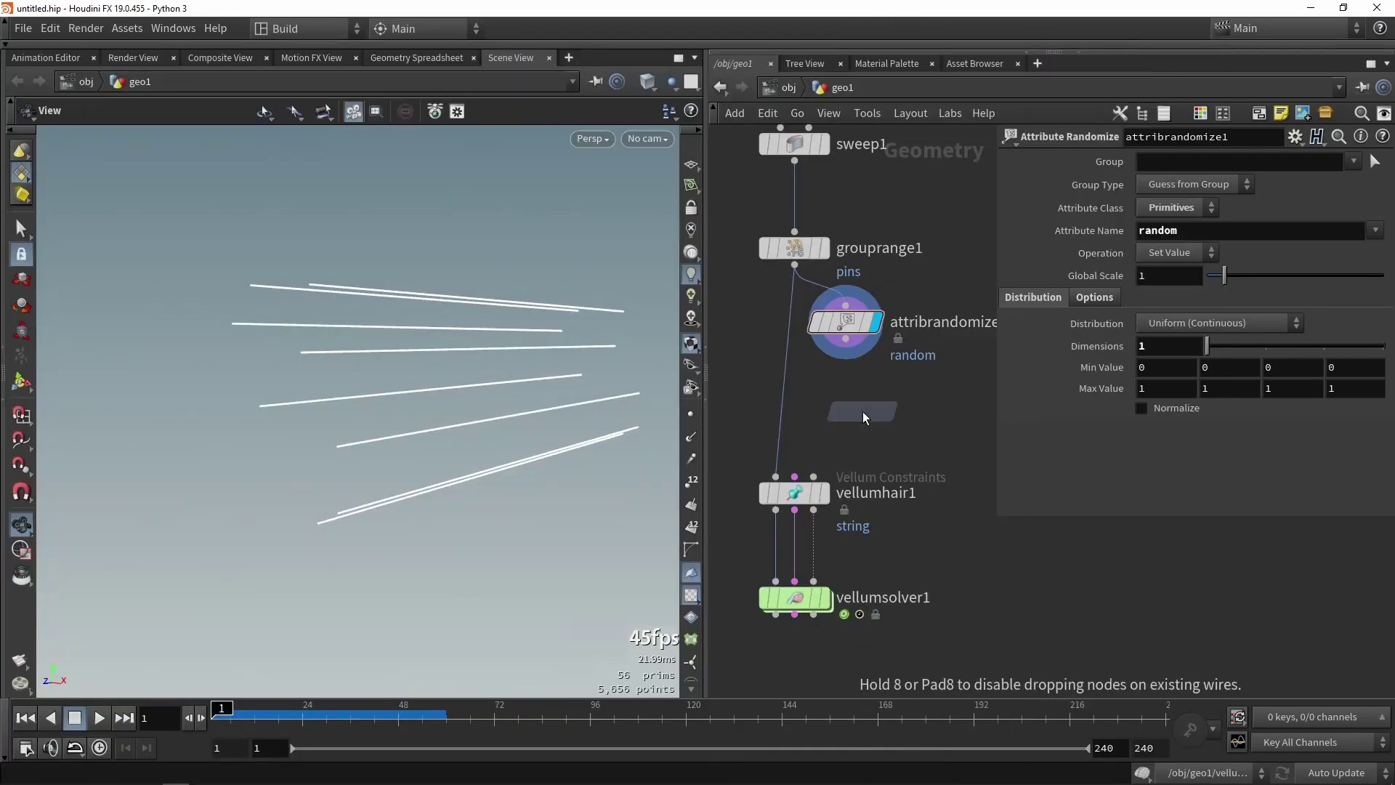
click(863, 414)
scroll(862, 411, up, 2)
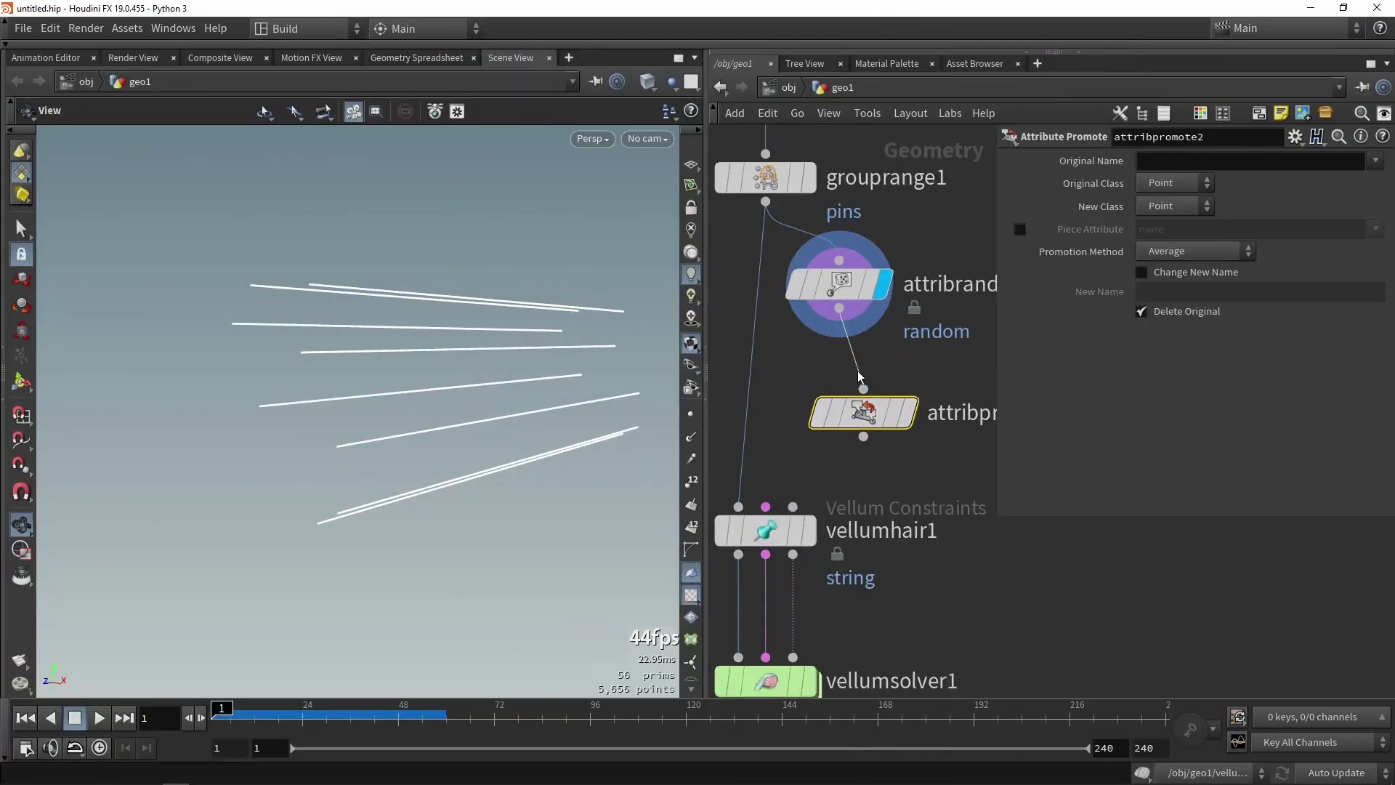
drag(858, 372, 833, 390)
click(905, 412)
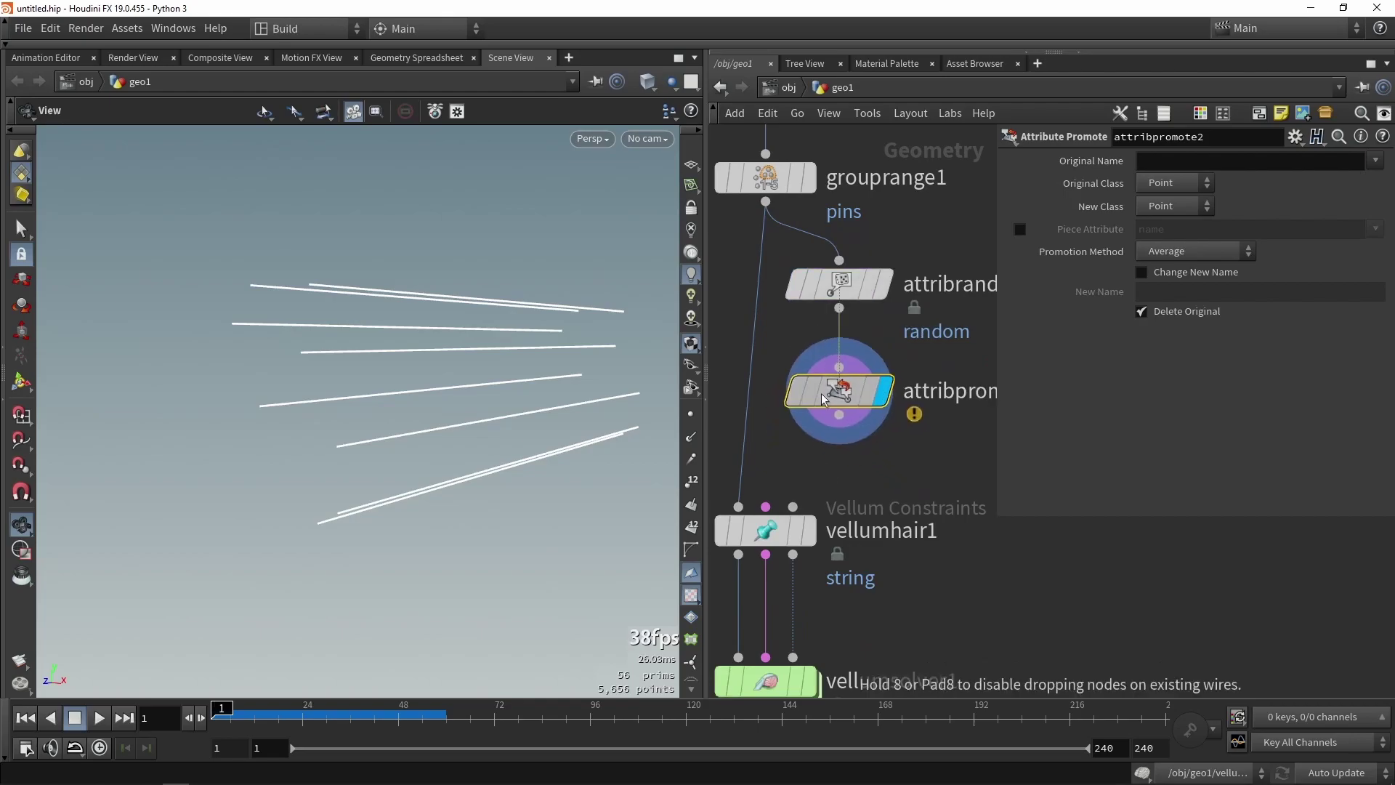
- Inspect the random primitive attribute of attribrandomize1 in the Geometry Spreadsheet, and return to the scene view
click(877, 296)
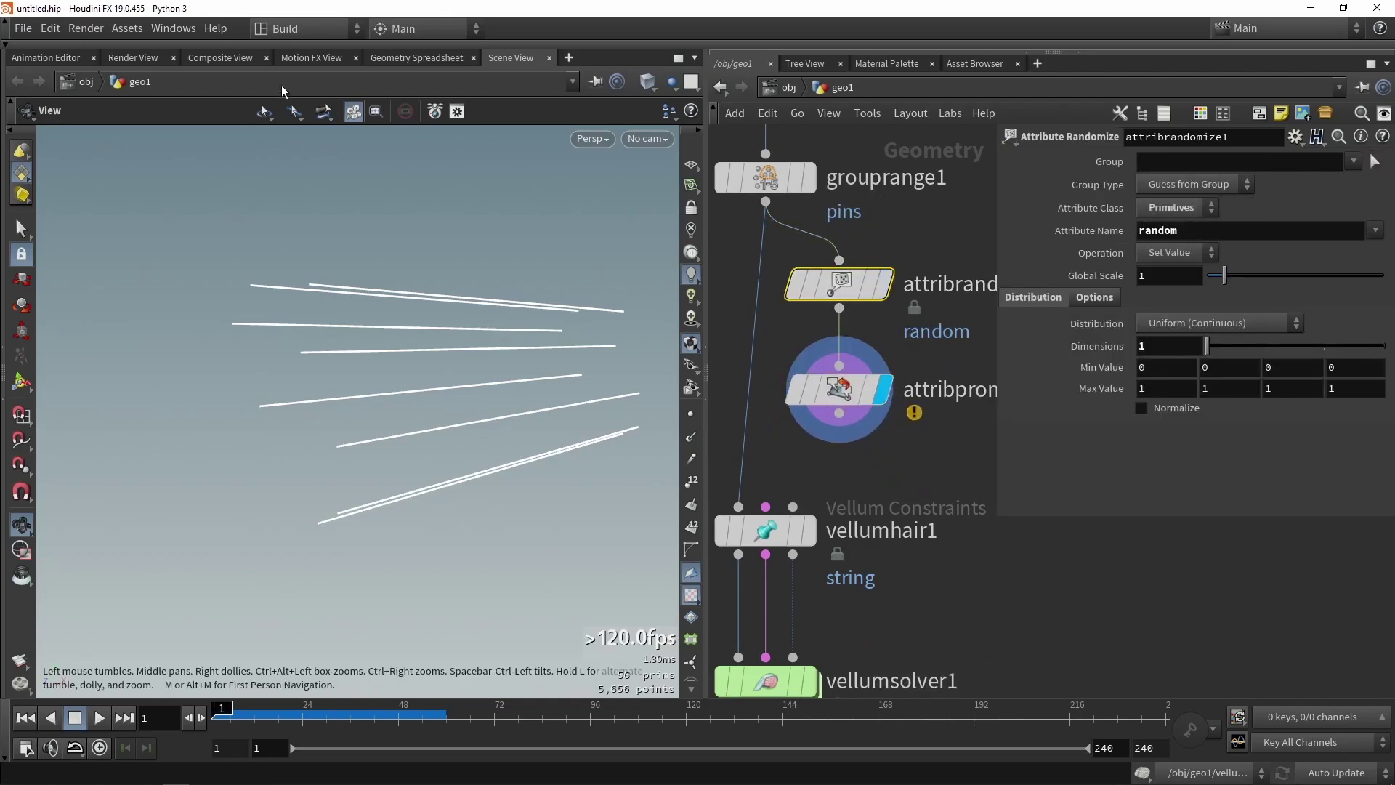
click(411, 58)
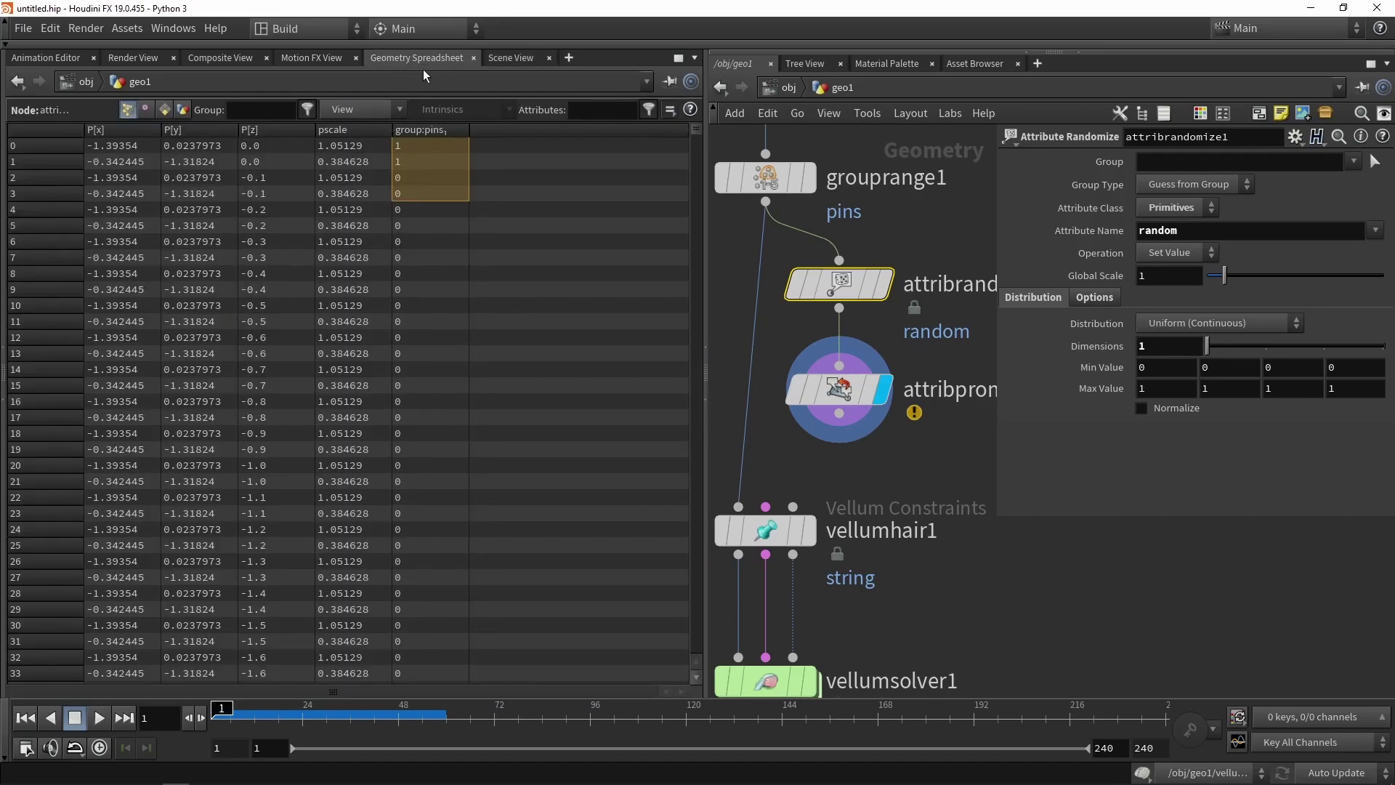
click(168, 111)
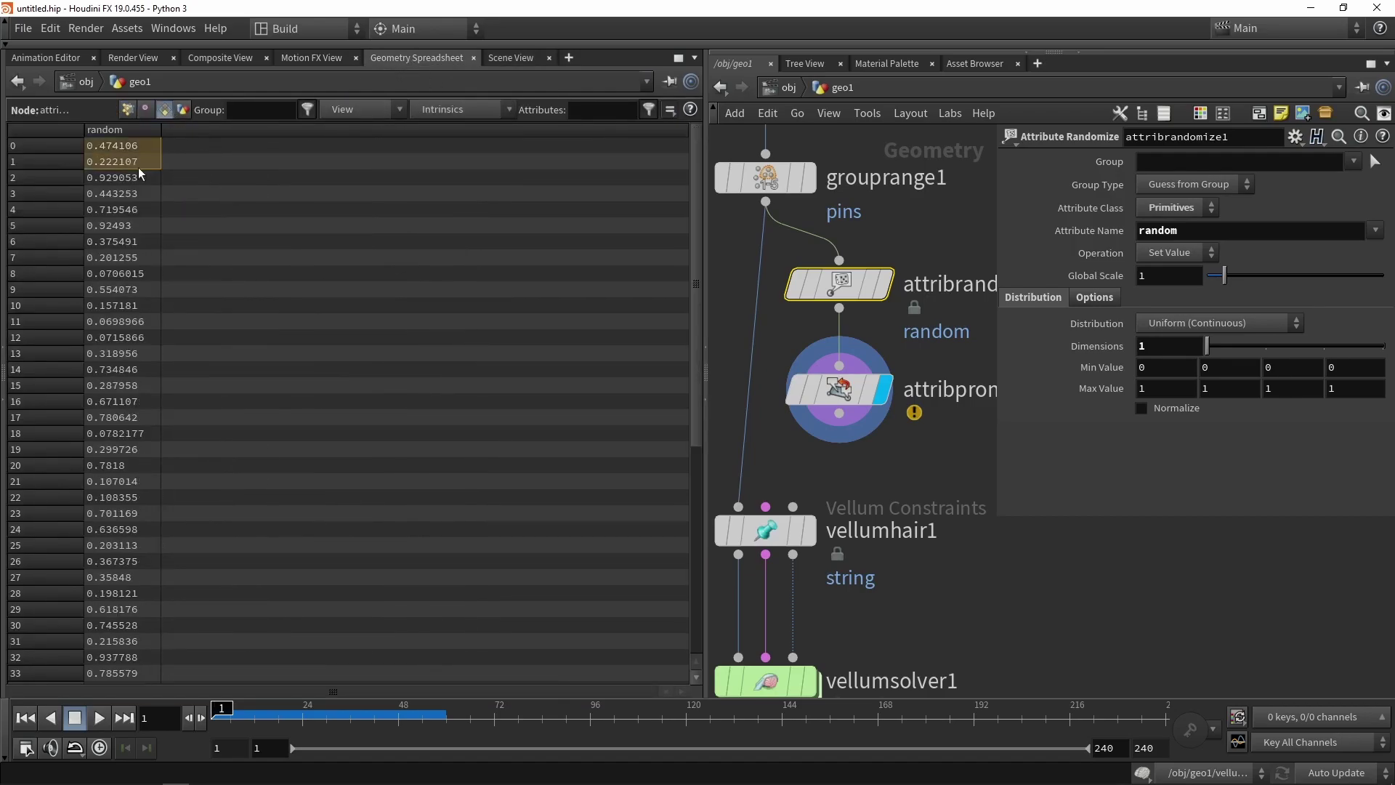
drag(138, 173, 134, 434)
click(511, 58)
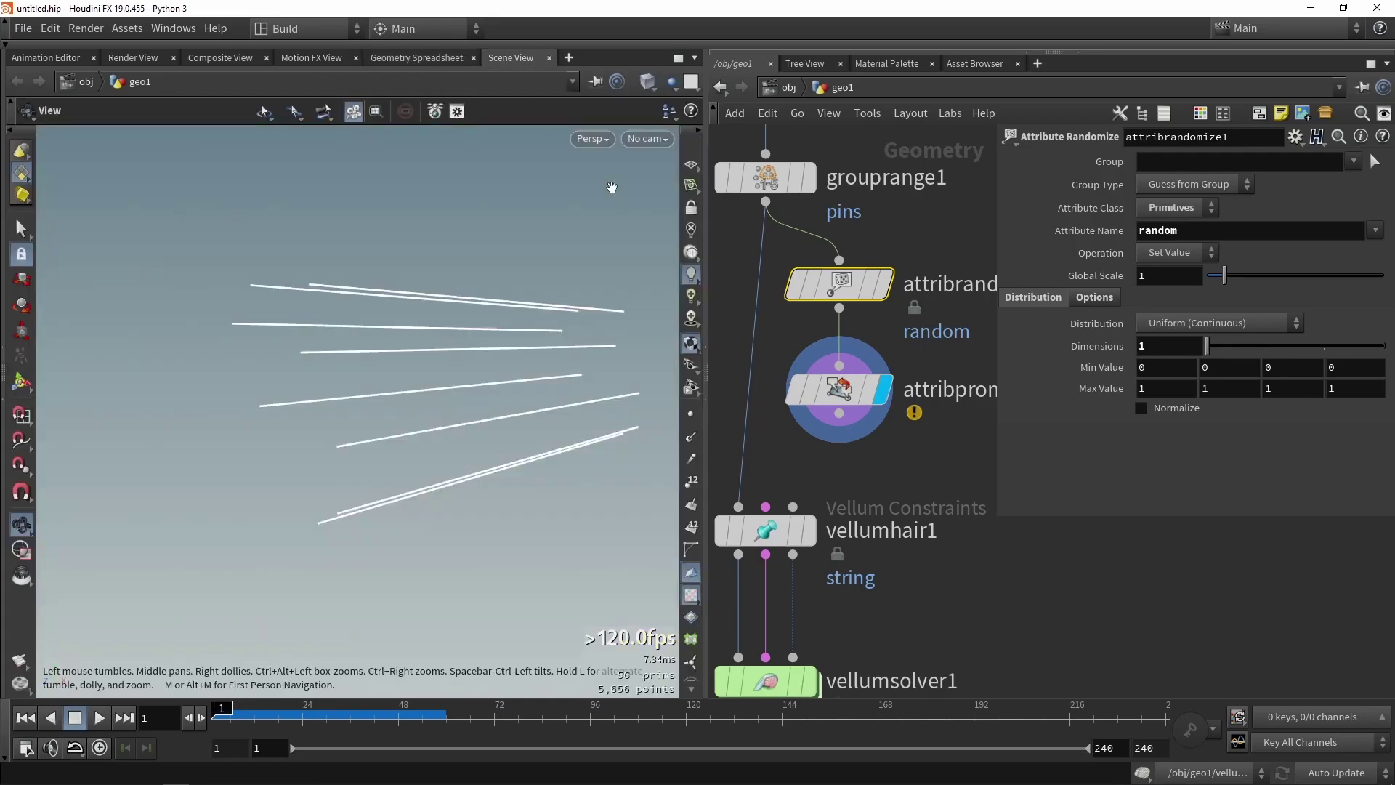
- Set the Attribute Promote node's original class to Primitive and choose random as the attribute to promote to points
click(839, 389)
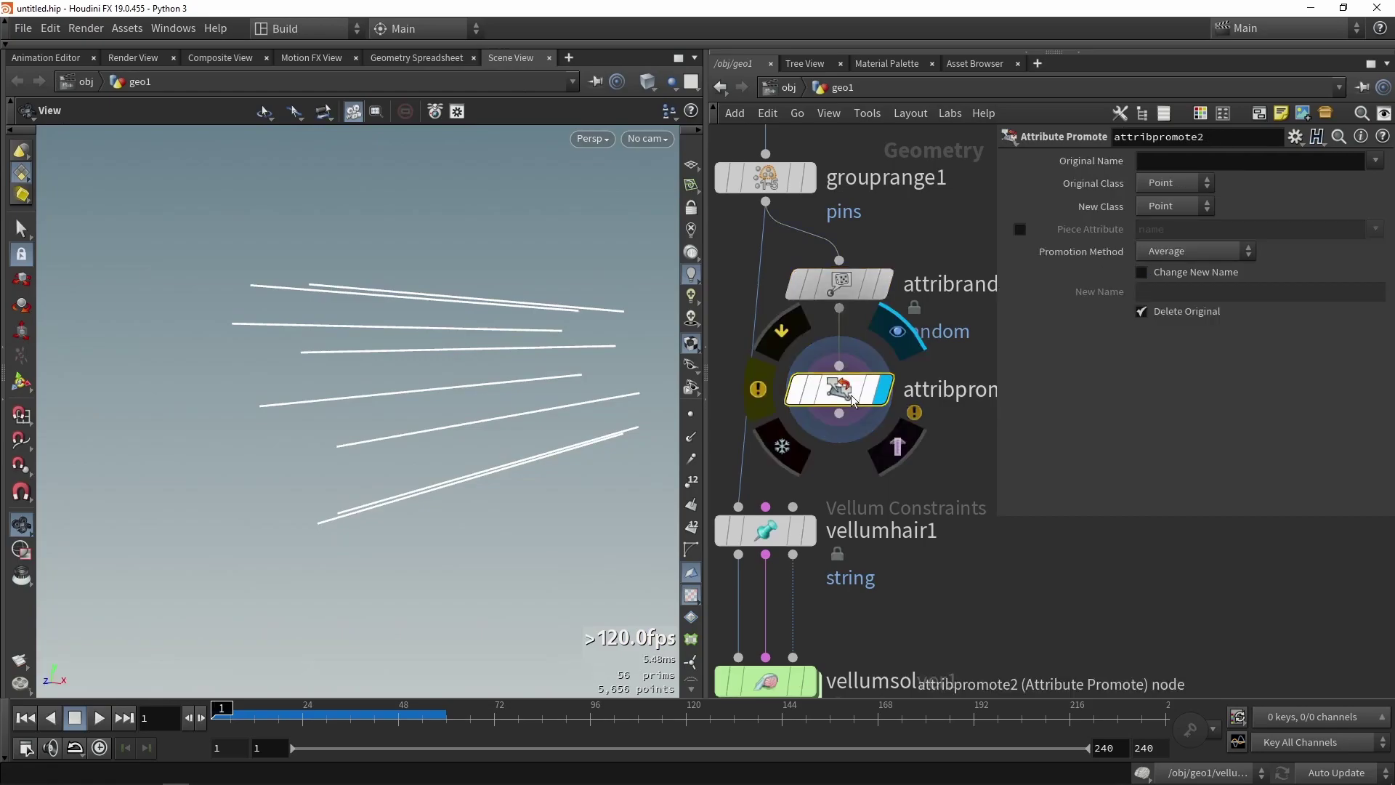
click(1171, 183)
click(1177, 221)
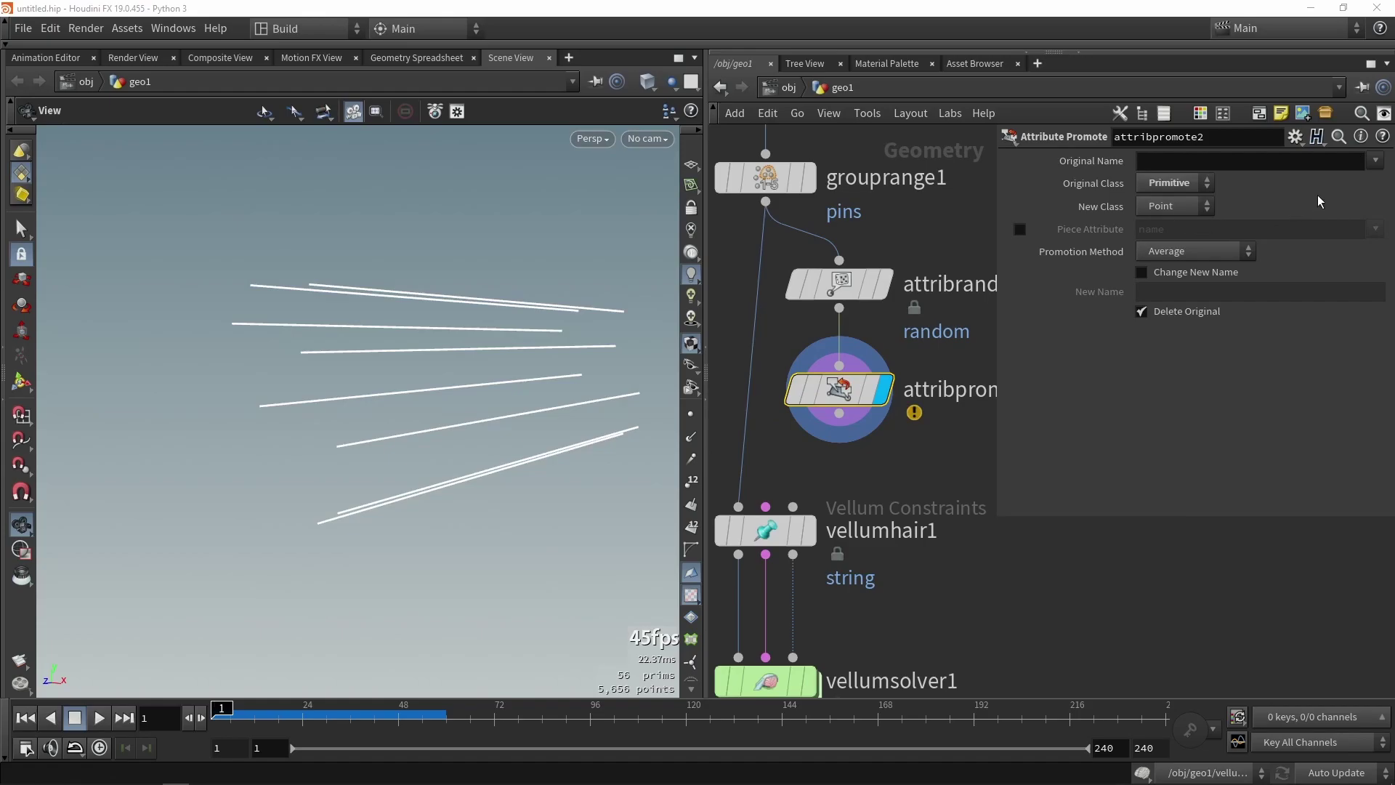
click(1374, 161)
click(1357, 180)
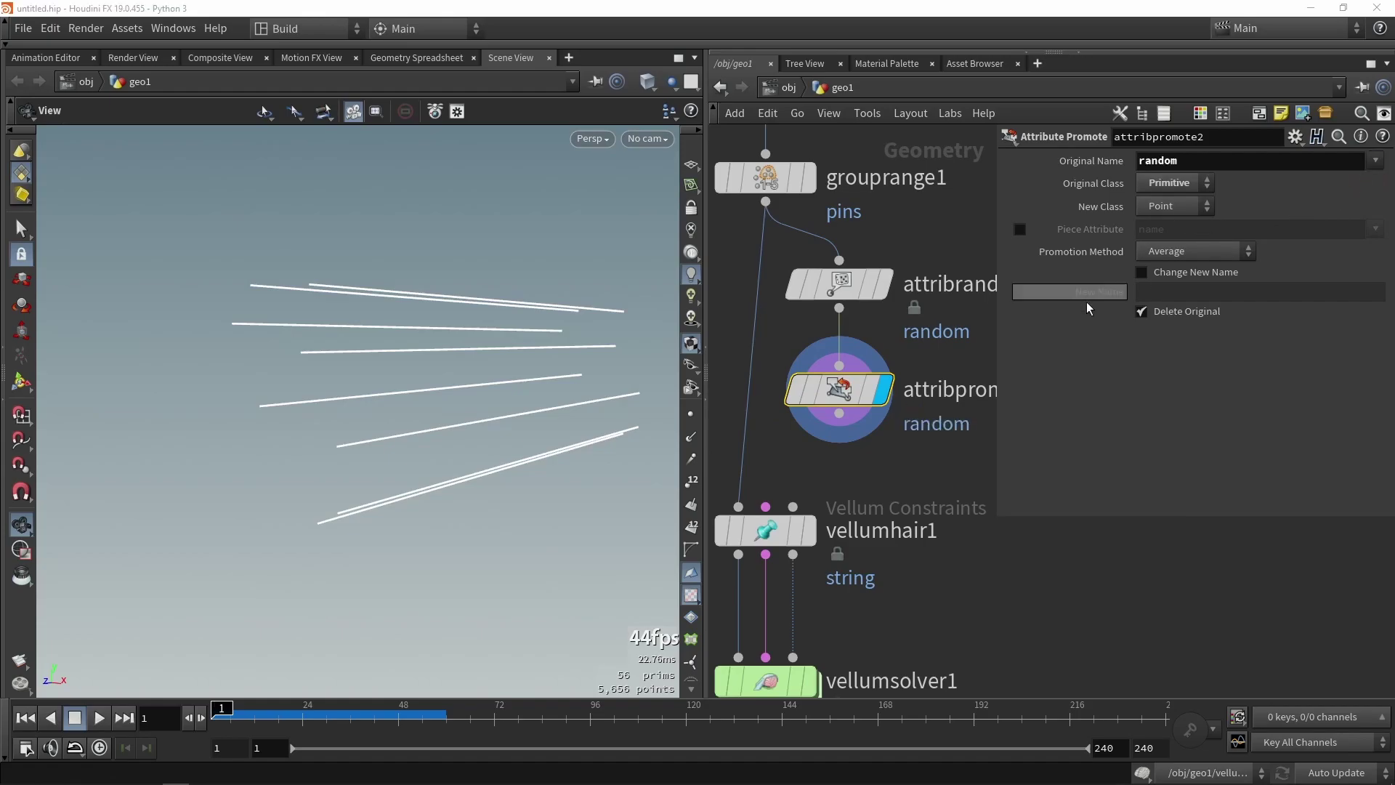